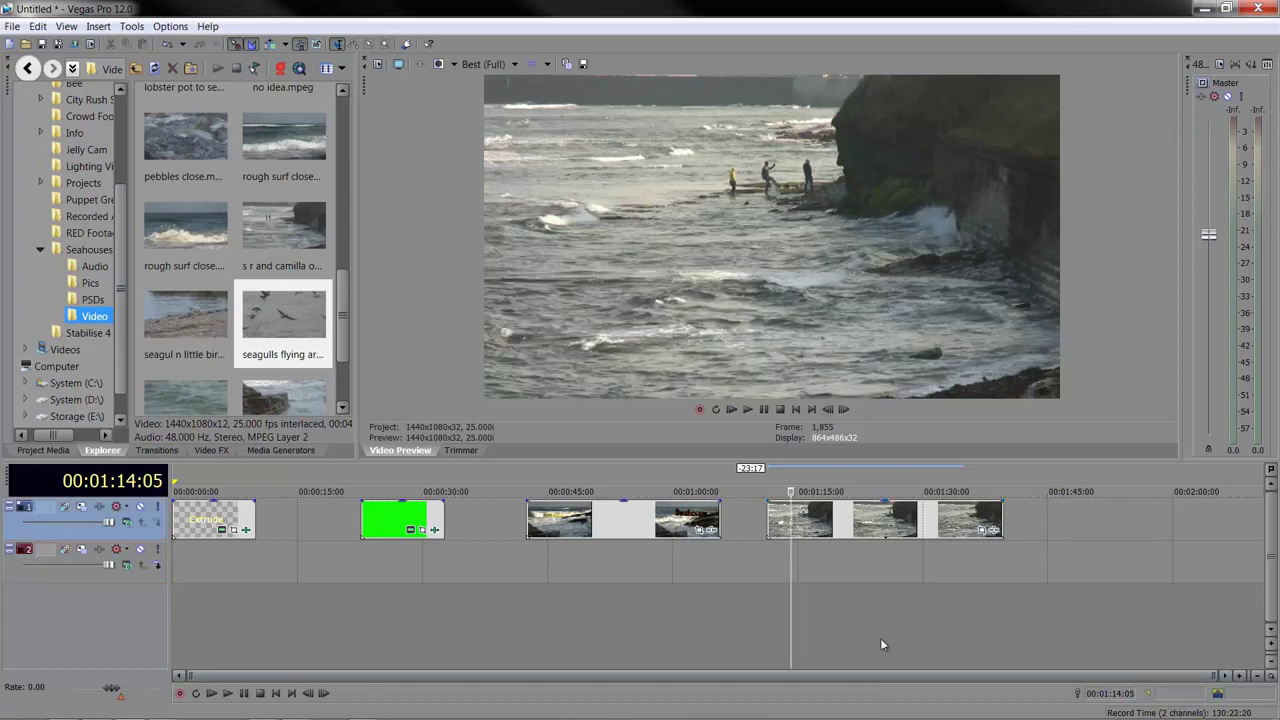
Send the last clip on the Vegas timeline, the people on rocks by the rough sea, to HitFilm for editing.
click(838, 527)
right_click(838, 527)
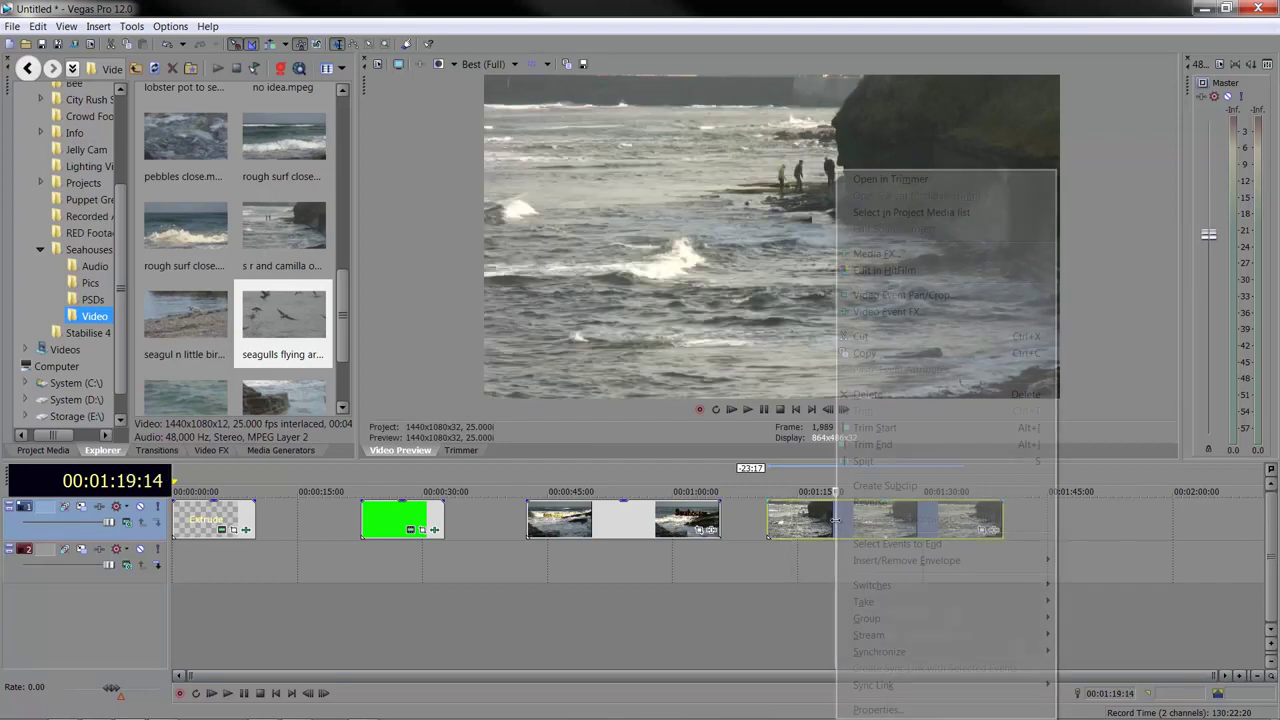
click(884, 270)
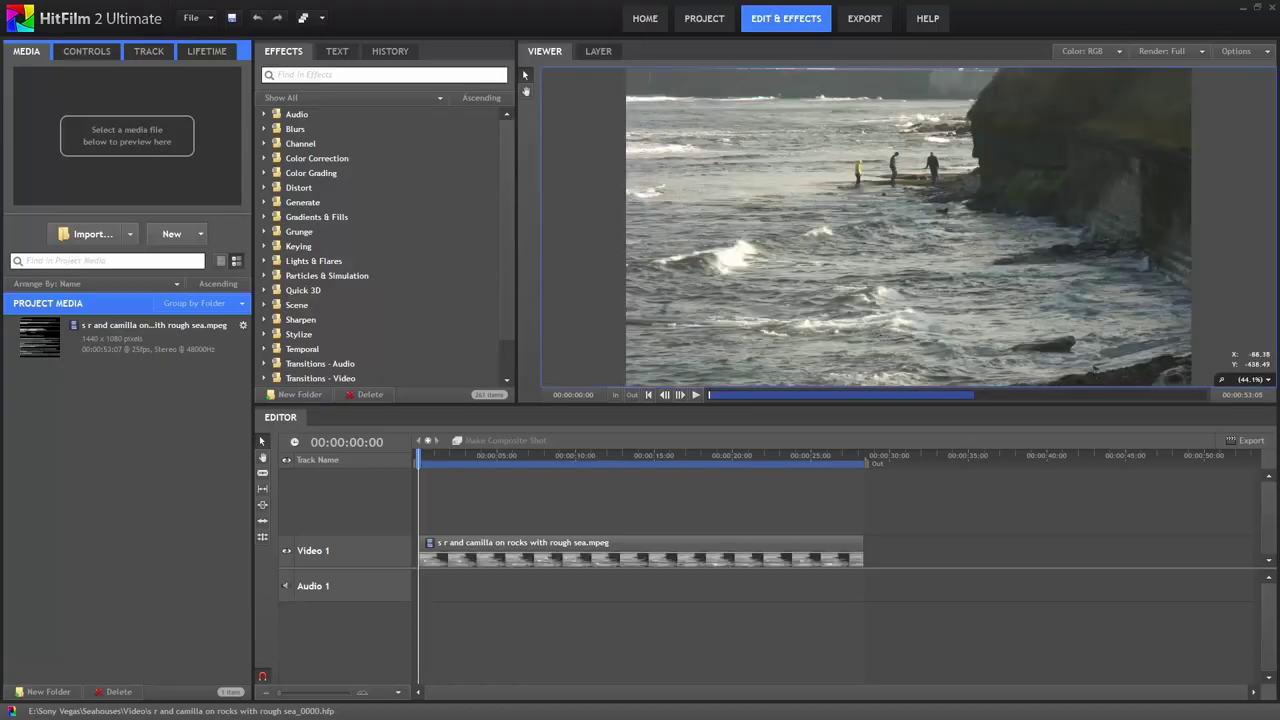
Convert the rough sea clip into a composite shot using the selected clip's properties, leaving effects and transforms in place.
click(733, 560)
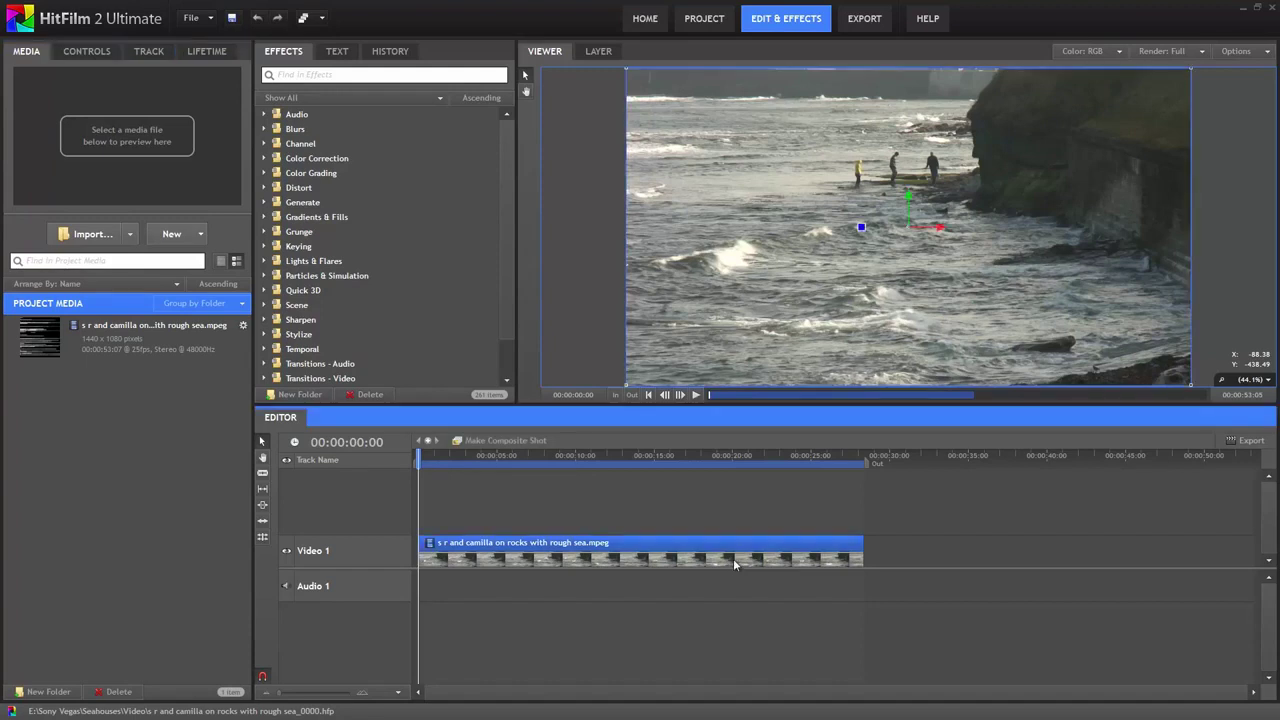
click(503, 441)
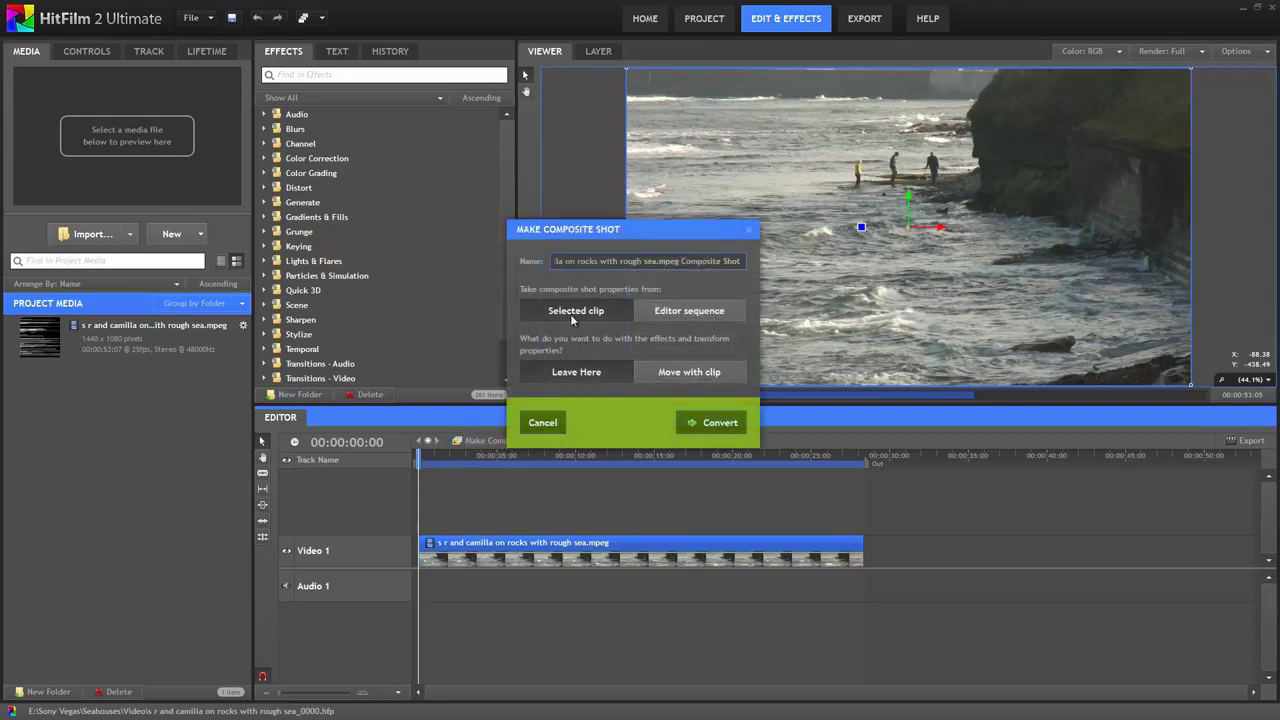
click(720, 423)
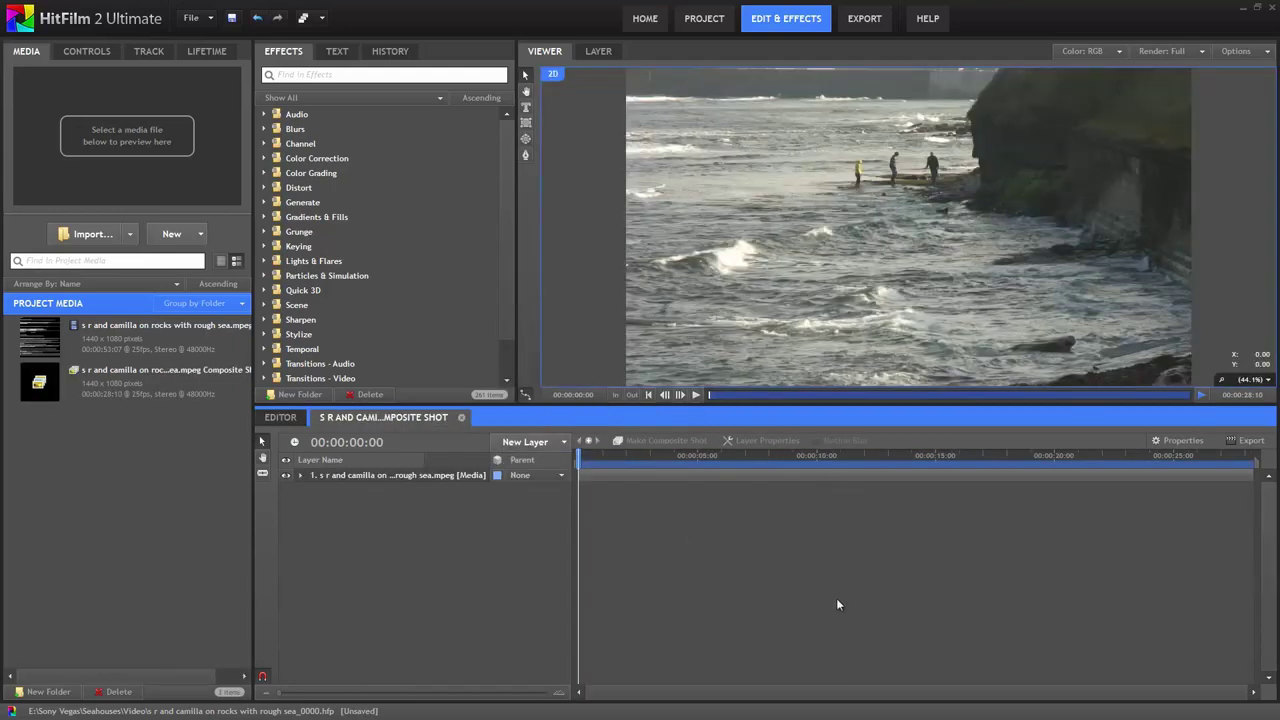
Create a wide text box across the middle of the frame and enter the title "End of the Day".
click(525, 108)
drag(636, 196, 1175, 300)
text(End of the)
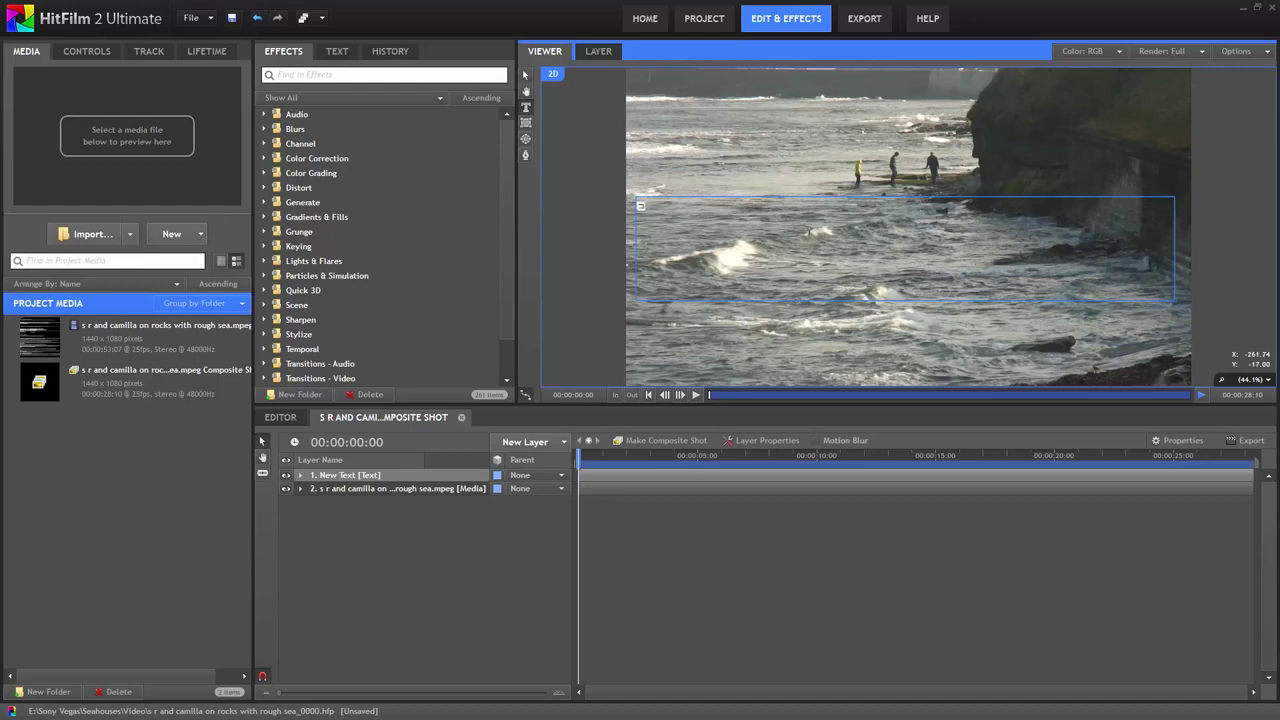
text( day)
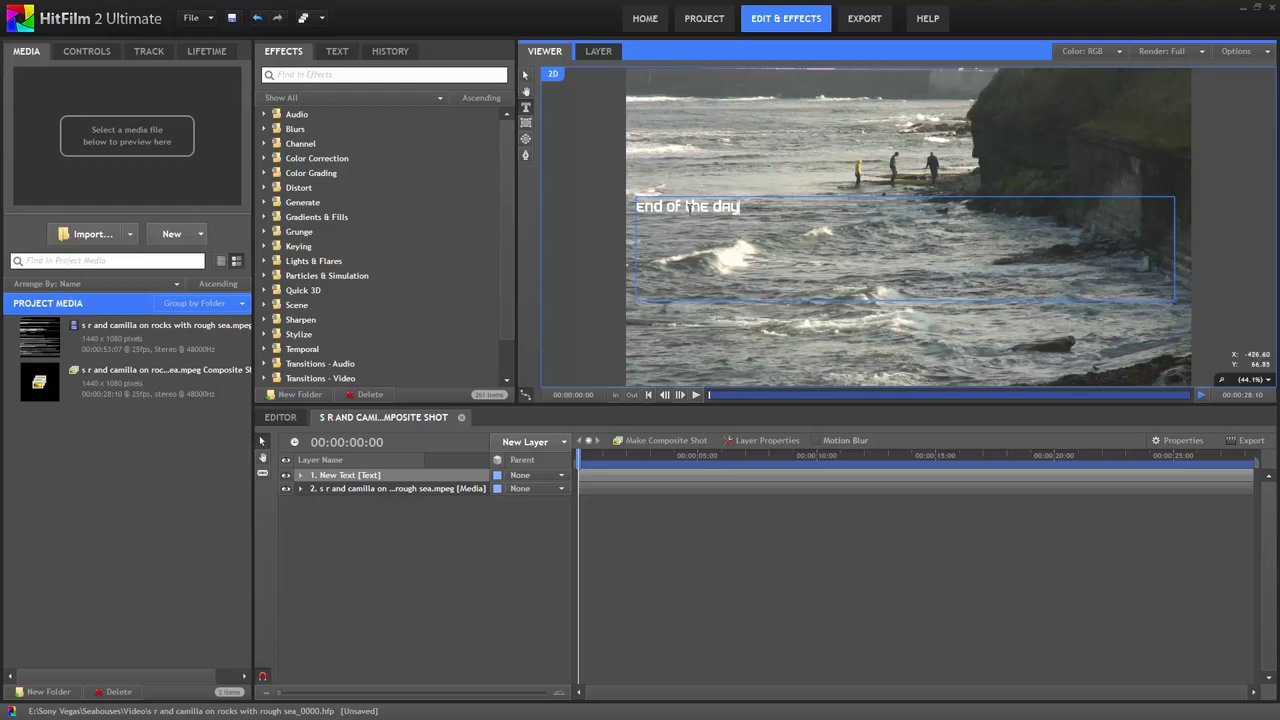
Format the whole title as centred Arial Bold with a font size of 179 px.
key(ctrl+a)
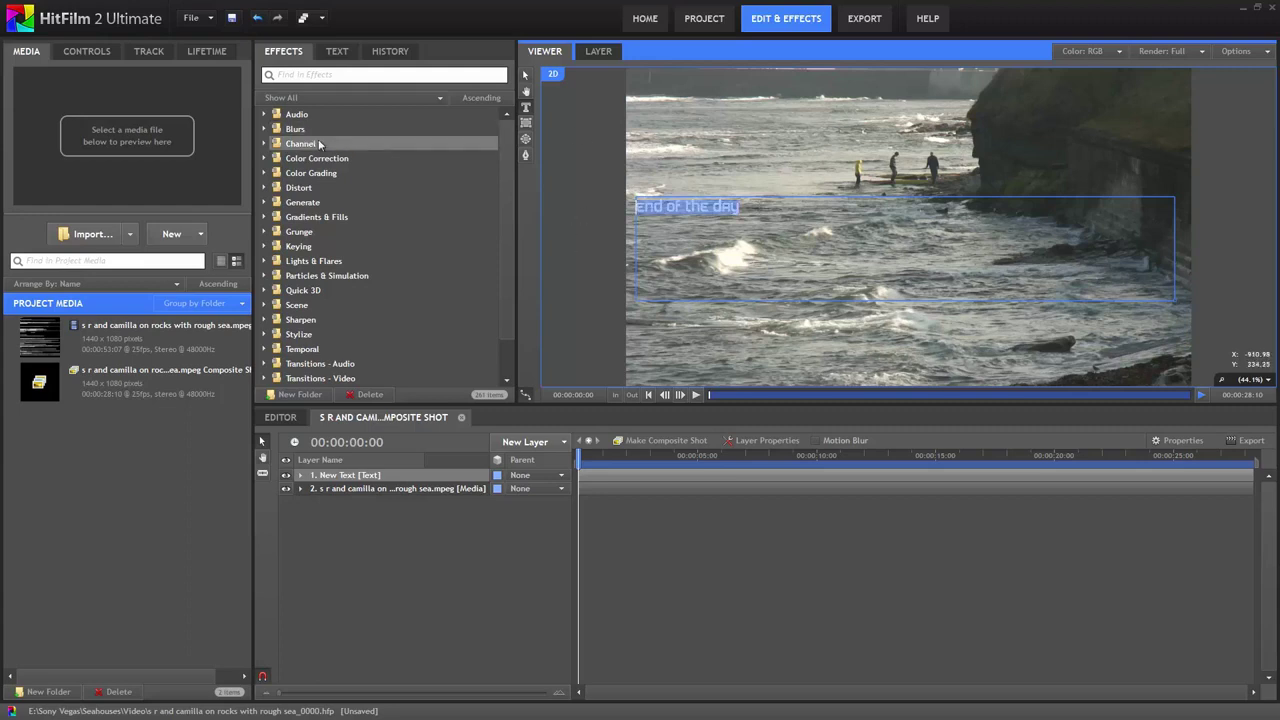
click(330, 54)
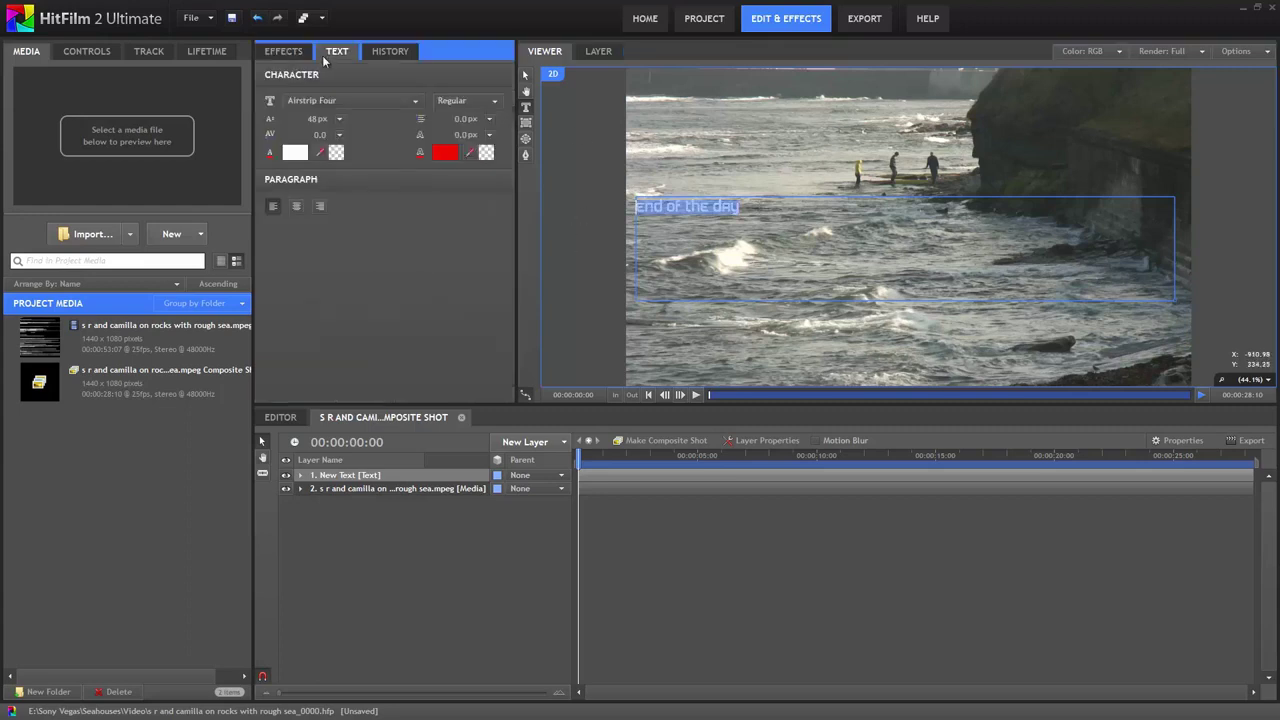
click(297, 206)
click(348, 101)
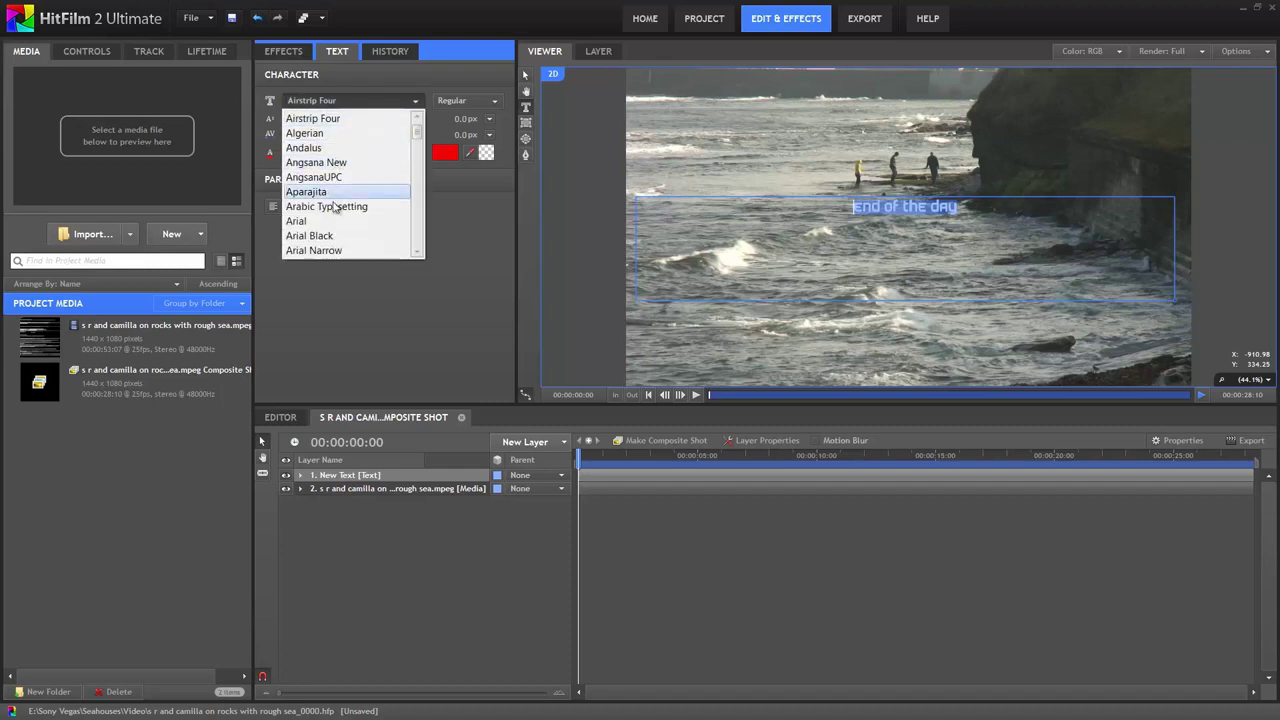
click(362, 212)
click(480, 102)
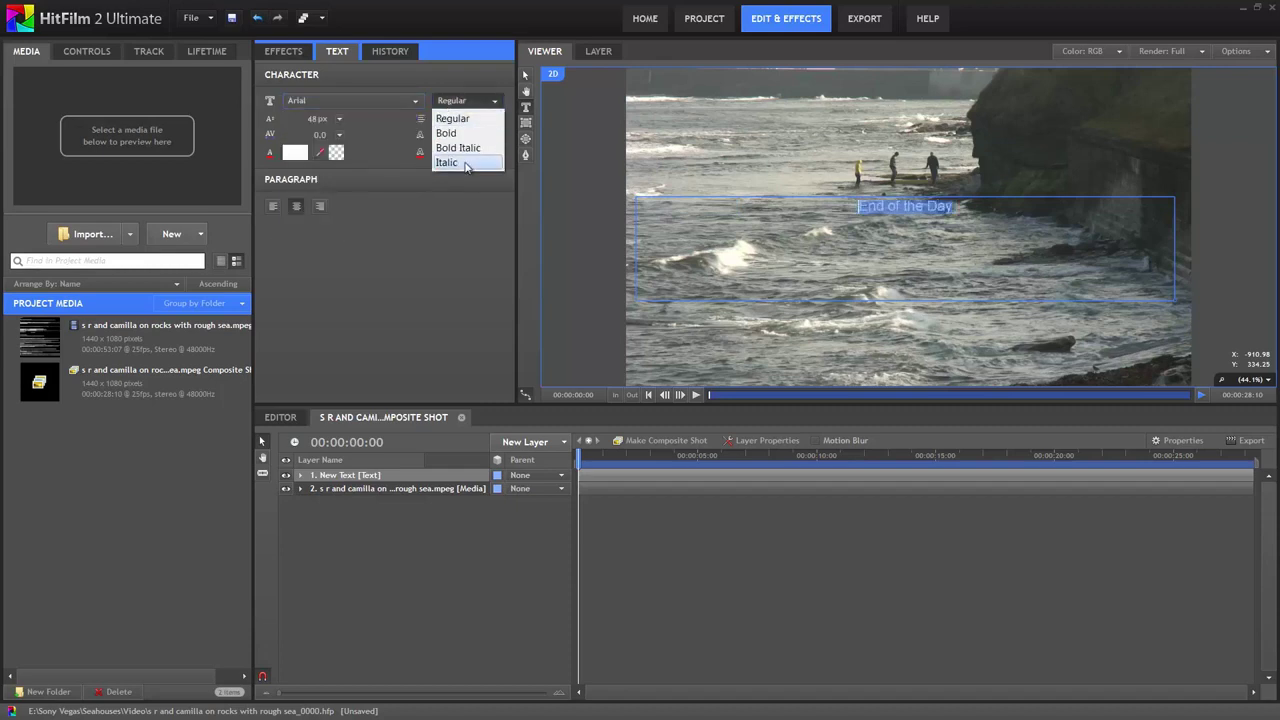
click(458, 131)
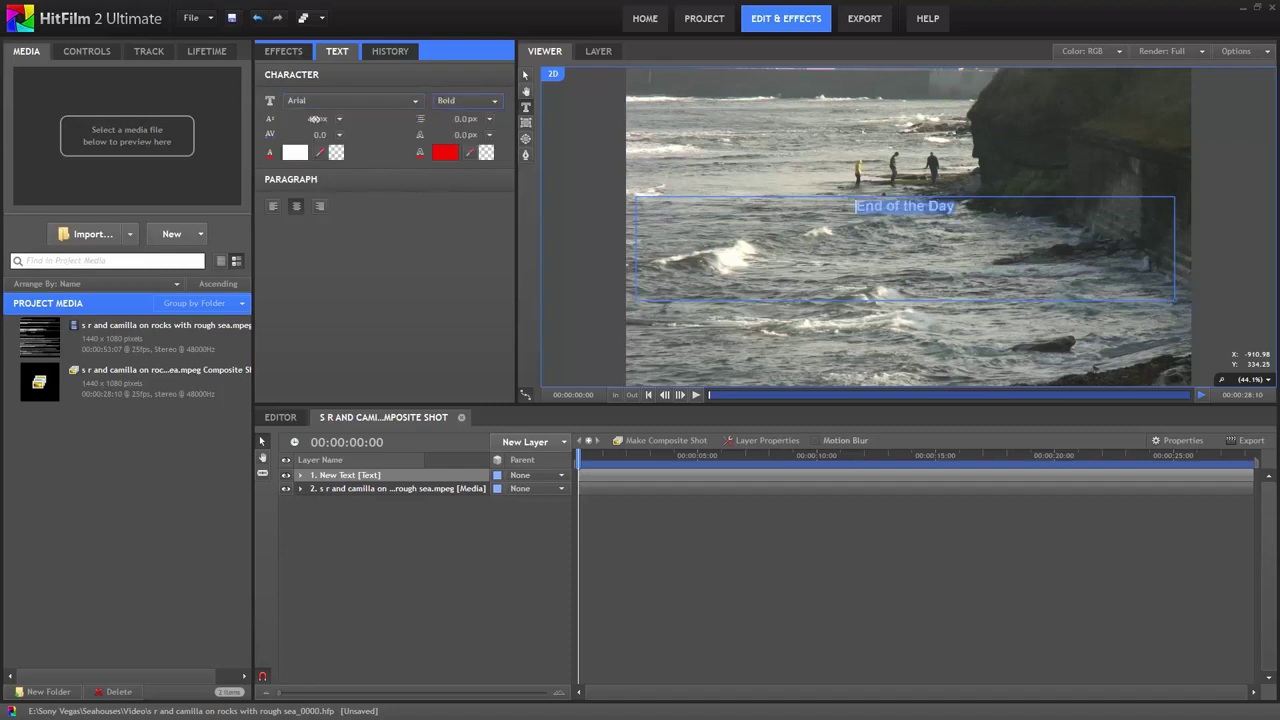
drag(315, 119, 412, 128)
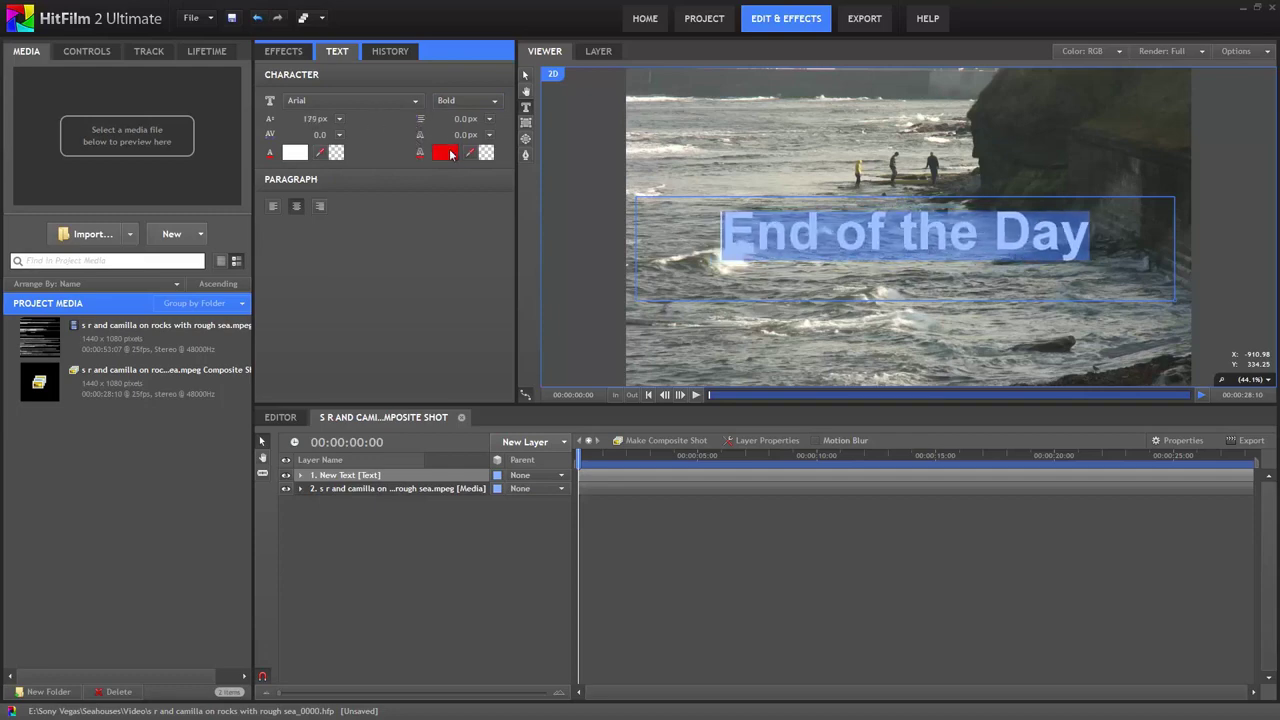
Give the title text a light blue outline 4 px wide.
click(451, 157)
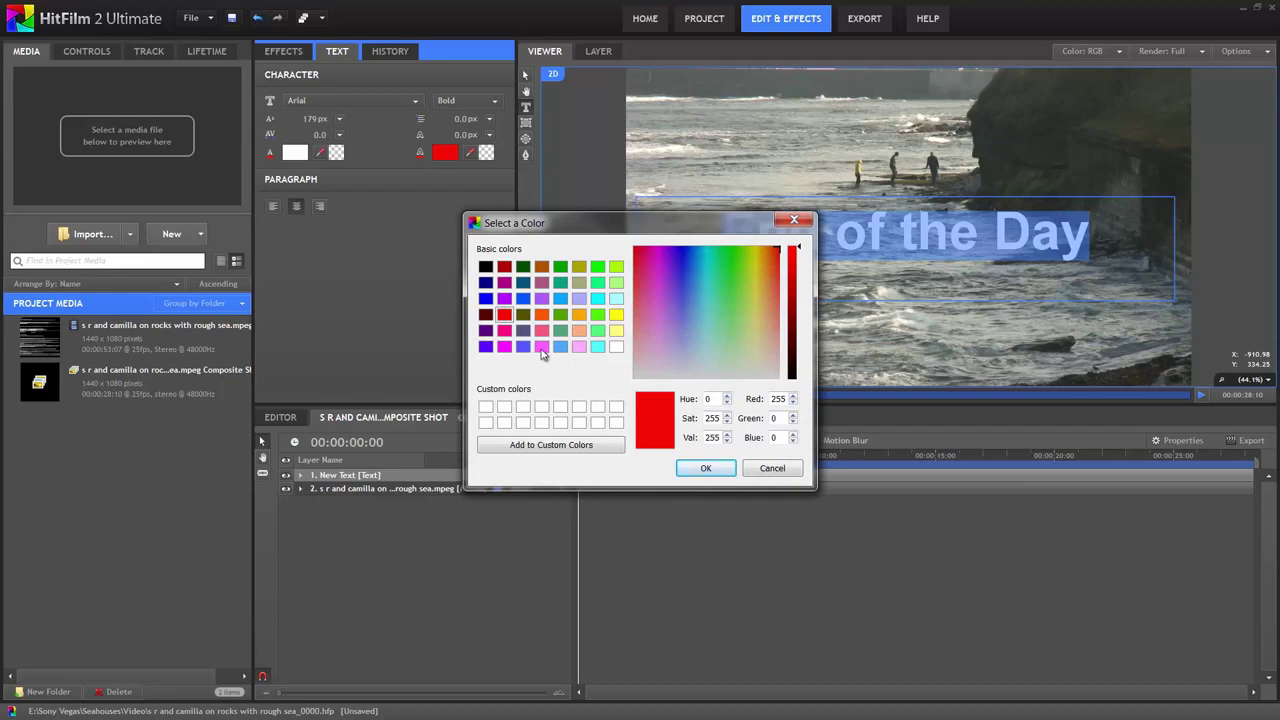
click(560, 346)
click(692, 468)
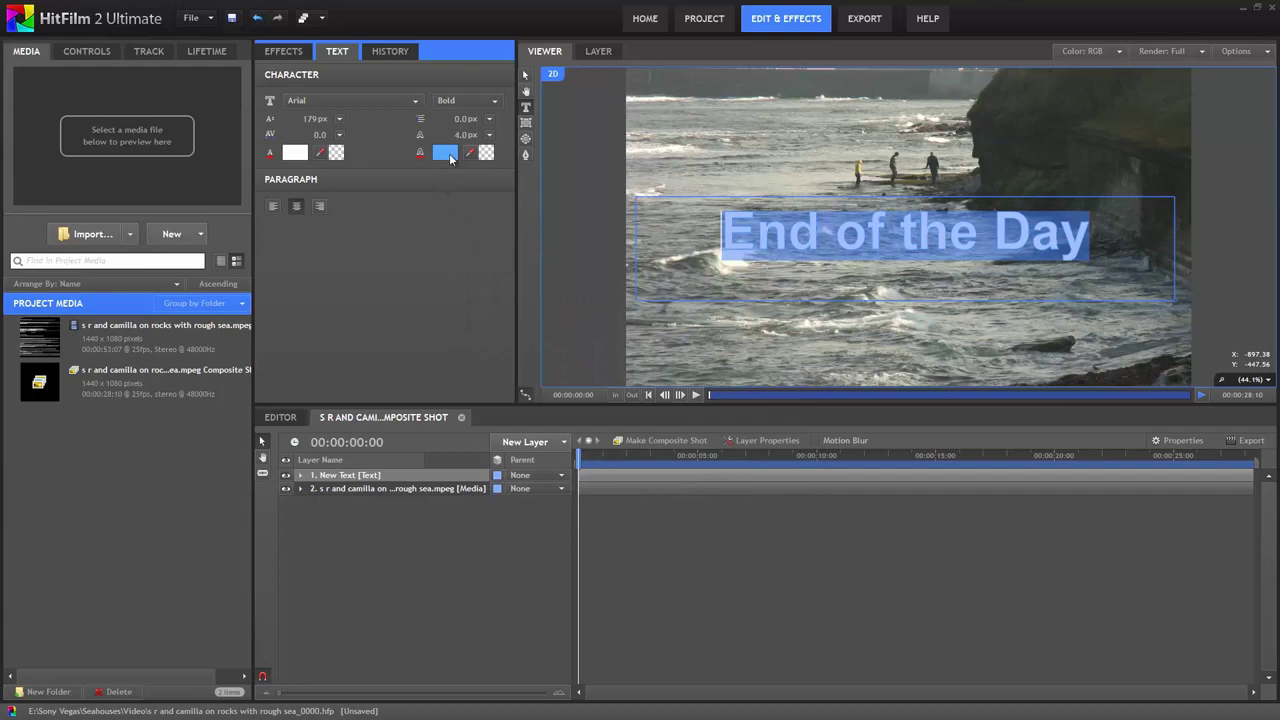
Set the title's outline colour to pure blue.
click(446, 155)
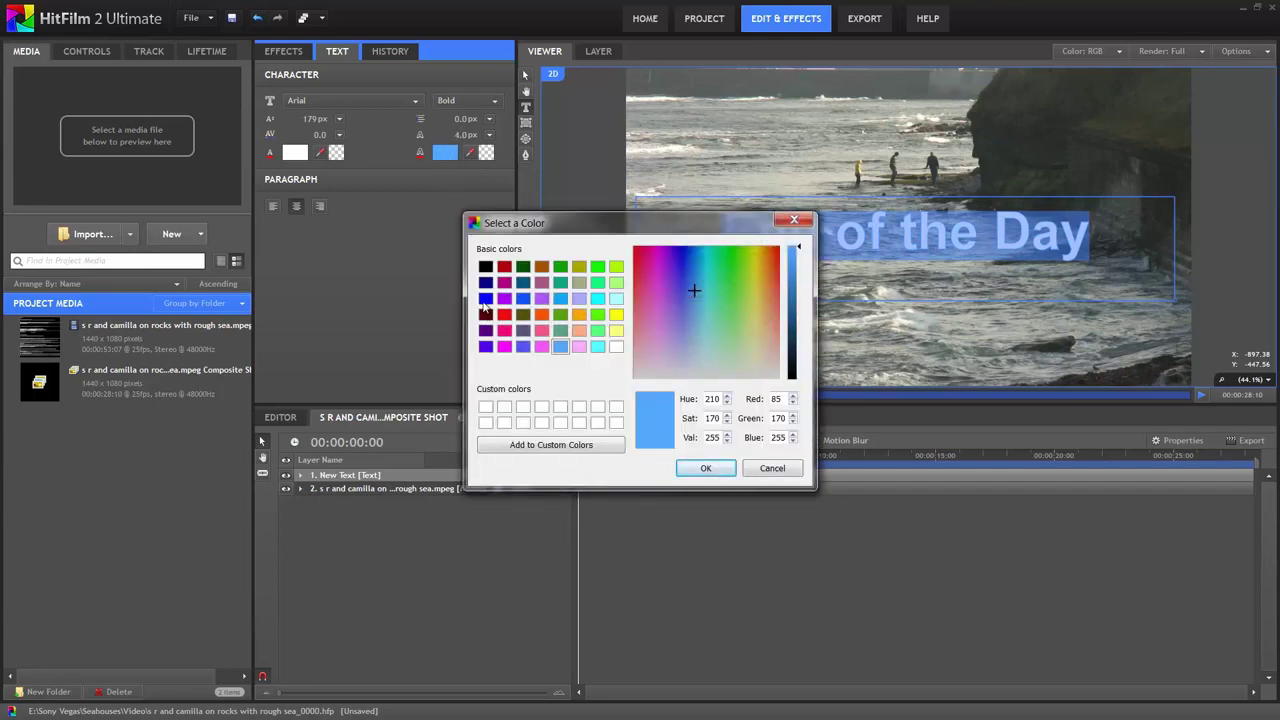
click(485, 298)
click(700, 469)
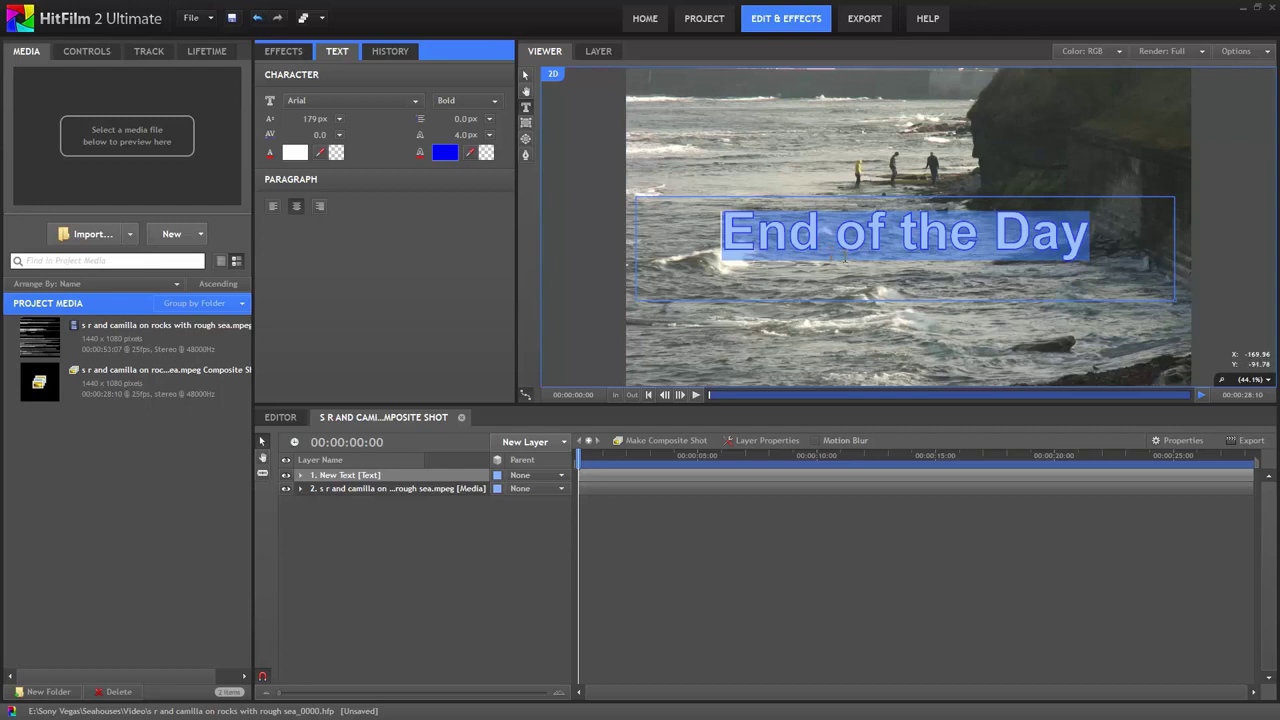
Find the Shatter effect by searching for "shat" and apply it to the New Text layer.
click(283, 51)
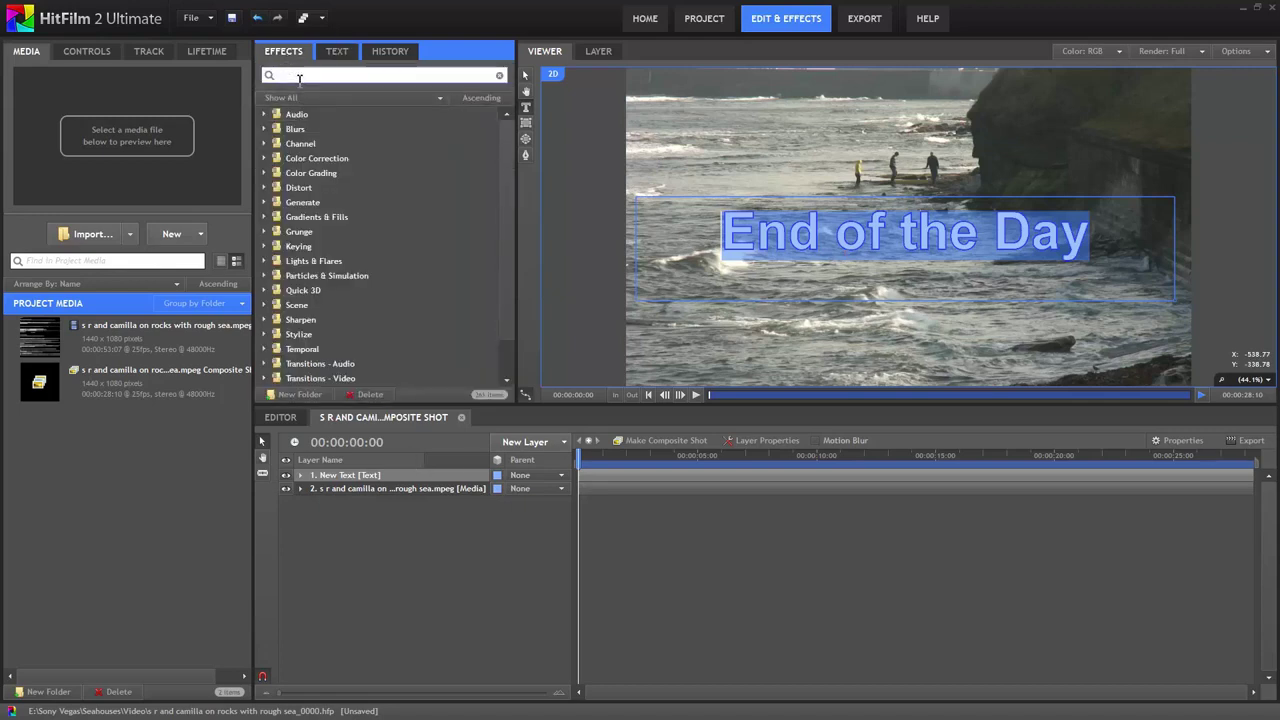
text(sha)
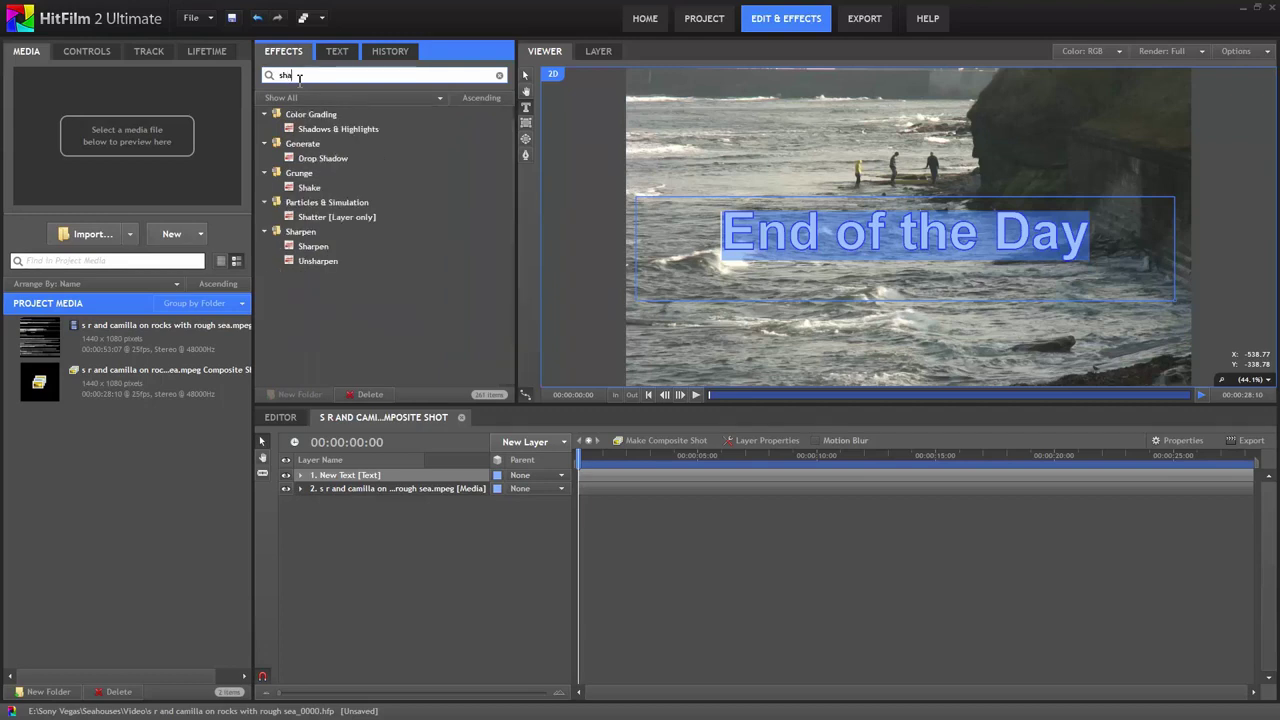
text(t)
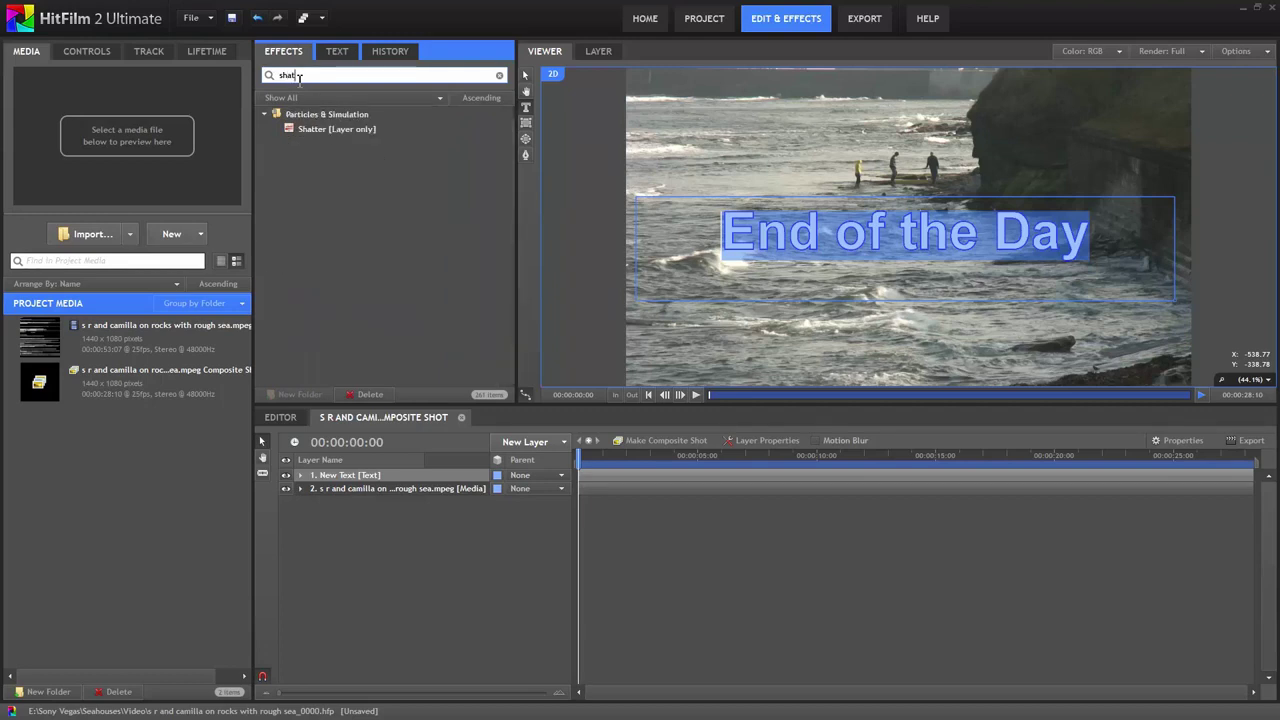
drag(310, 135, 337, 482)
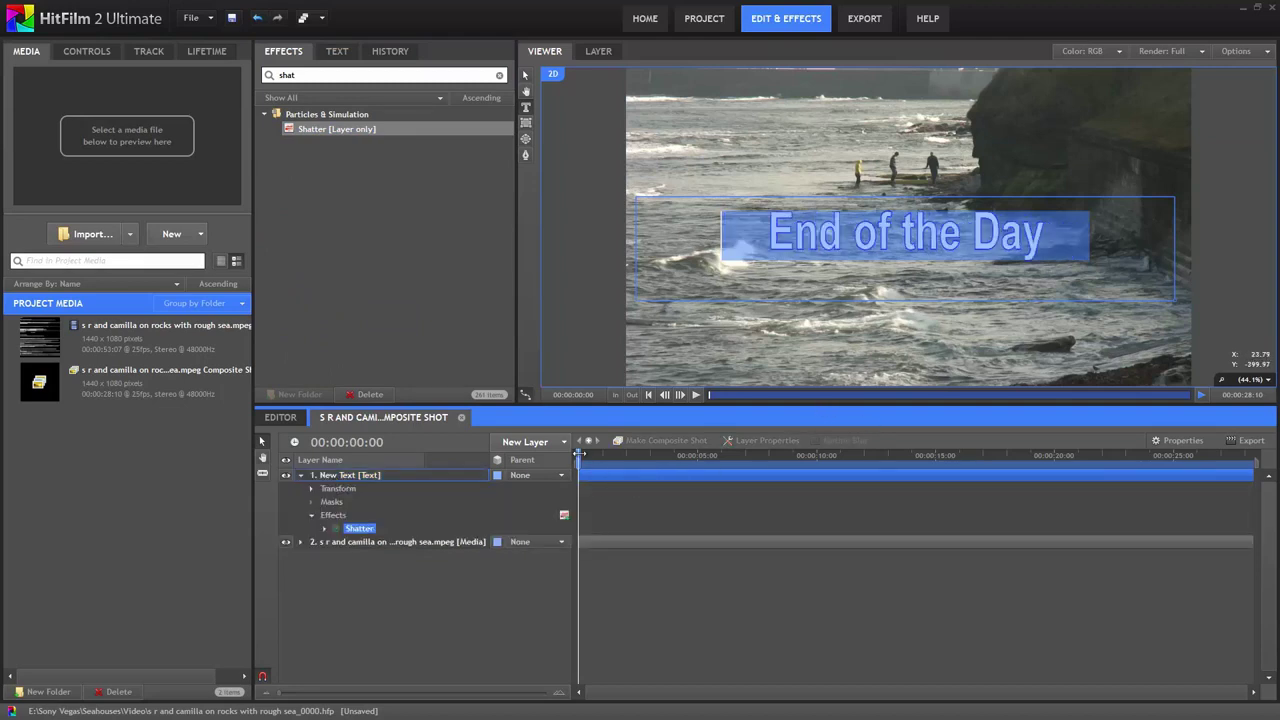
Set the force strength in the Shatter physics to 0, check the title over time and return the playhead to the start.
drag(580, 453, 605, 455)
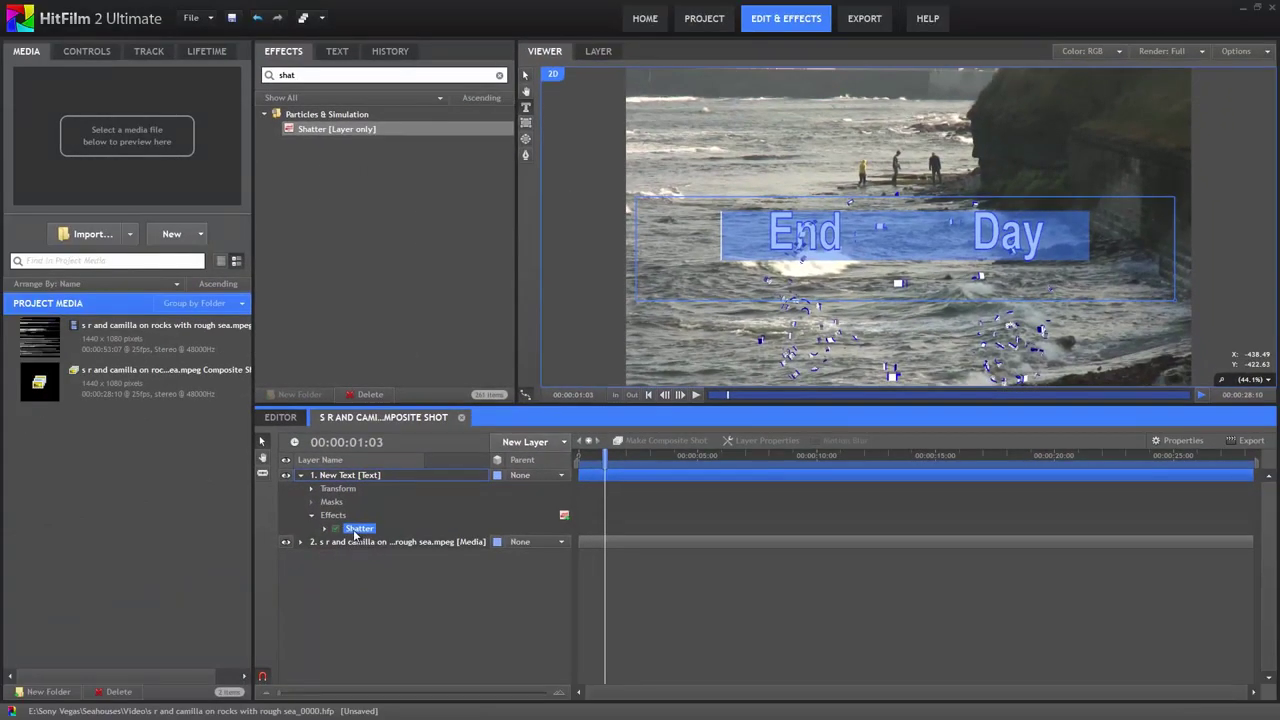
click(84, 54)
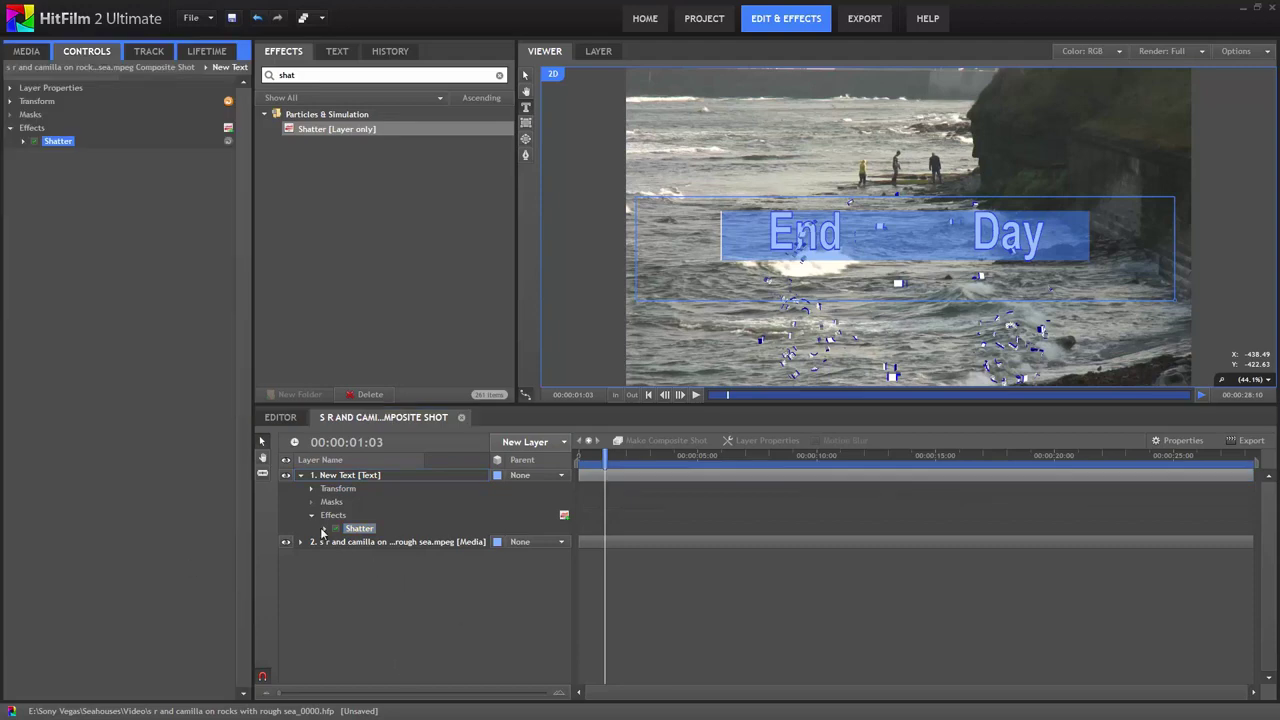
click(323, 529)
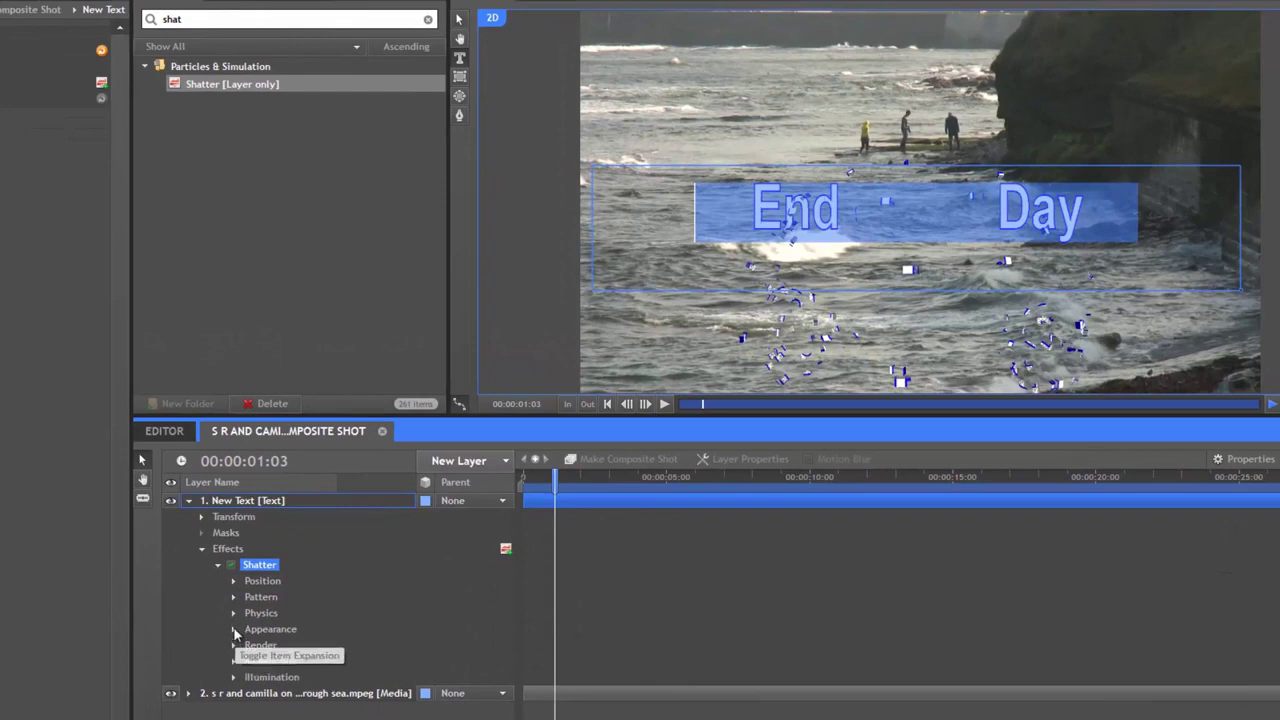
click(234, 614)
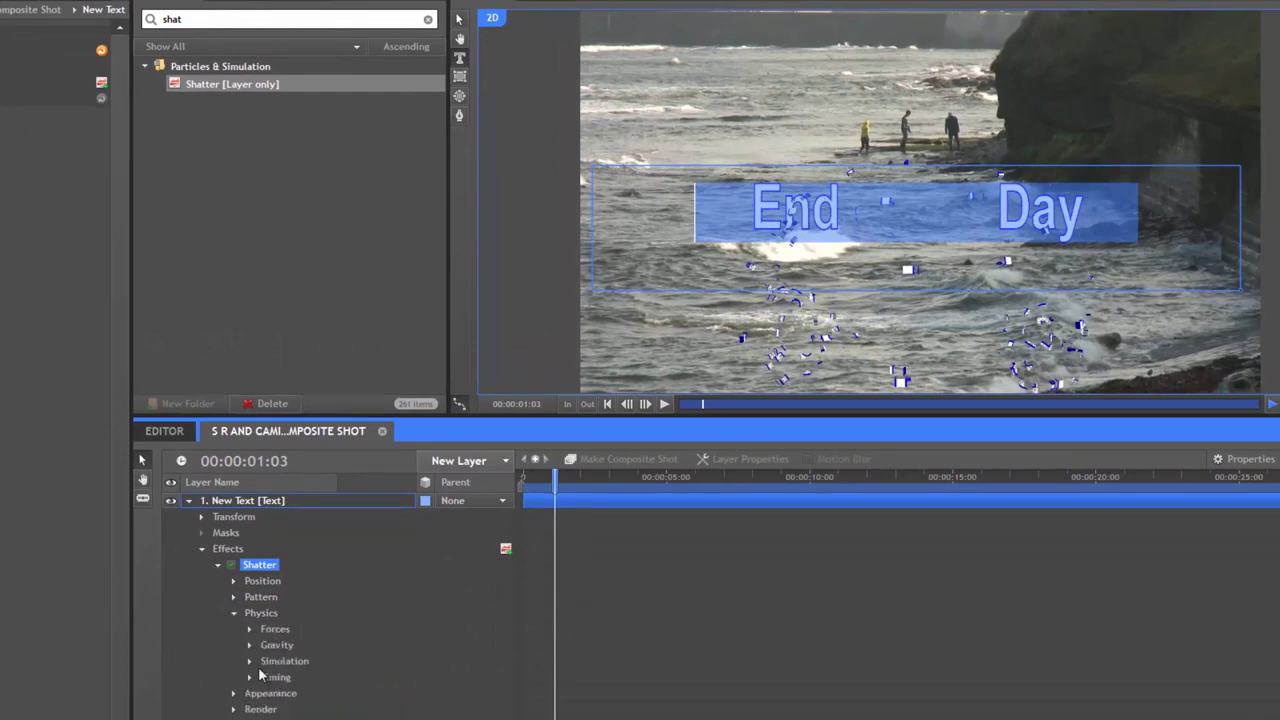
click(250, 629)
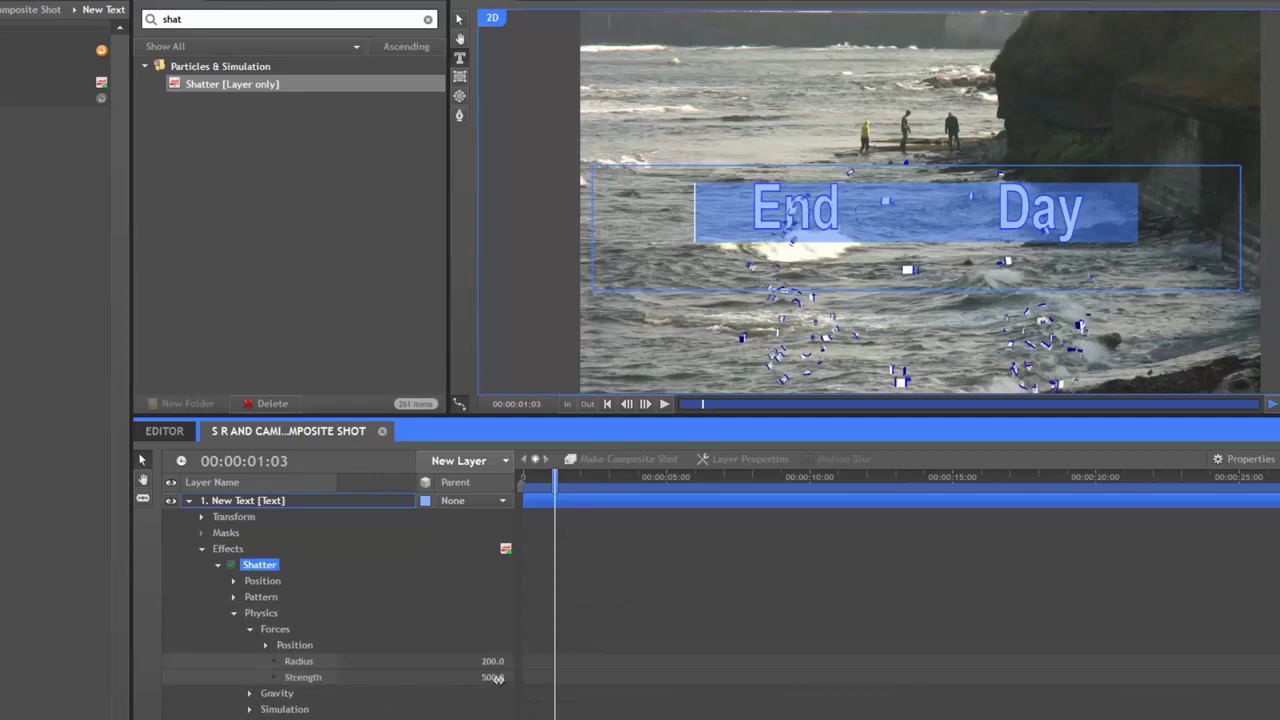
drag(493, 680, 160, 719)
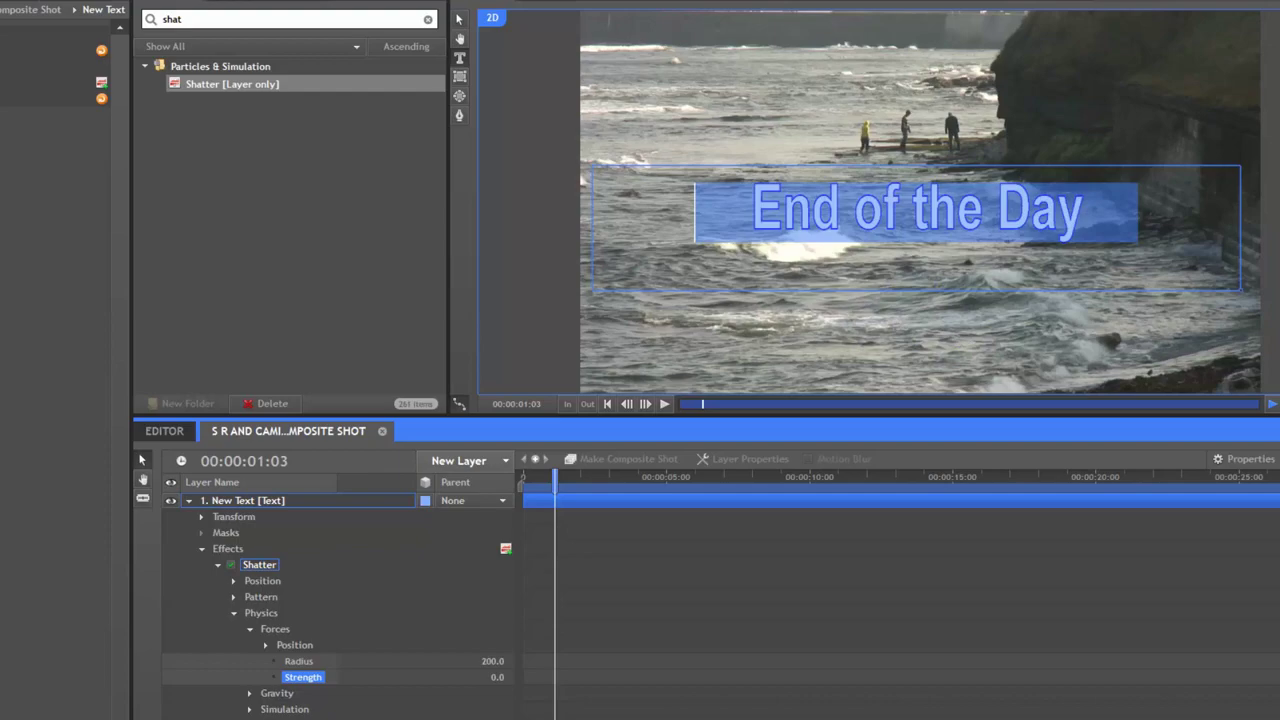
click(597, 477)
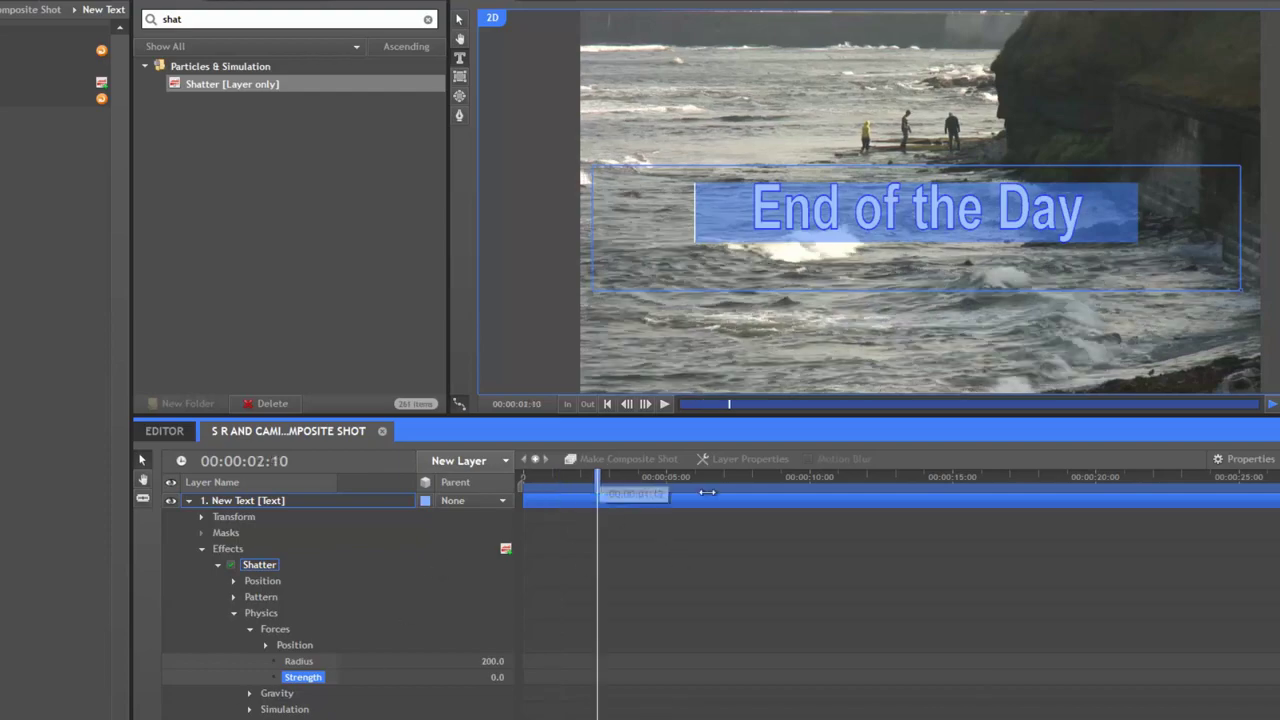
drag(707, 492, 522, 510)
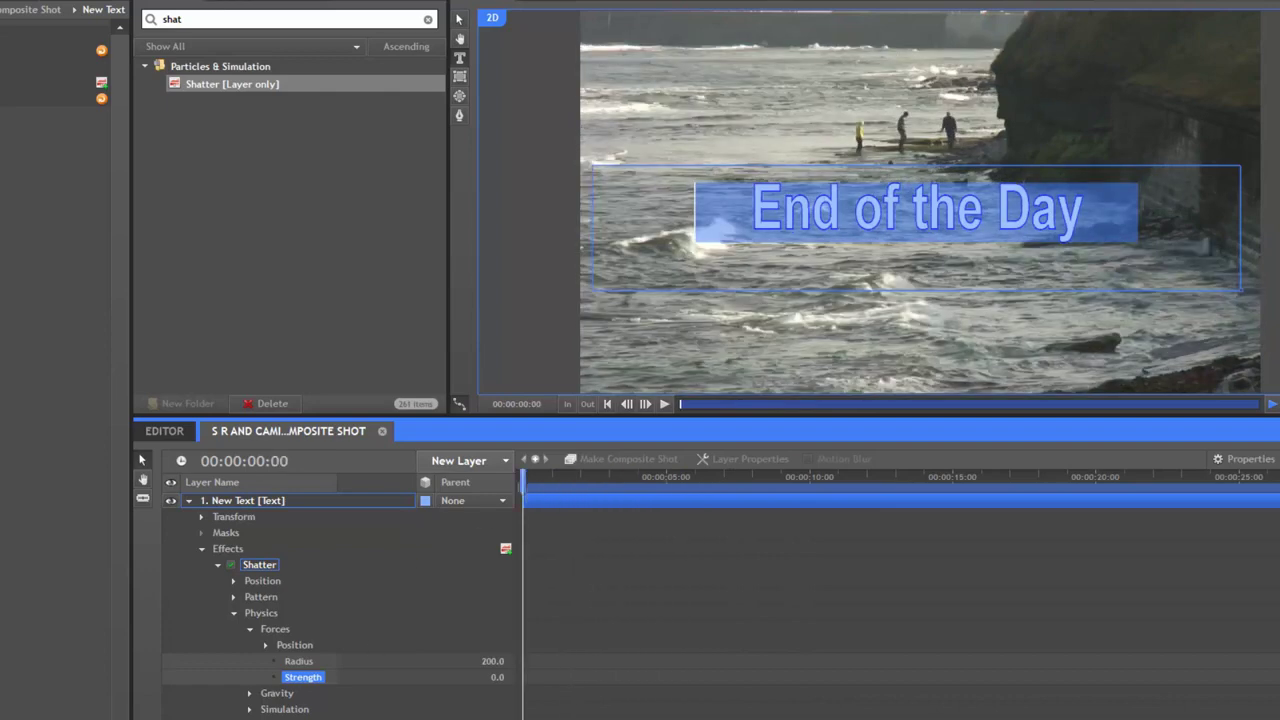
Set the extrusion of the Shatter effect's brick pattern to 84 and check the depth of the lettering.
click(250, 627)
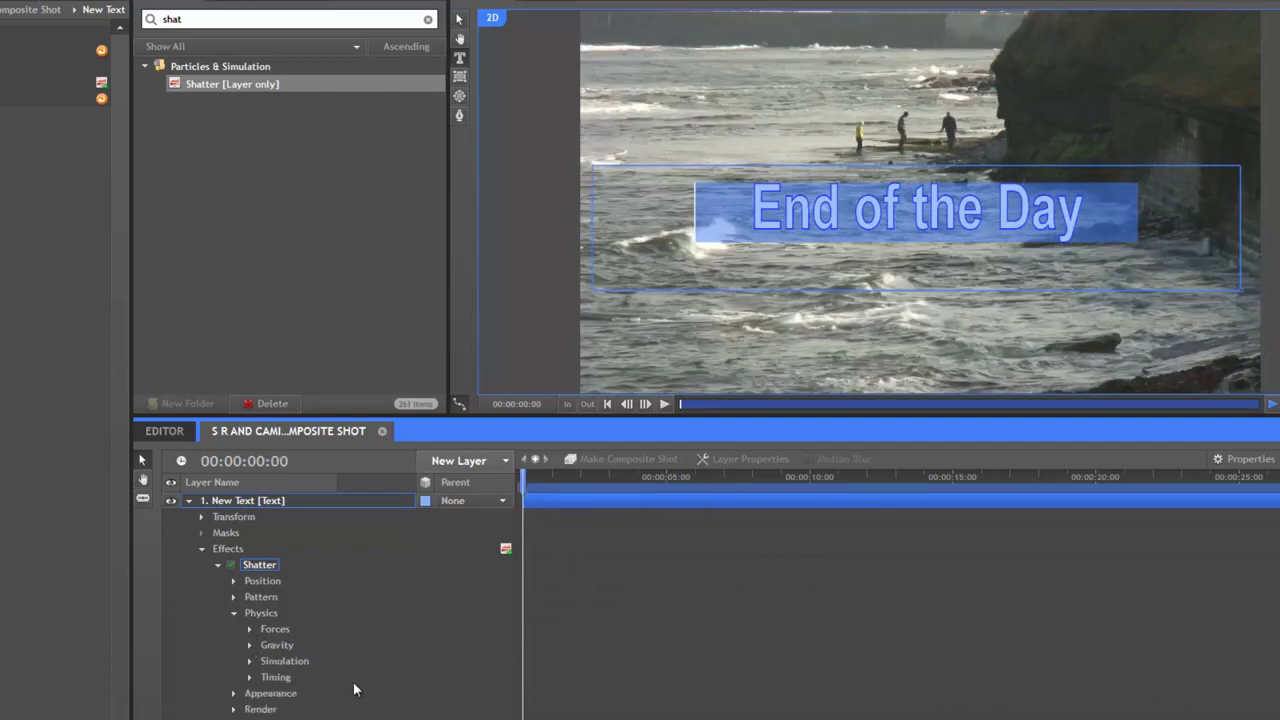
click(232, 612)
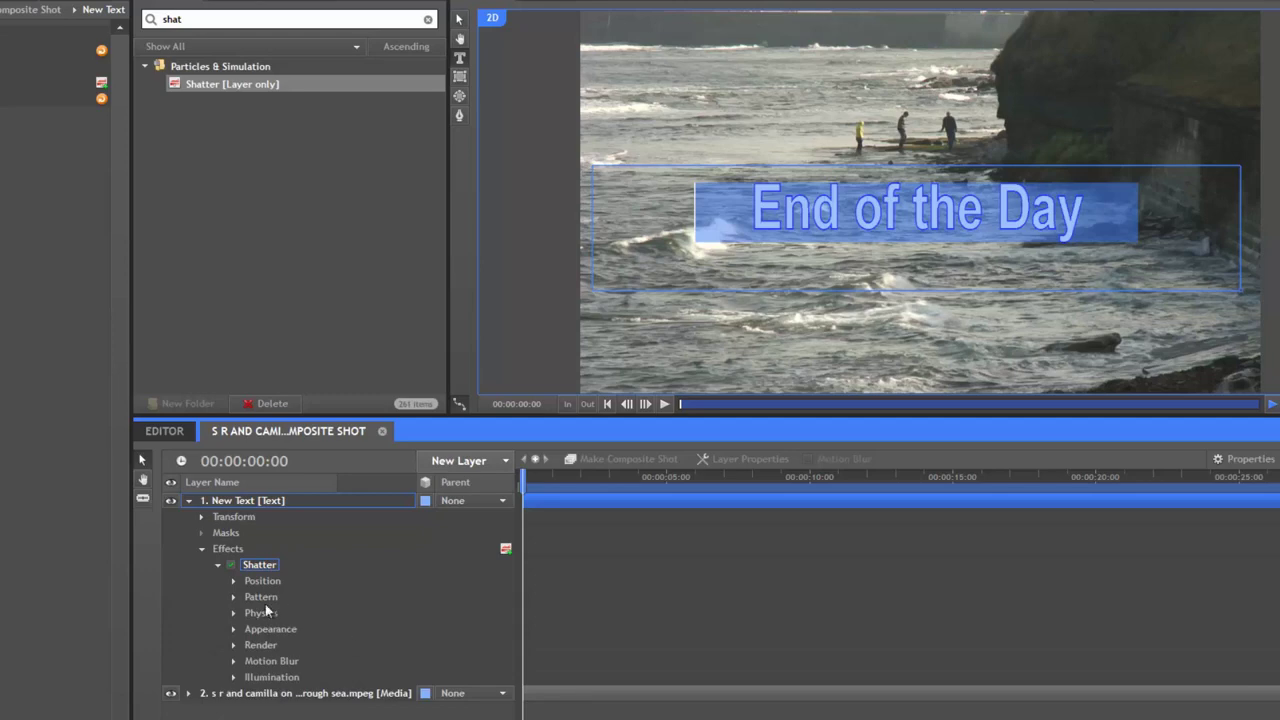
click(233, 596)
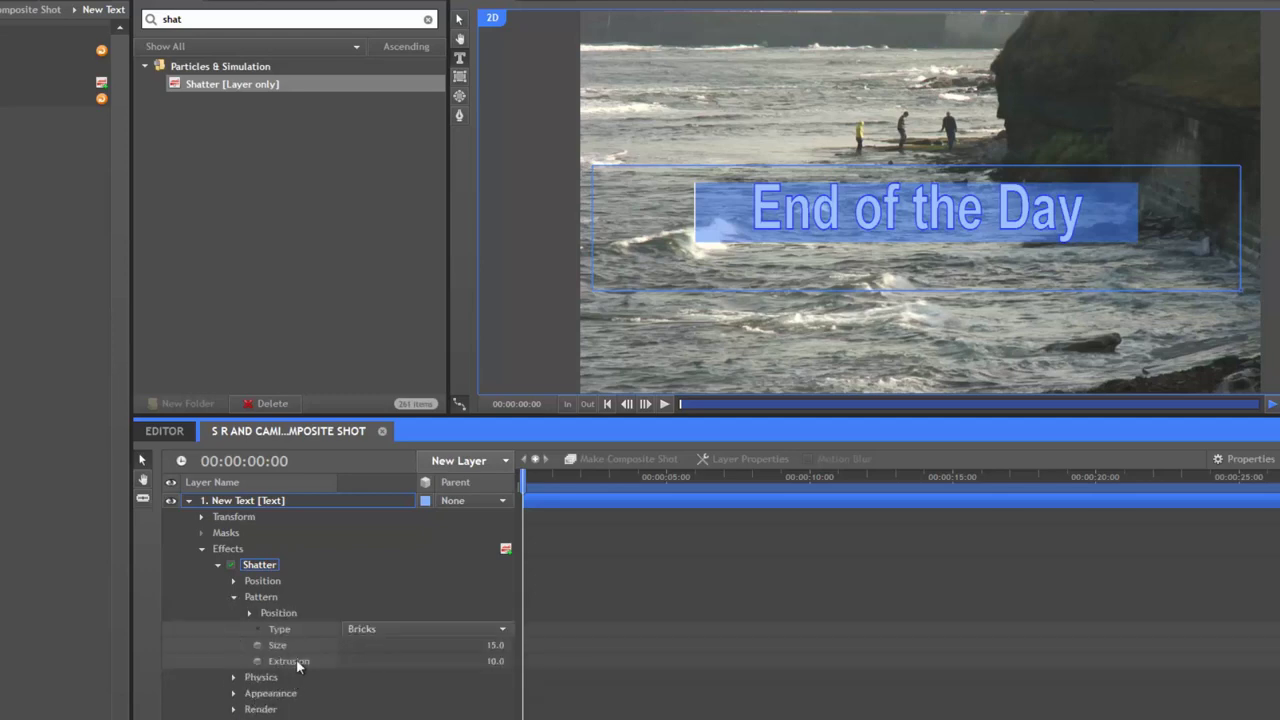
drag(493, 661, 547, 657)
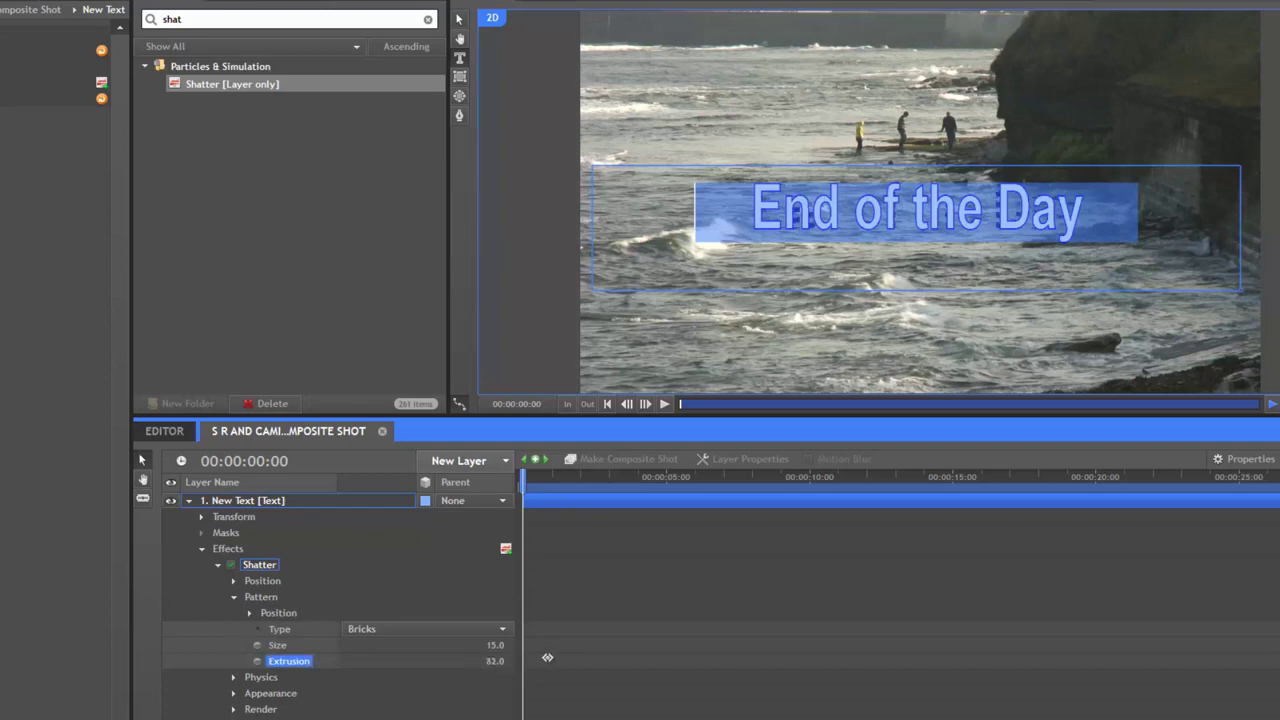
click(1152, 178)
scroll(1068, 205, up, 3)
scroll(1068, 205, up, 1)
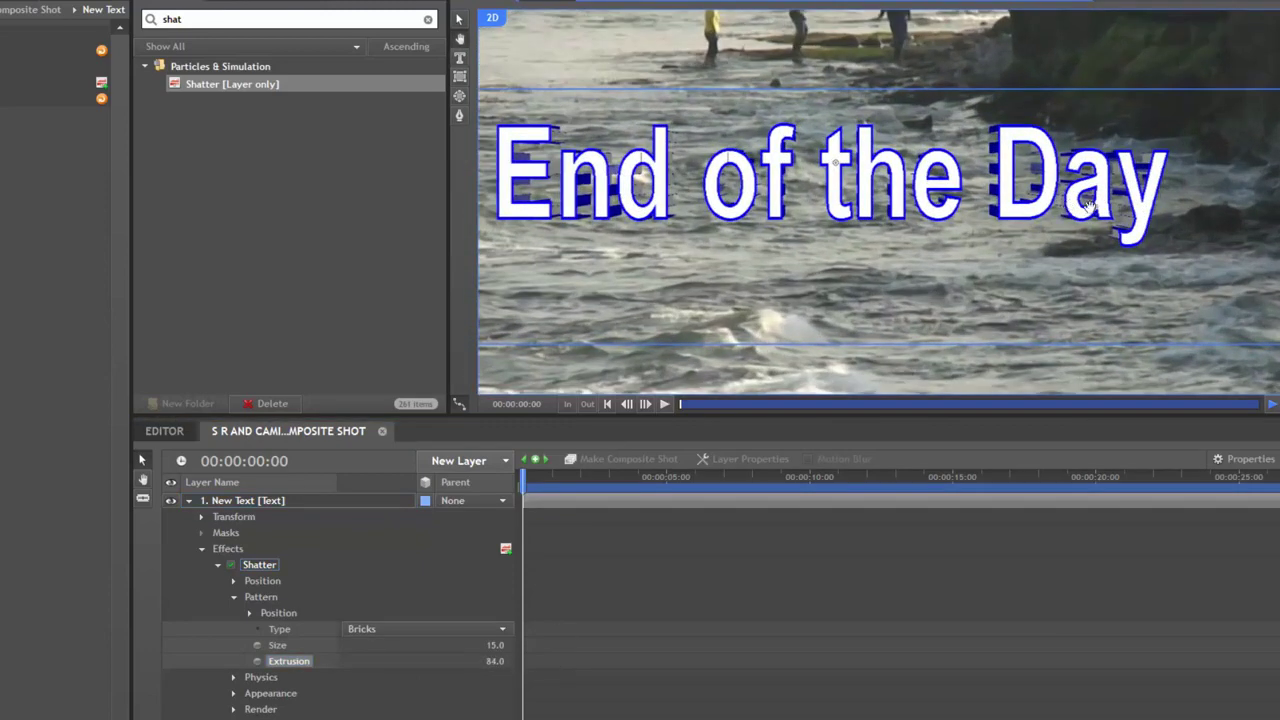
click(1105, 215)
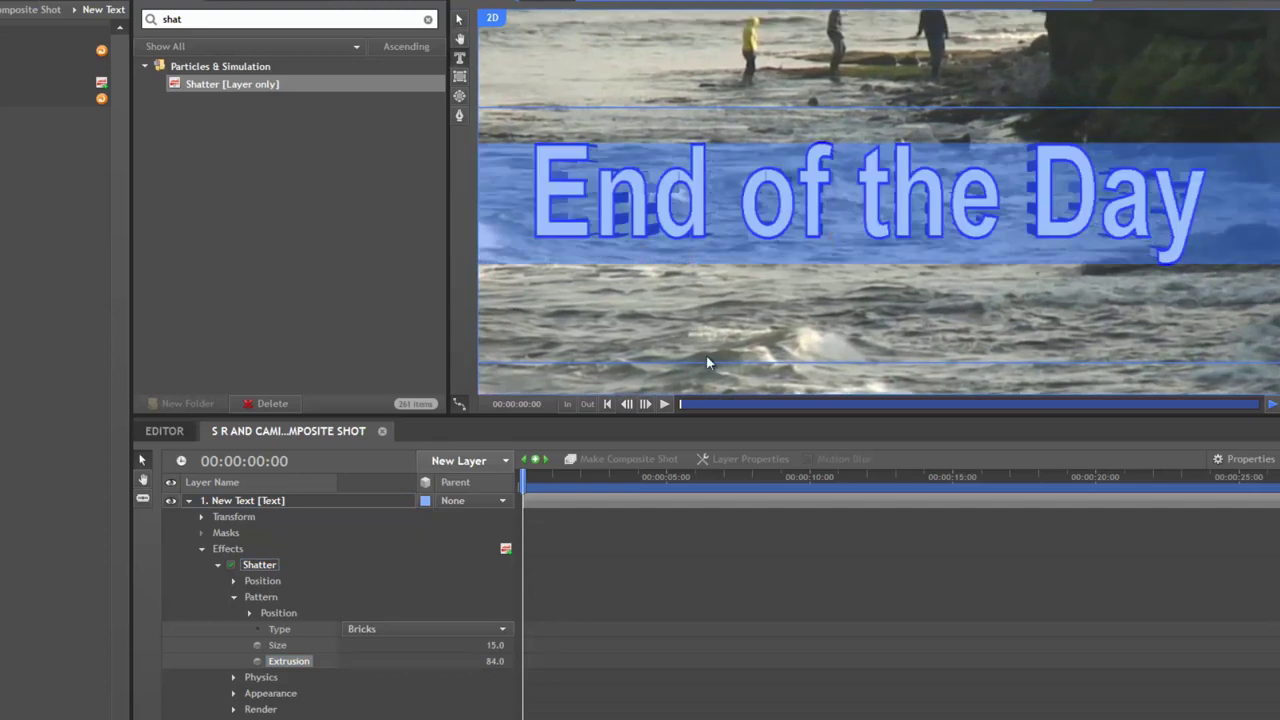
Set the Shatter effect's pattern type to Custom.
click(381, 627)
click(378, 681)
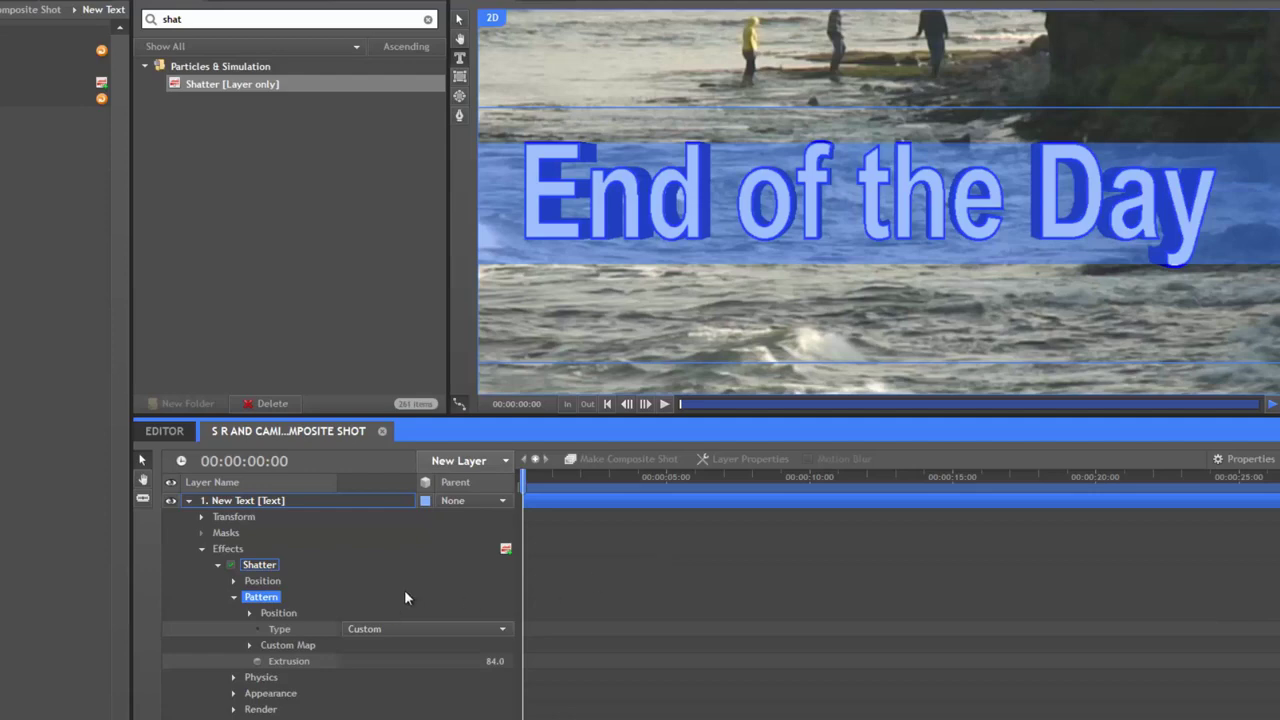
Add a point layer to the composite shot and convert it to a 3D plane, adding the required camera.
click(232, 581)
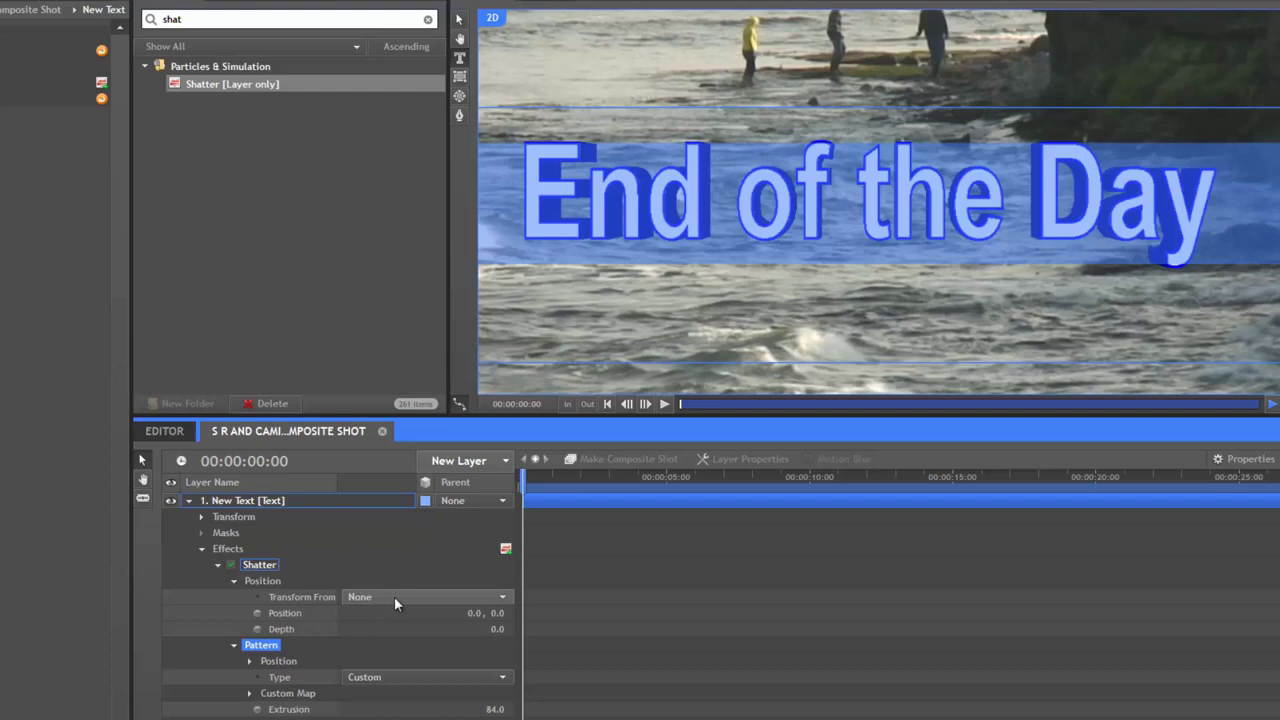
click(466, 462)
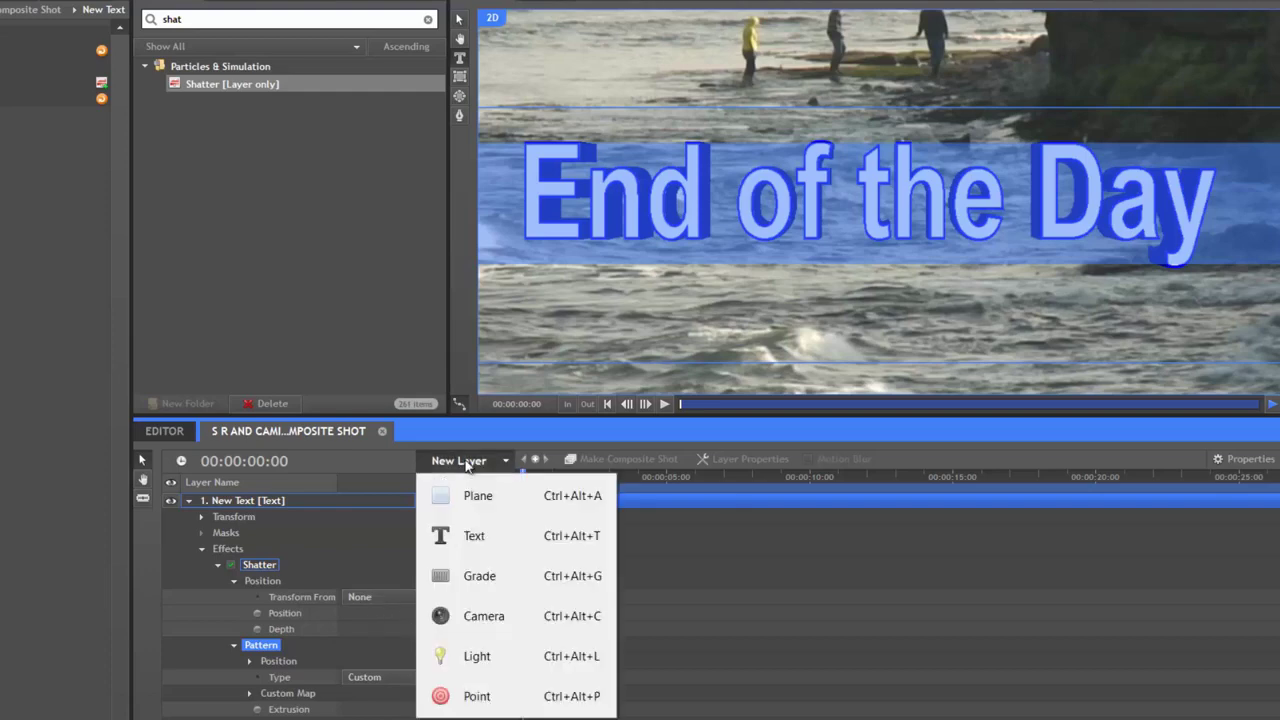
click(480, 697)
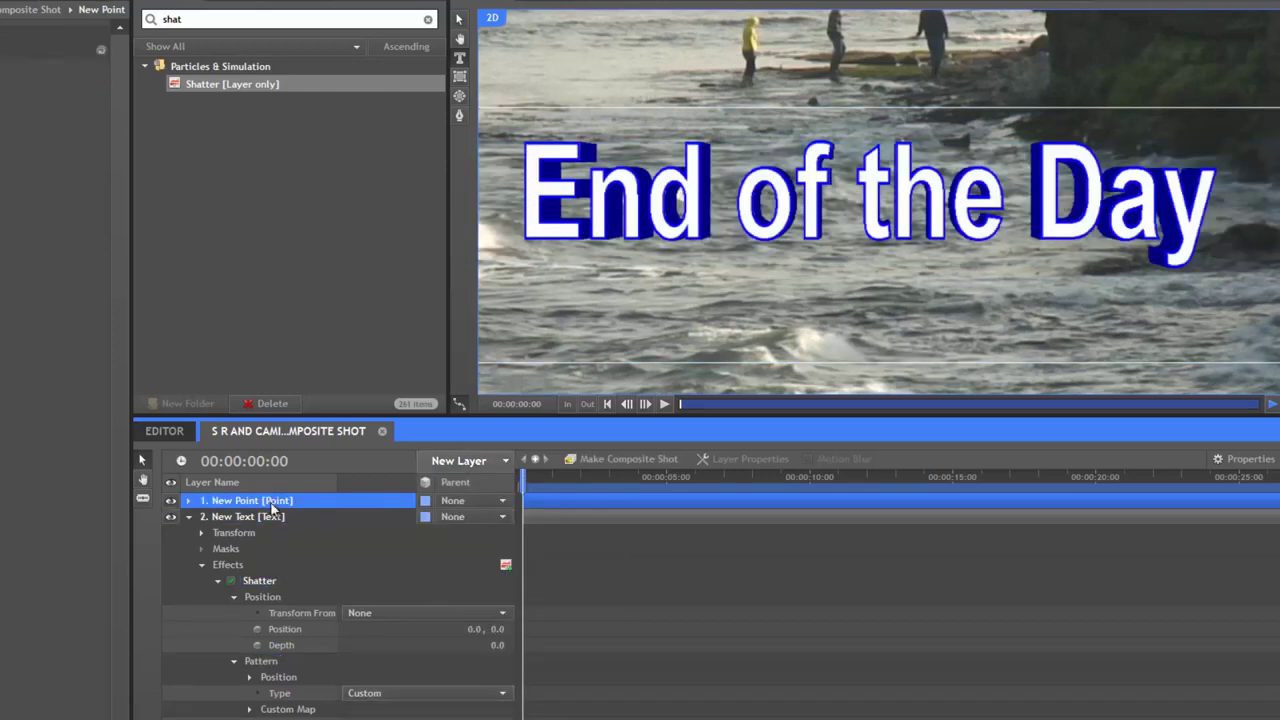
click(426, 501)
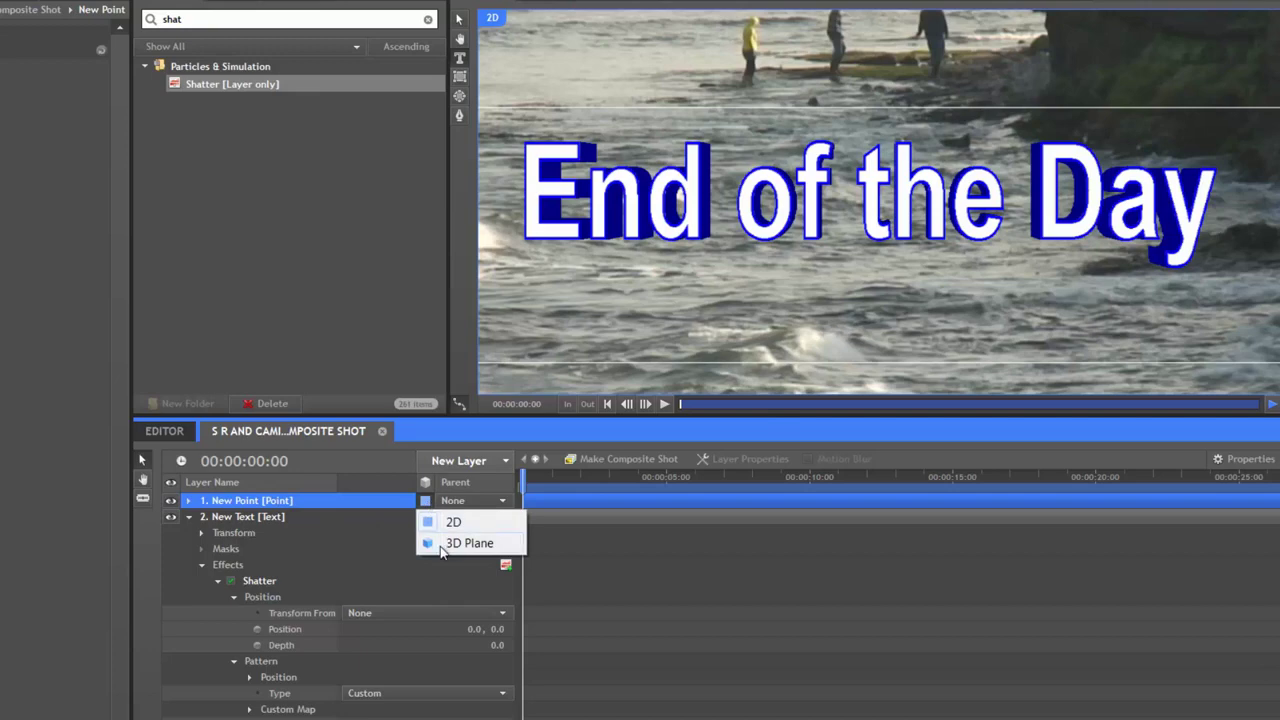
click(455, 543)
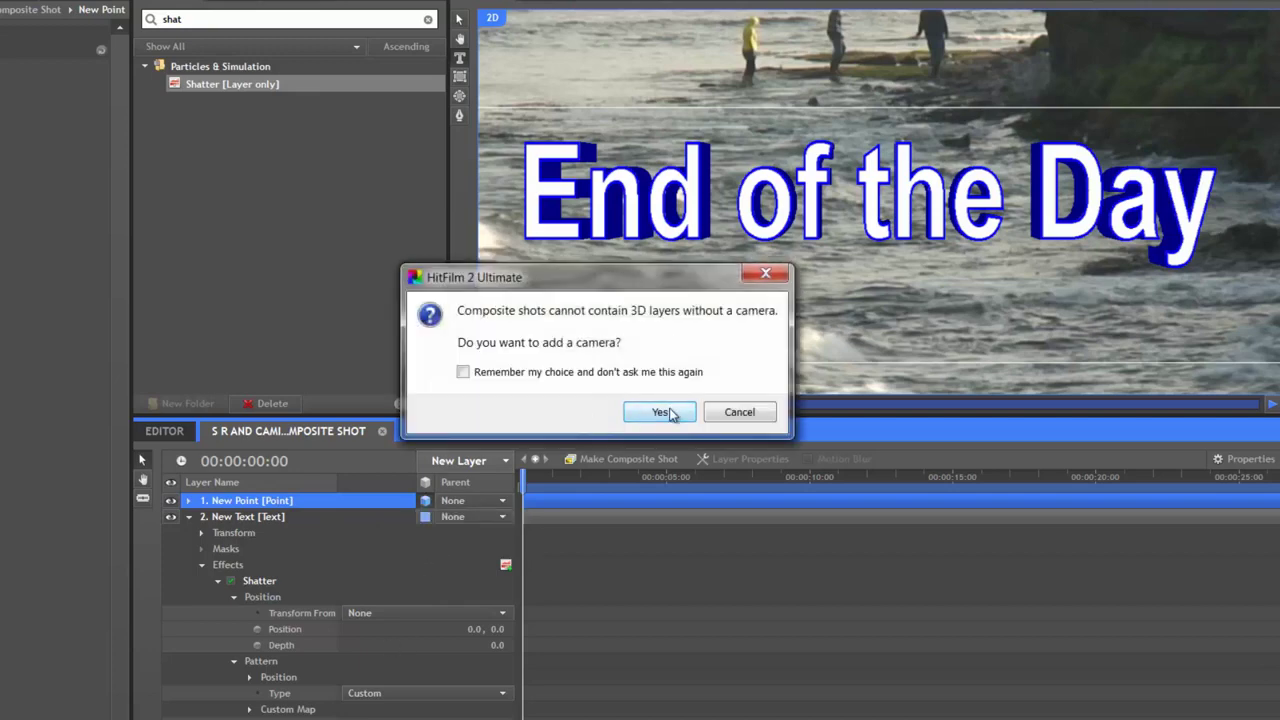
click(668, 412)
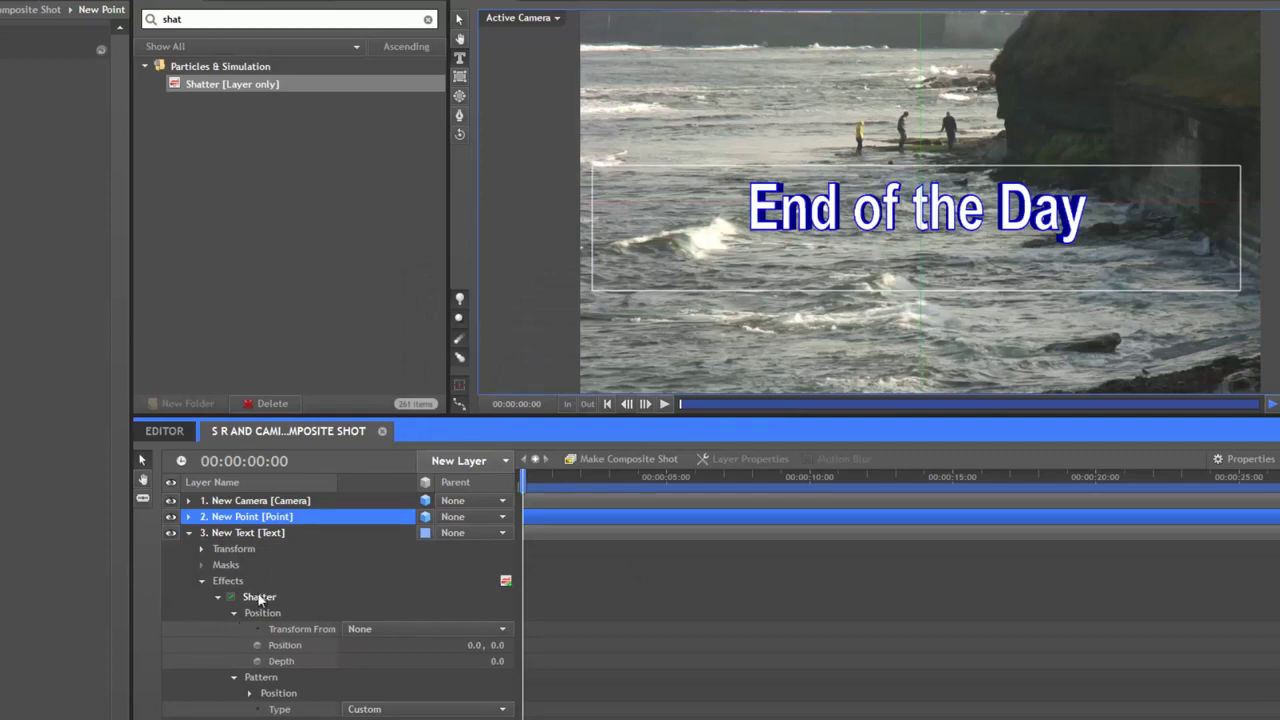
Make the point layer the transform source of the Shatter effect's position and rename that layer Text Control.
click(360, 629)
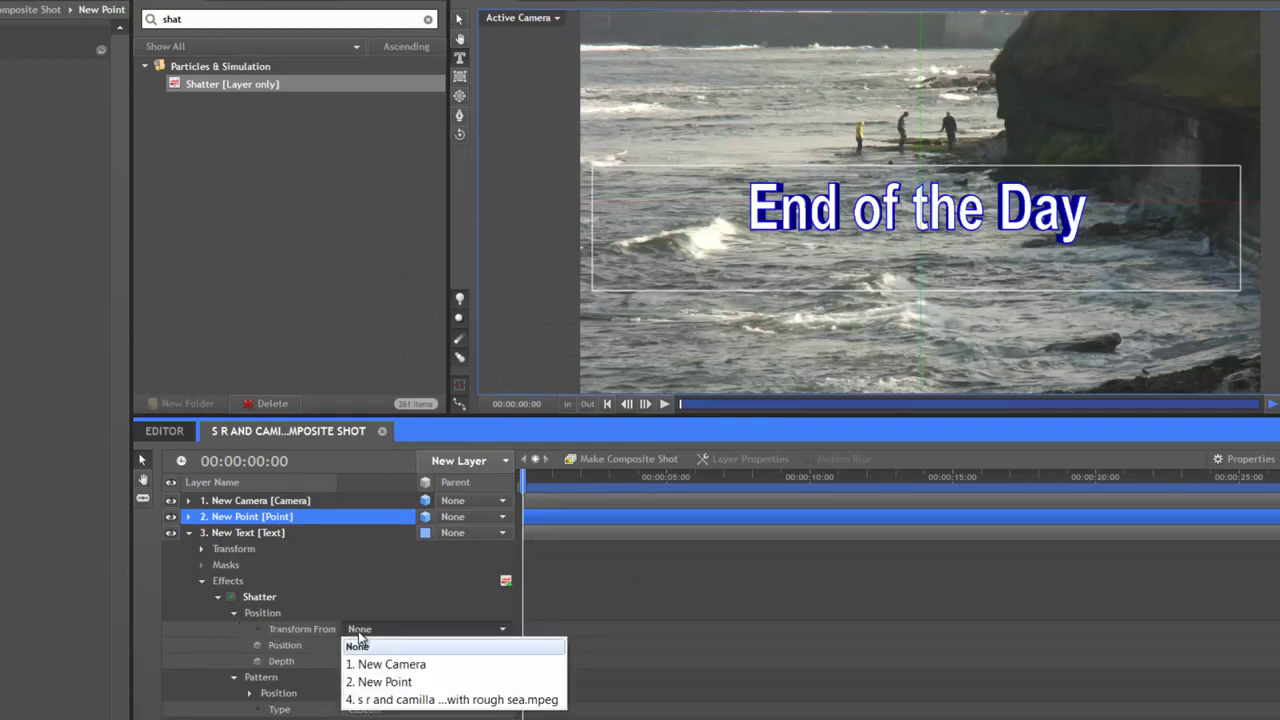
click(370, 682)
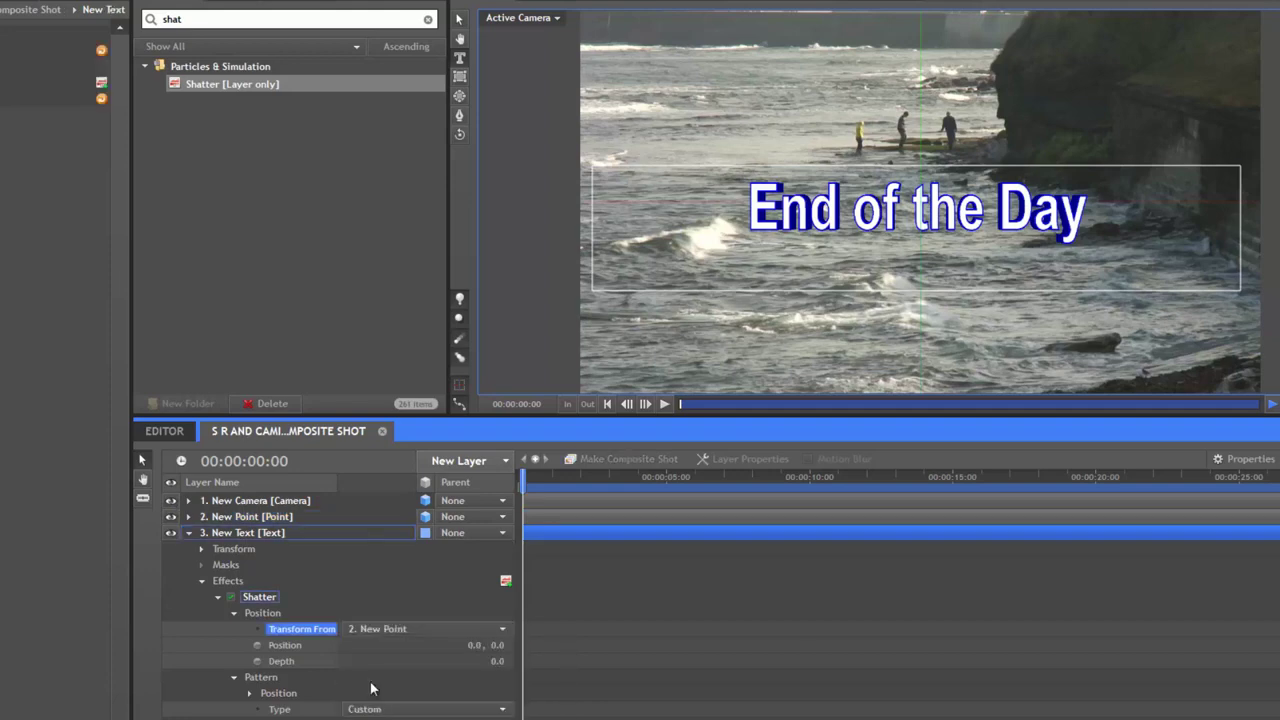
click(243, 516)
right_click(241, 520)
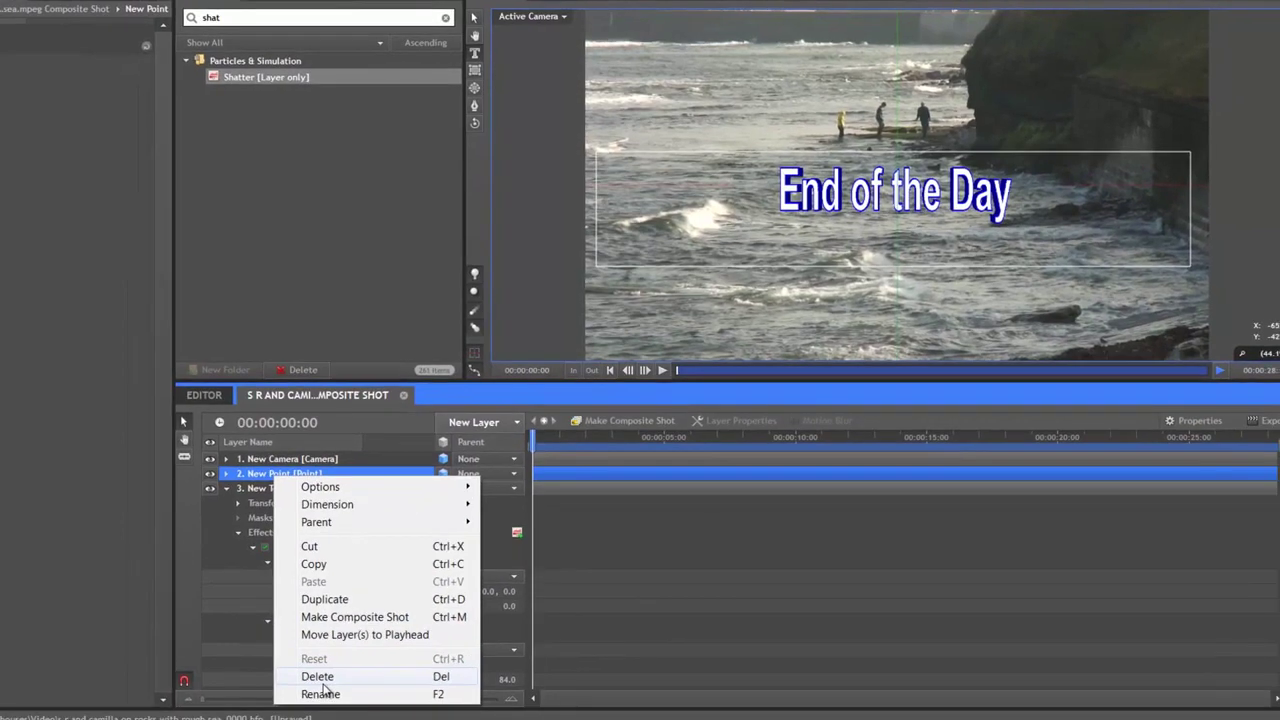
click(320, 693)
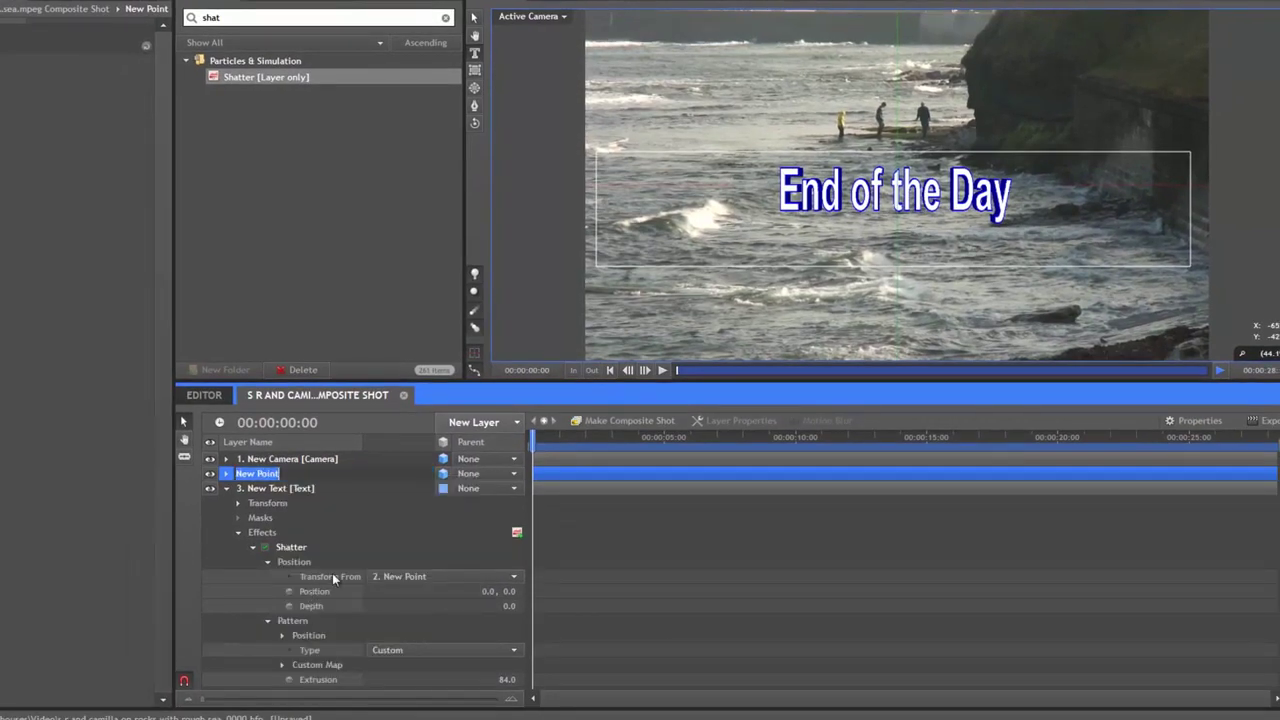
text(Text Control)
key(Return)
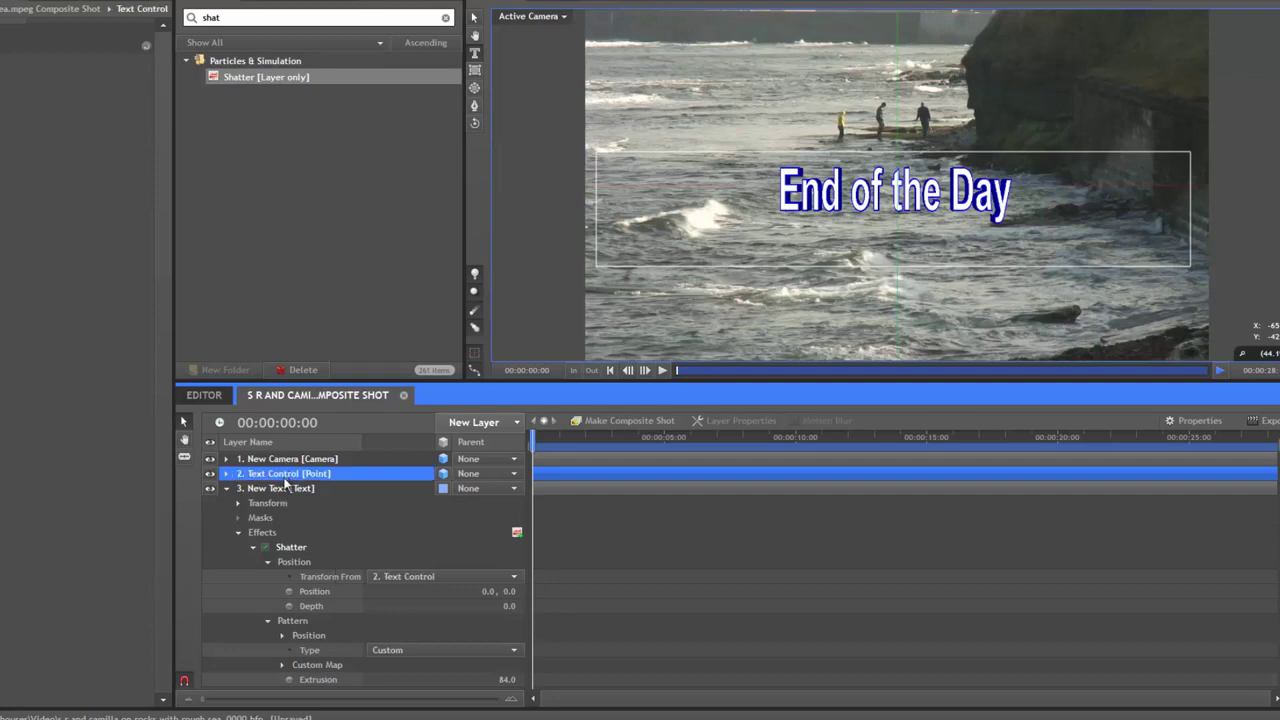
Test the Text Control layer's Y rotation, returning it to 0°, and set its Z position to 945.
click(226, 473)
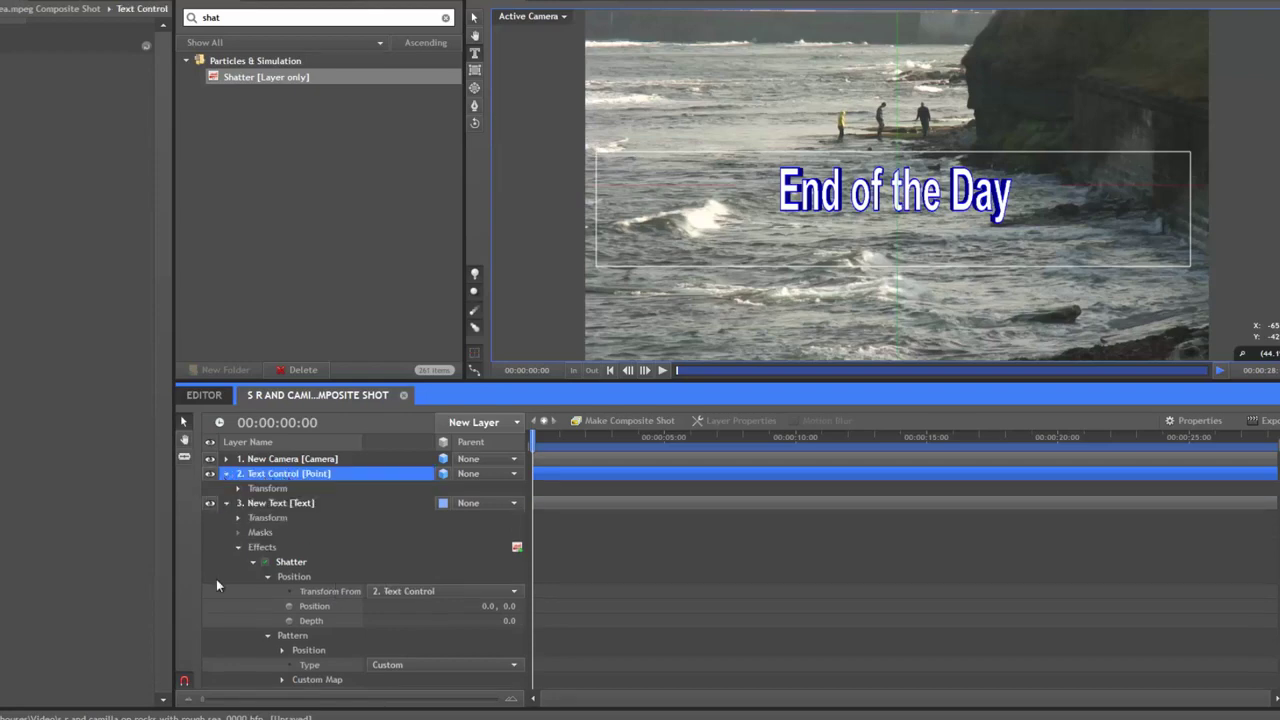
click(238, 488)
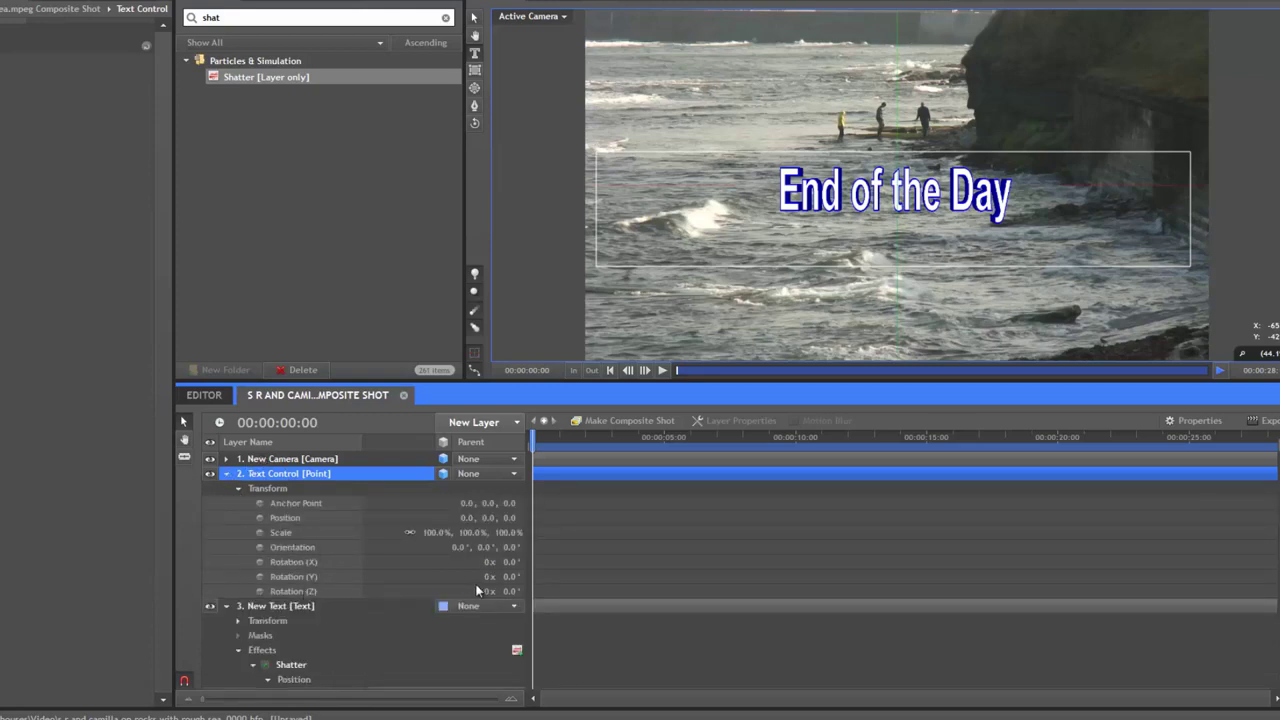
drag(510, 579, 405, 598)
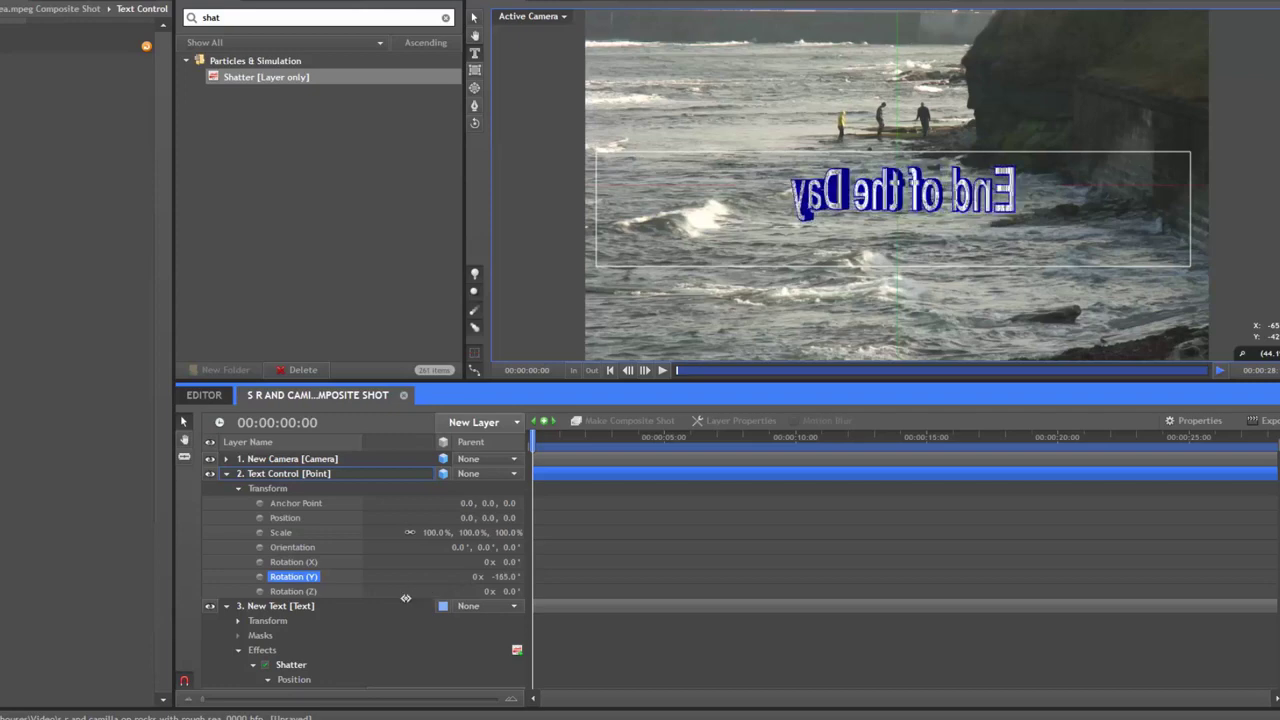
drag(405, 598, 543, 614)
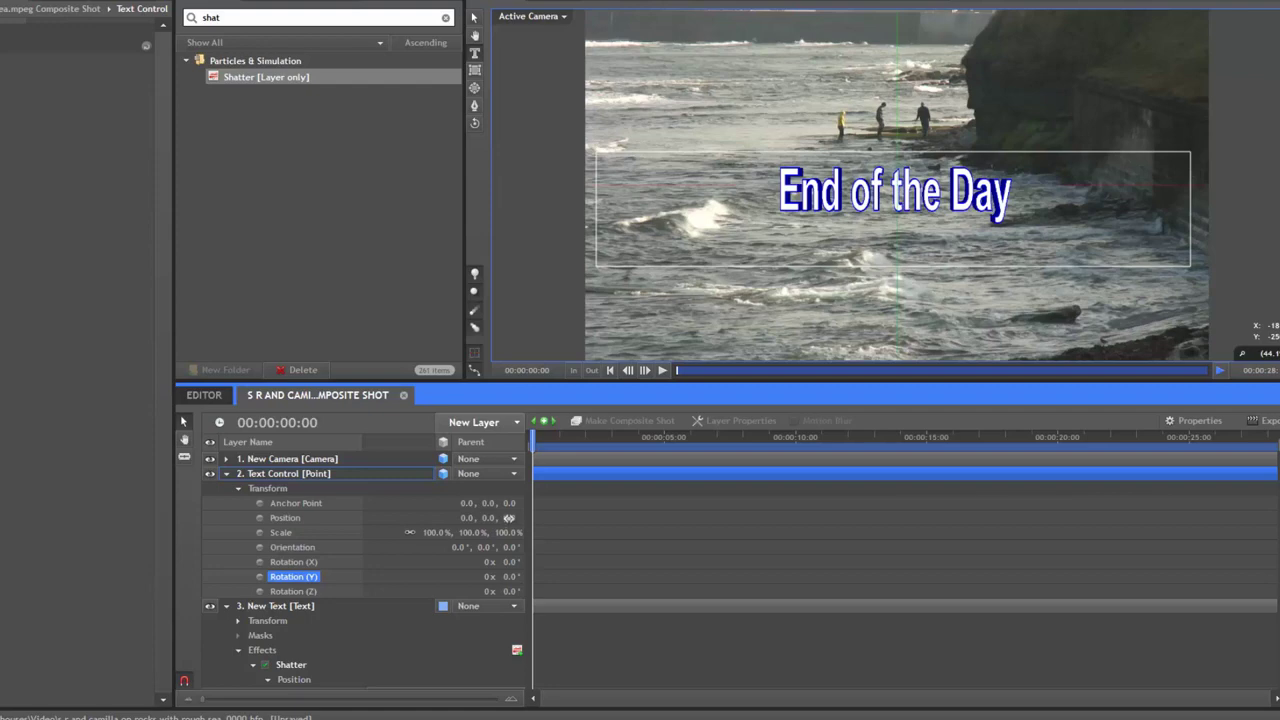
drag(509, 517, 1137, 446)
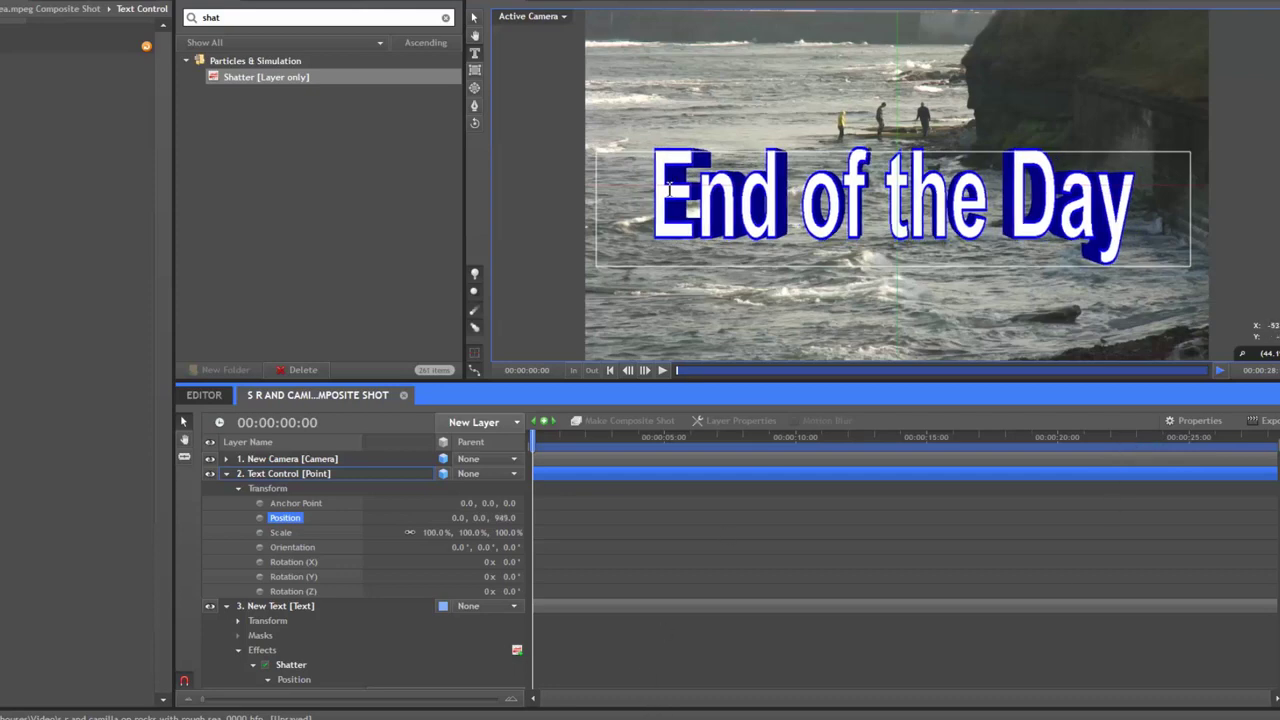
Collapse the Text Control layer and Shatter's Position and Pattern settings, and expand Shatter's Appearance settings.
click(229, 474)
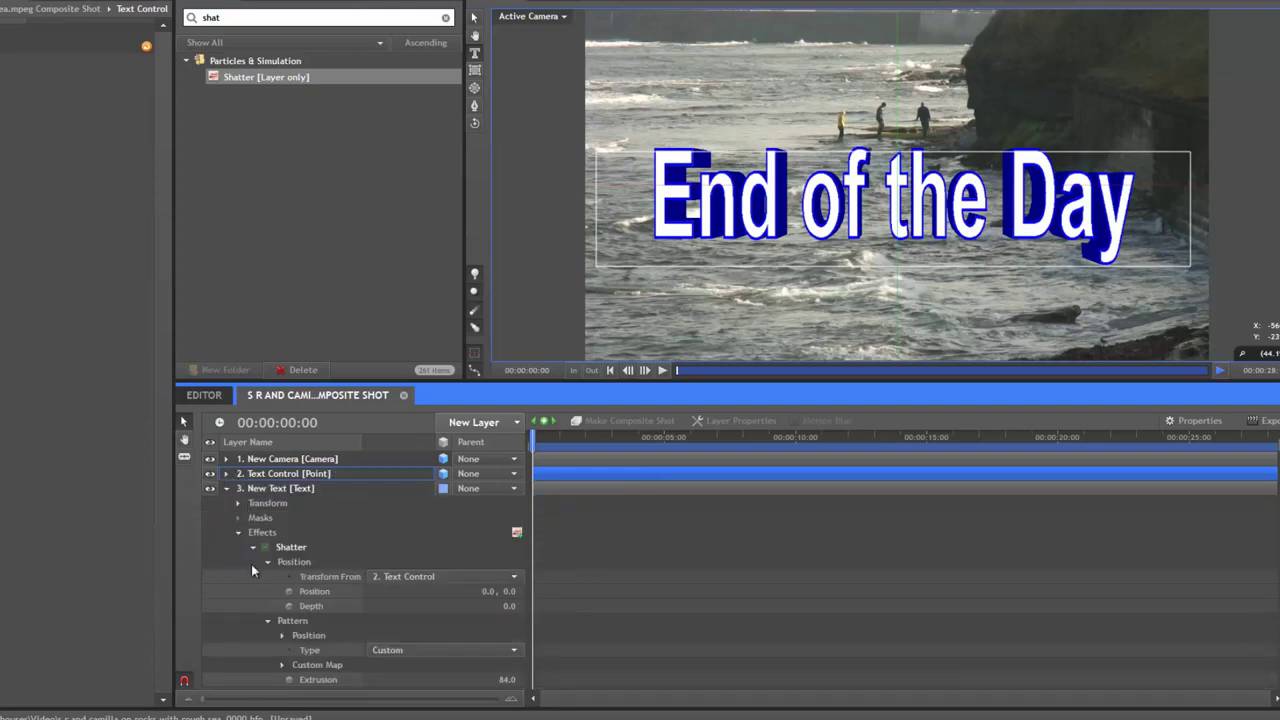
scroll(305, 550, down, 1)
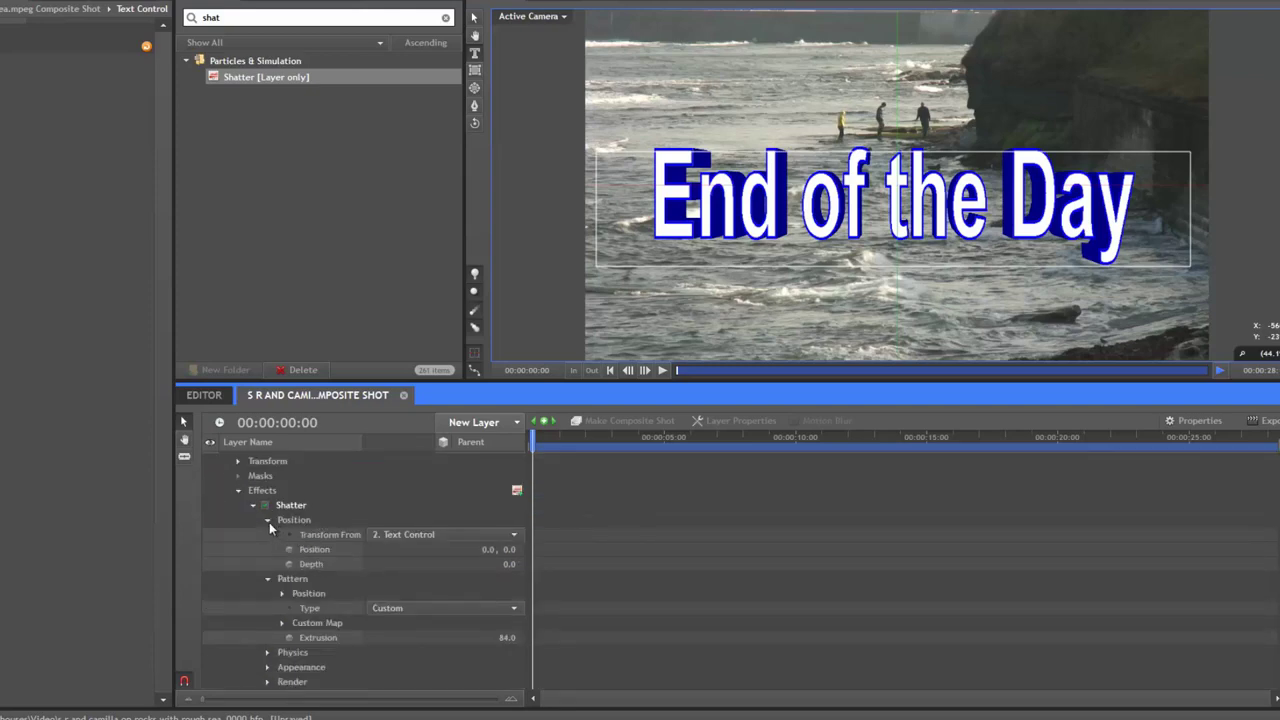
click(268, 520)
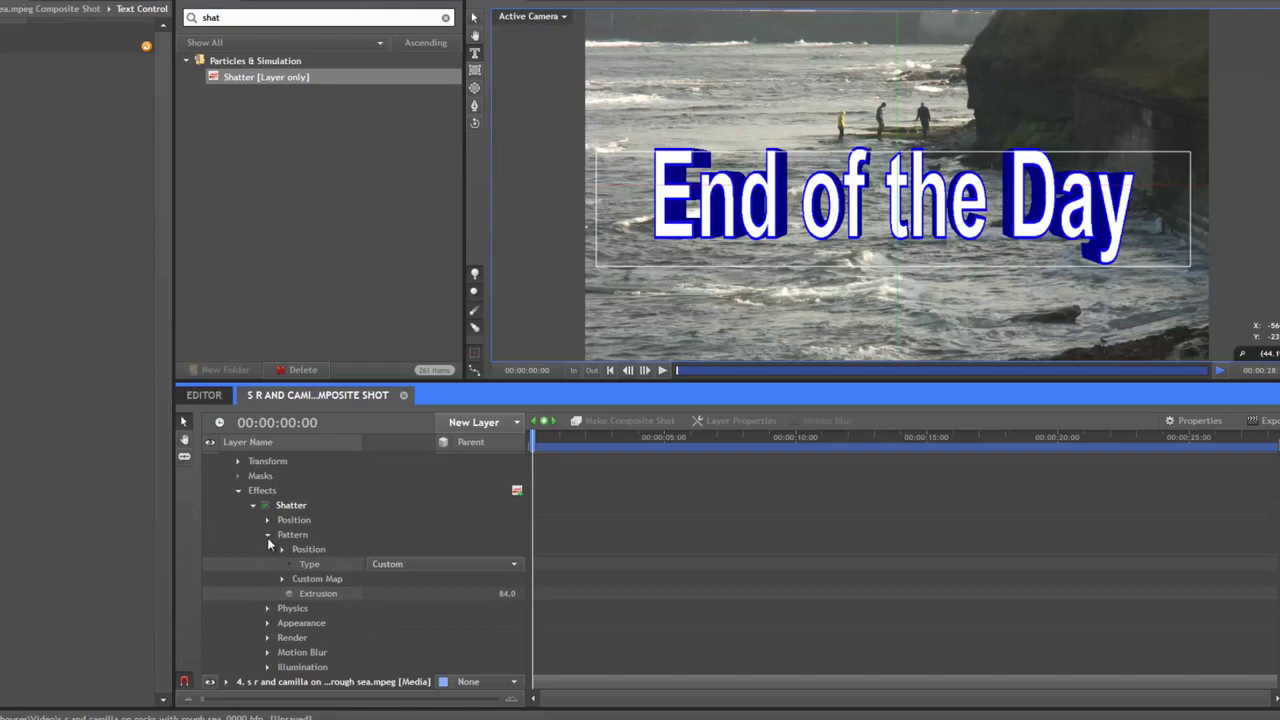
click(268, 536)
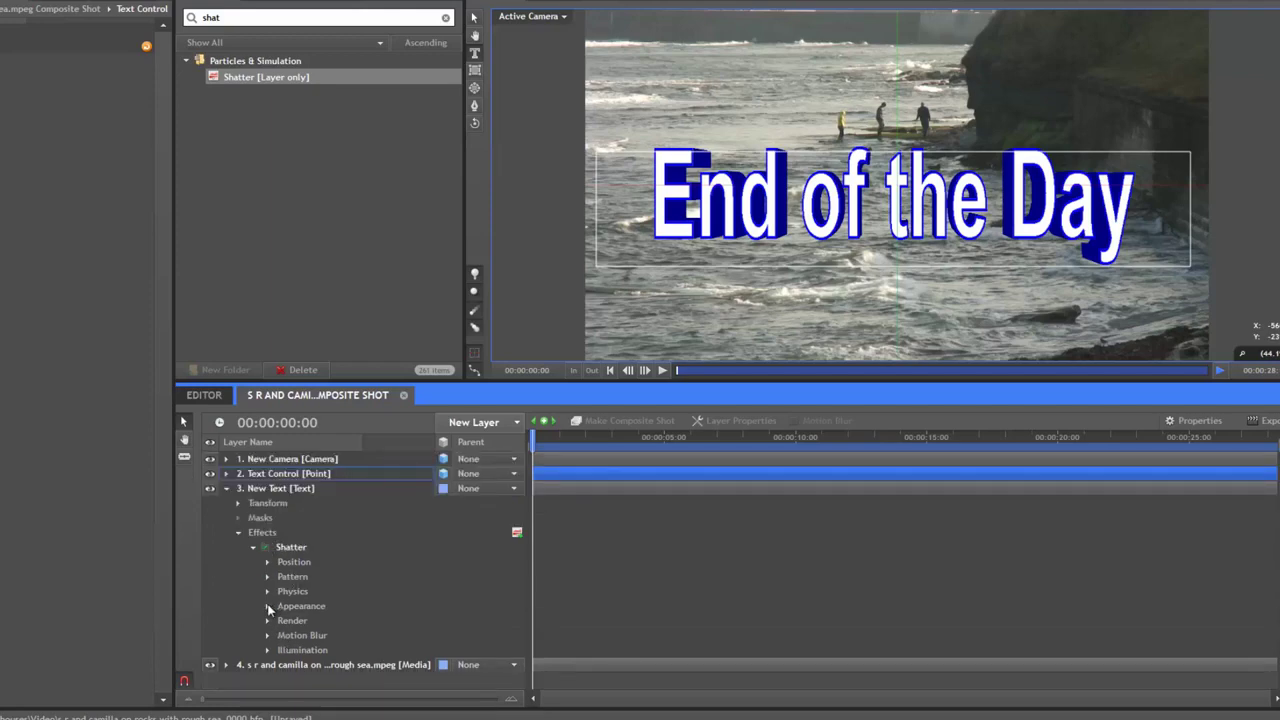
click(268, 607)
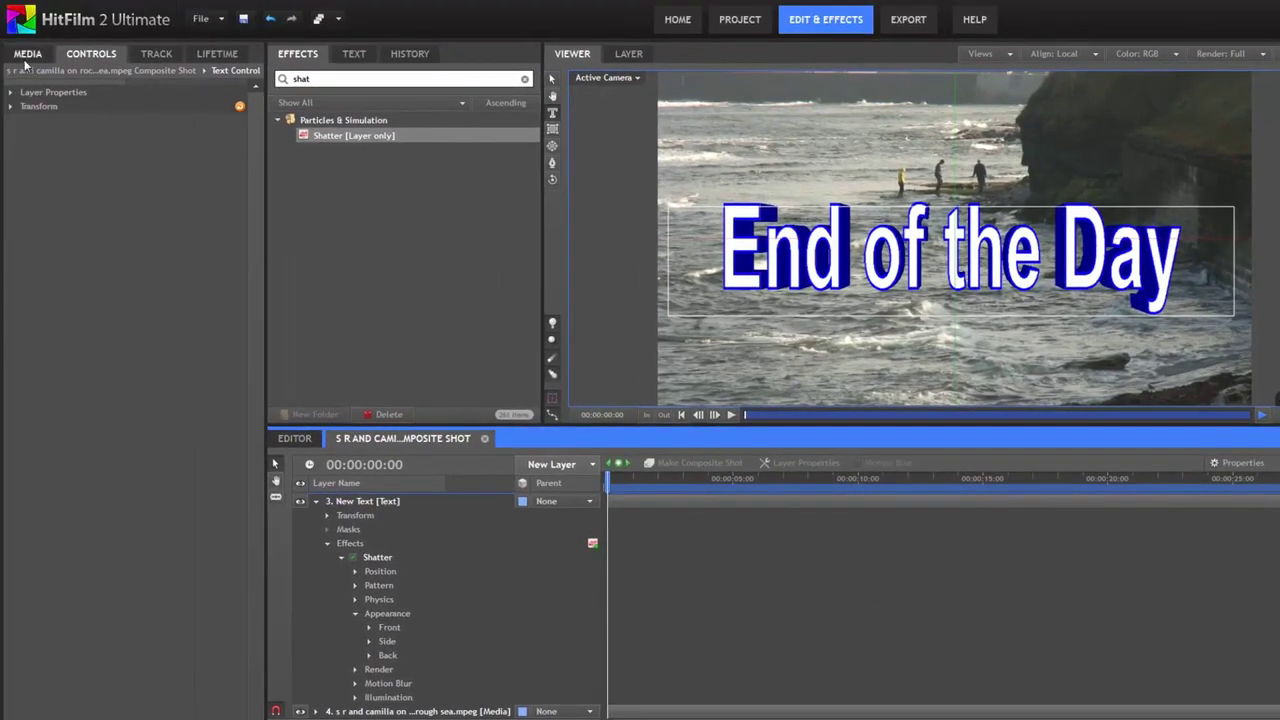
Import Photo159.jpg from the Pics folder and place it as a hidden layer directly above the New Text layer.
click(27, 55)
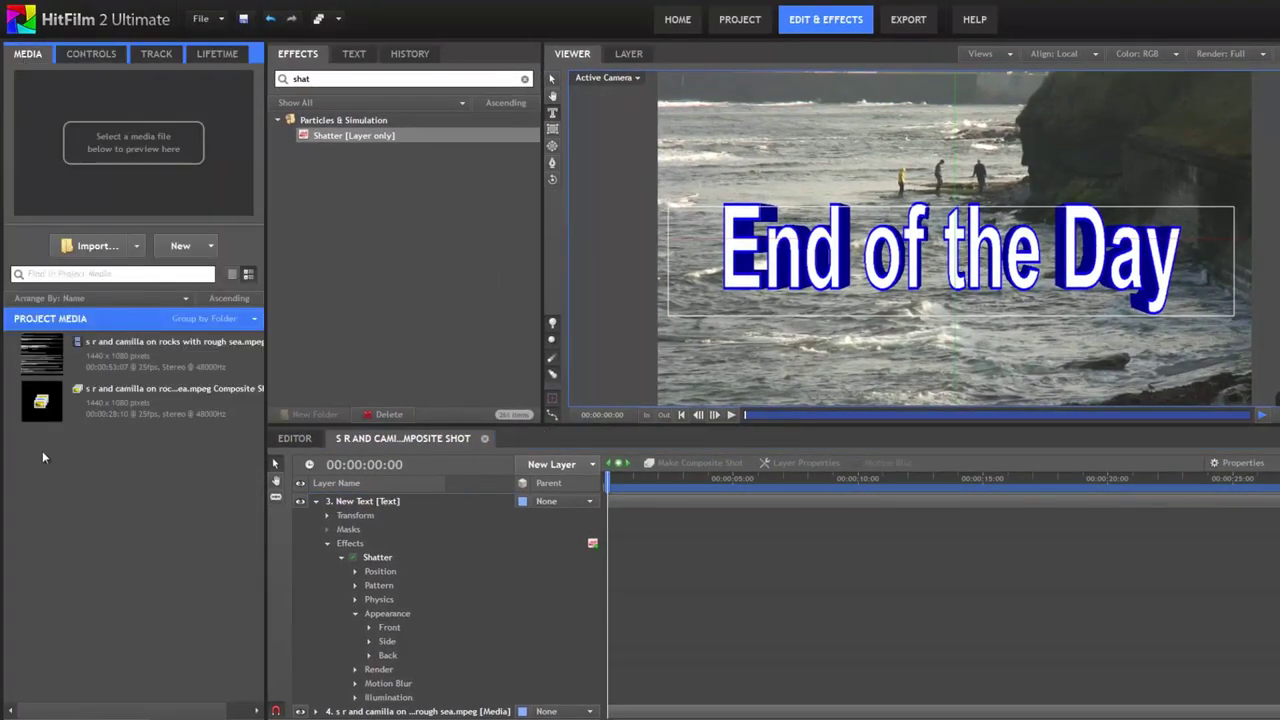
double_click(45, 527)
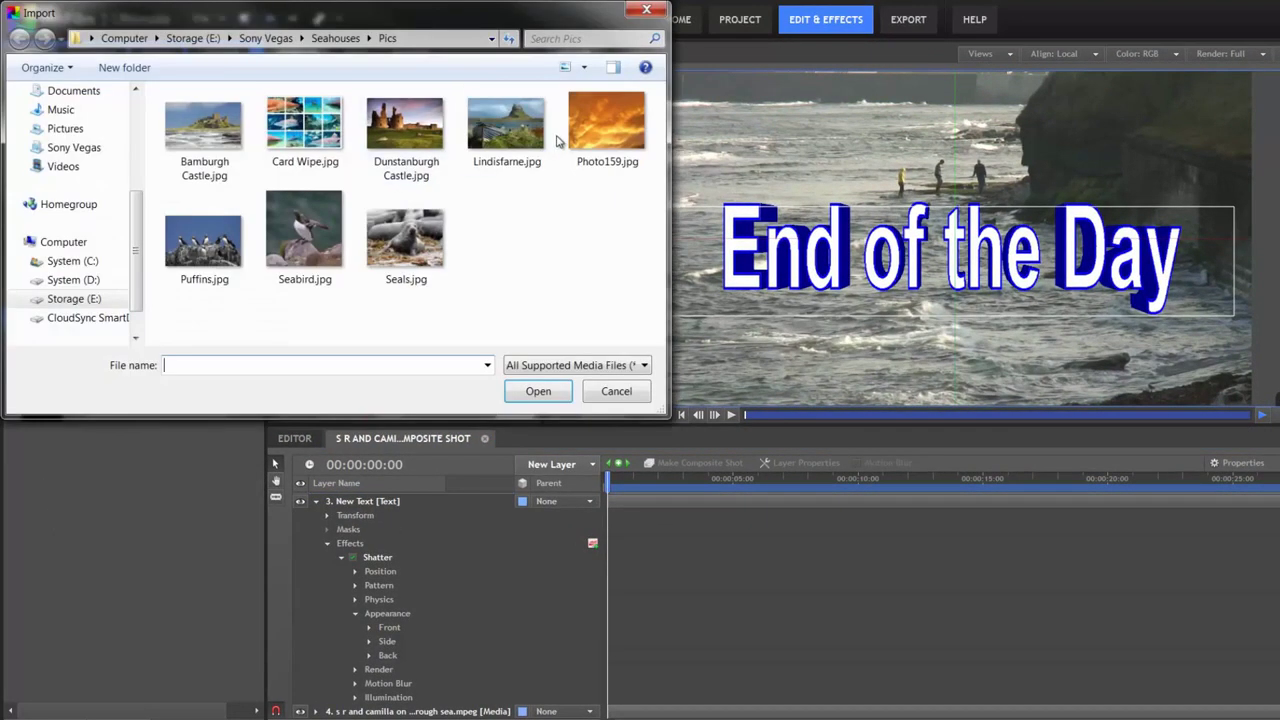
double_click(616, 135)
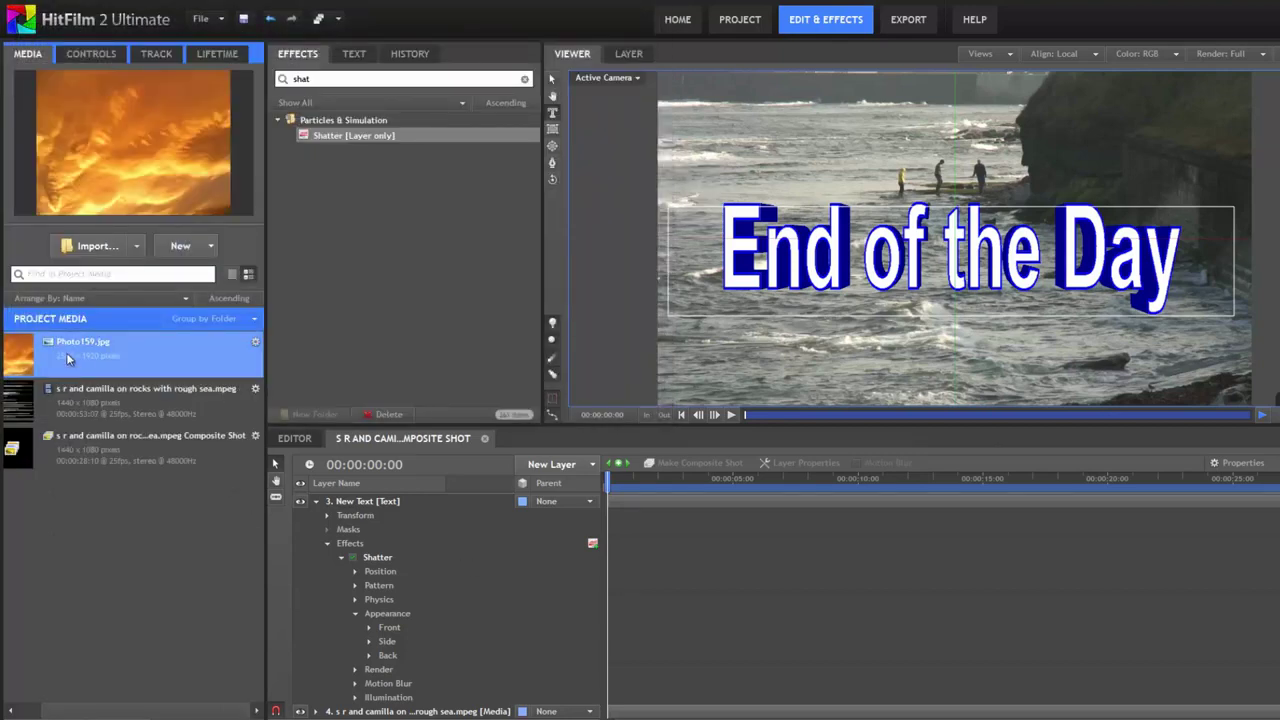
drag(66, 352, 367, 493)
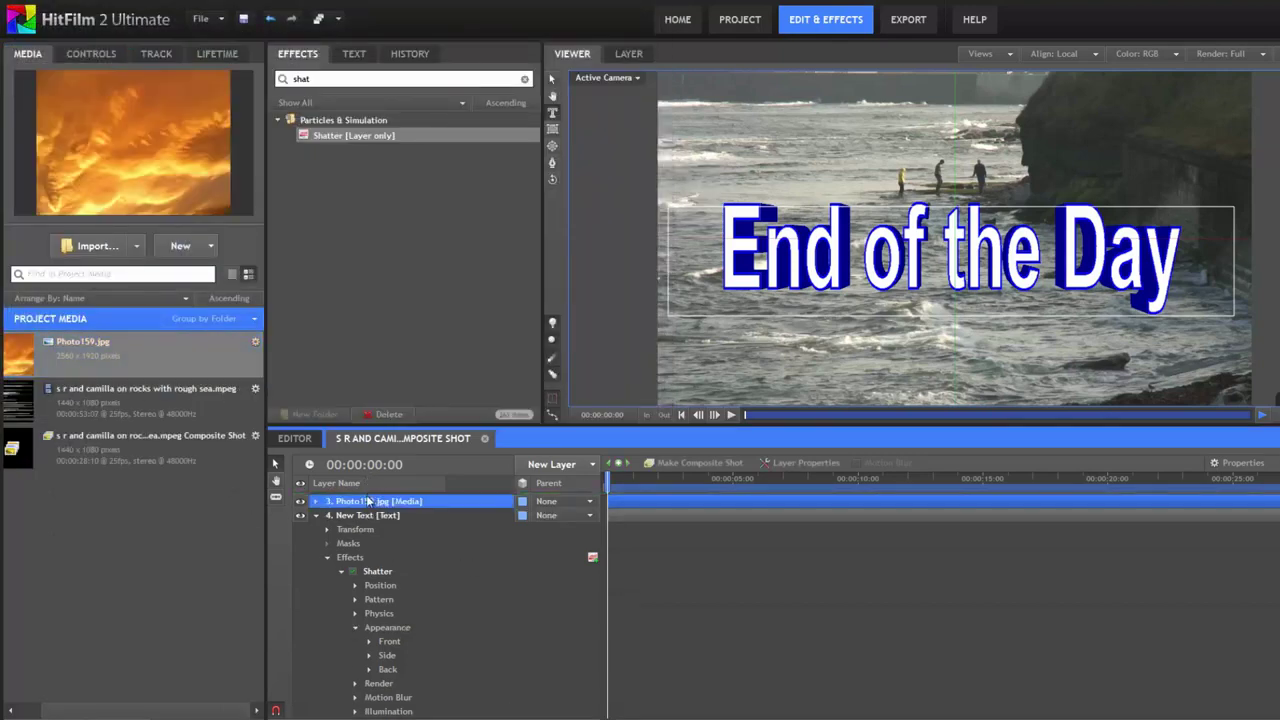
click(301, 501)
Use the Photo159.jpg layer as the texture for the front of the Shatter lettering and collapse the New Text layer.
click(370, 644)
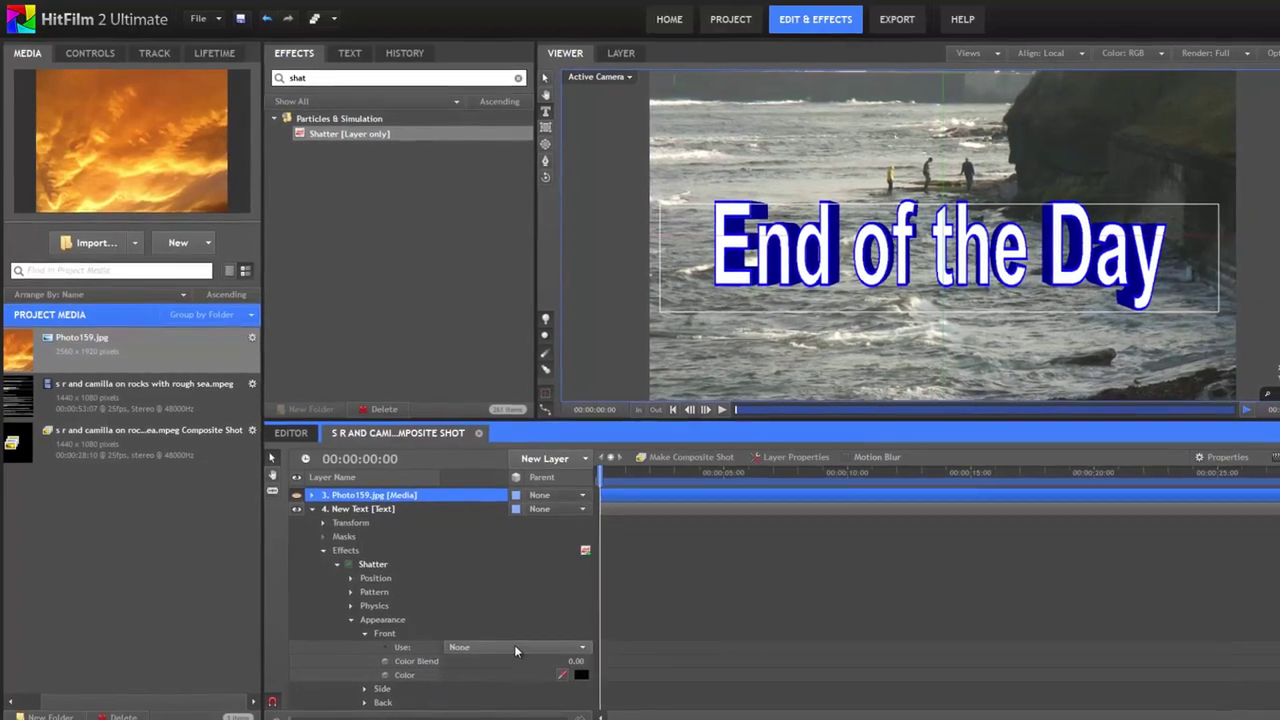
click(518, 656)
click(502, 700)
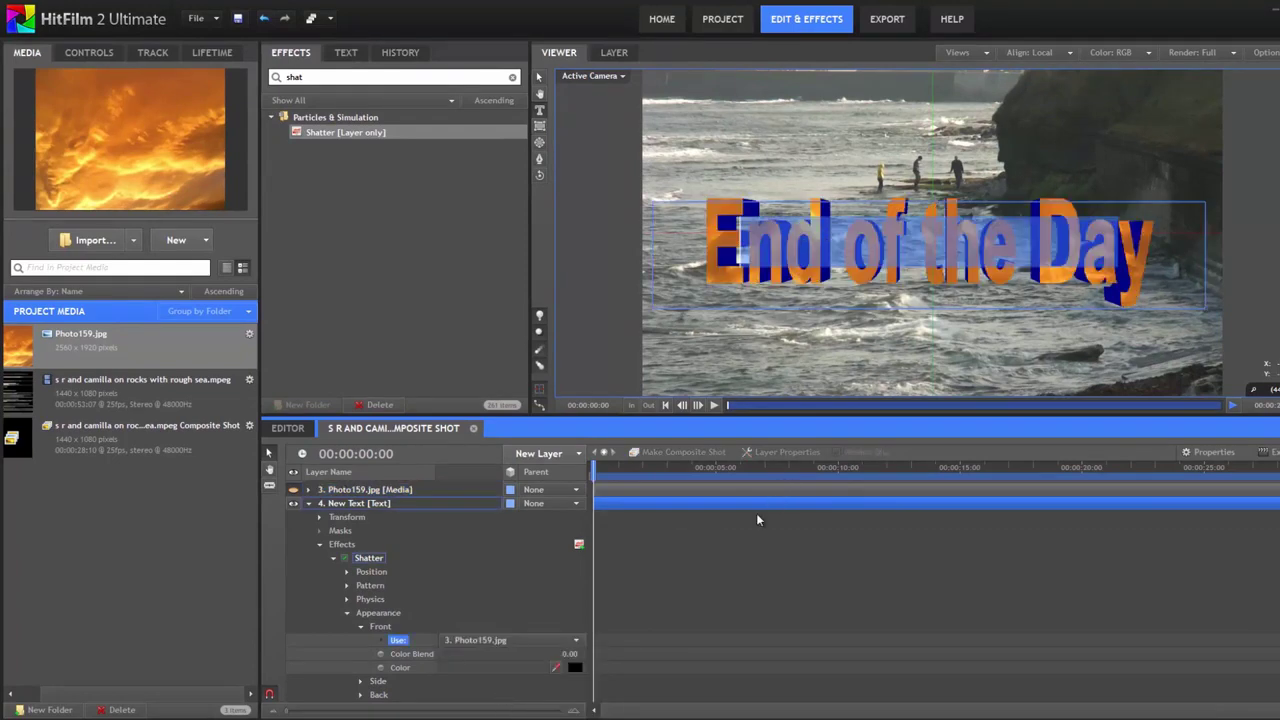
click(308, 503)
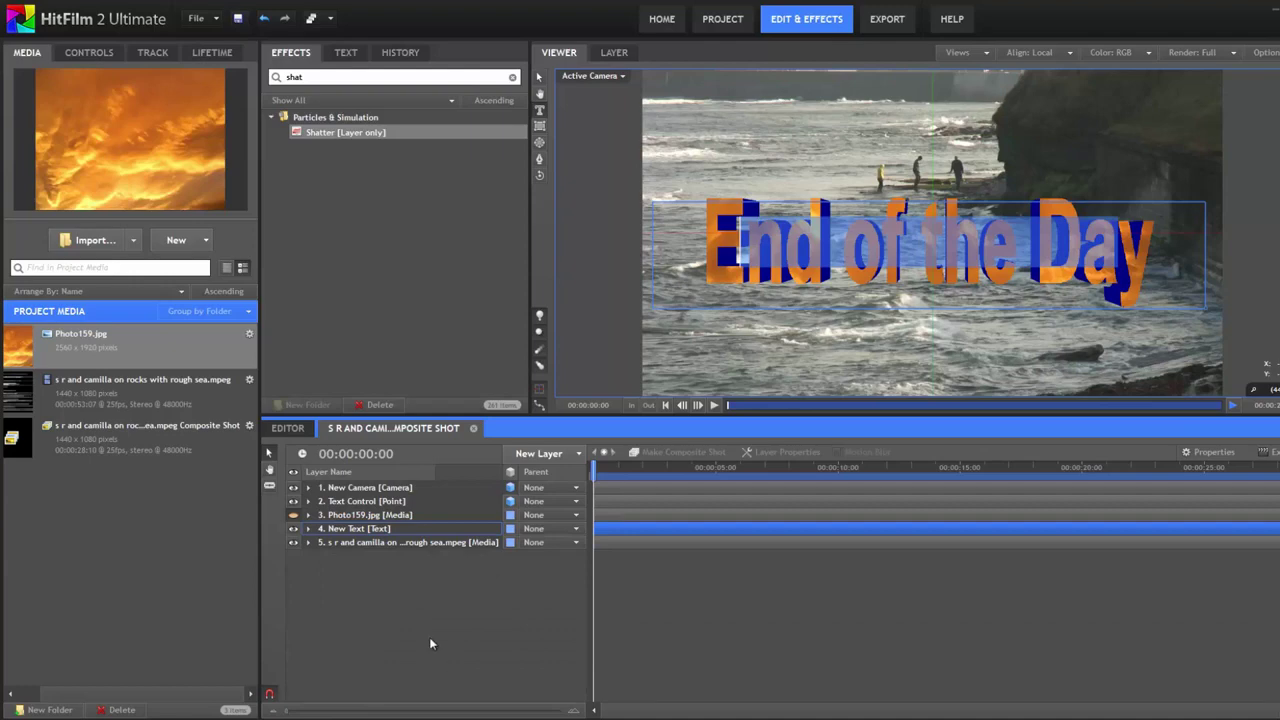
Create a new plane named Side Texture with the default 1440 x 1080 size and black colour.
click(545, 457)
click(552, 483)
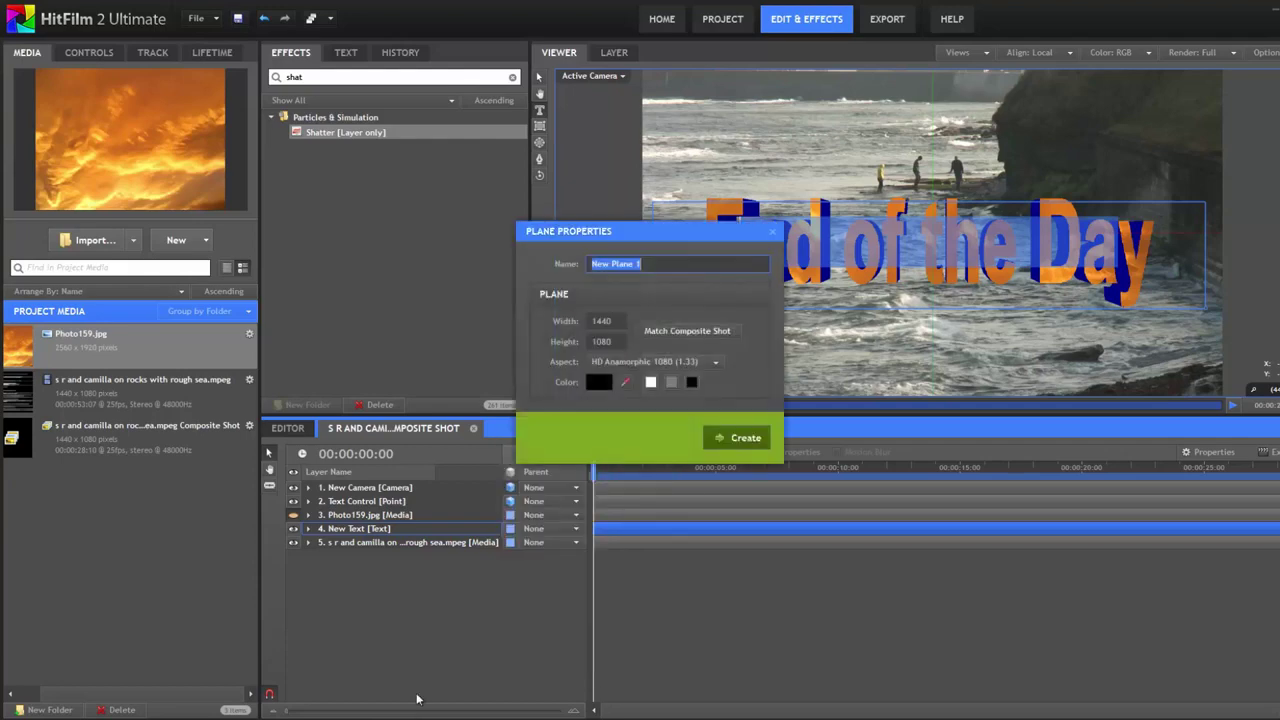
text(Side Texture)
key(Return)
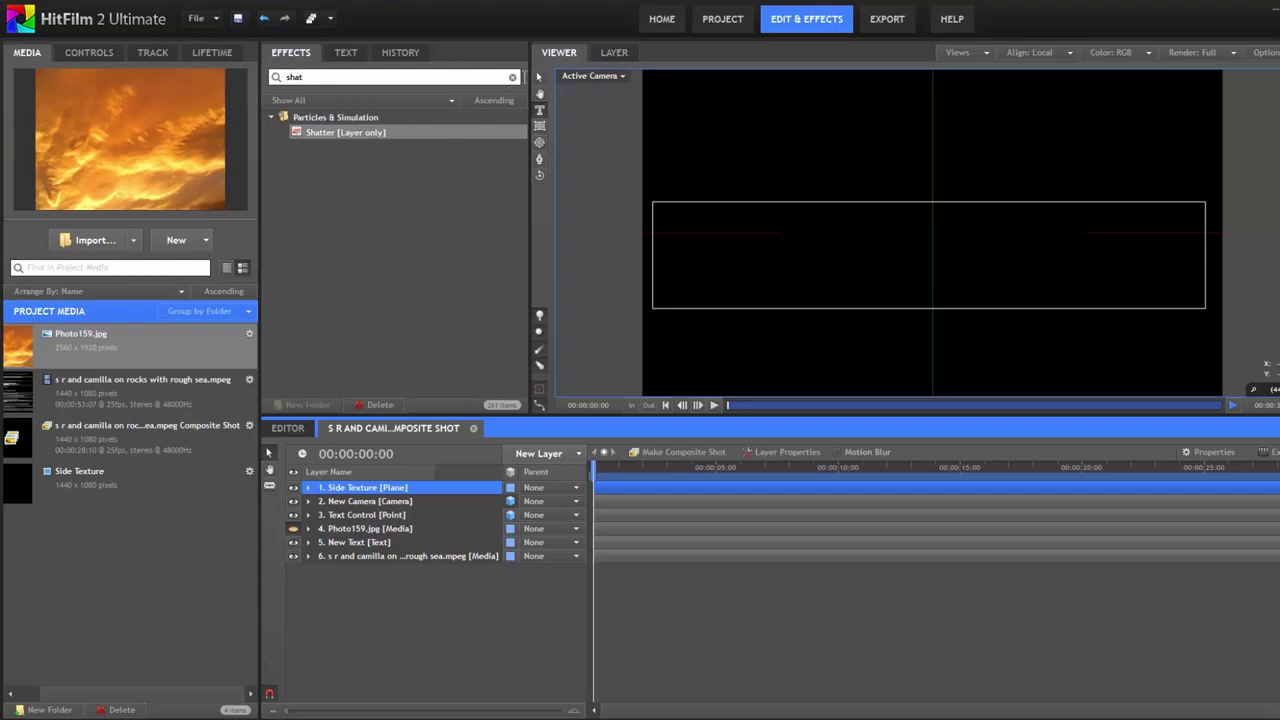
Find the Fractal Noise effect by searching for "fra", apply it to the Side Texture plane and expand its settings.
click(513, 77)
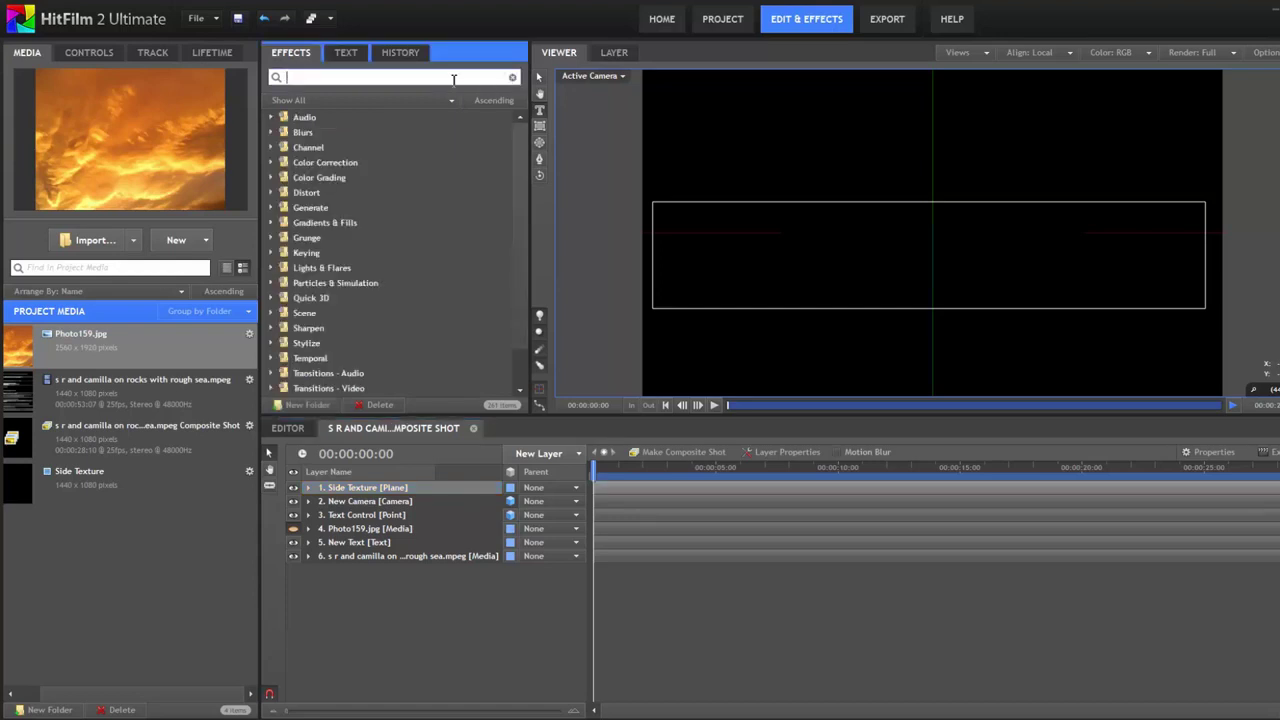
text(fra)
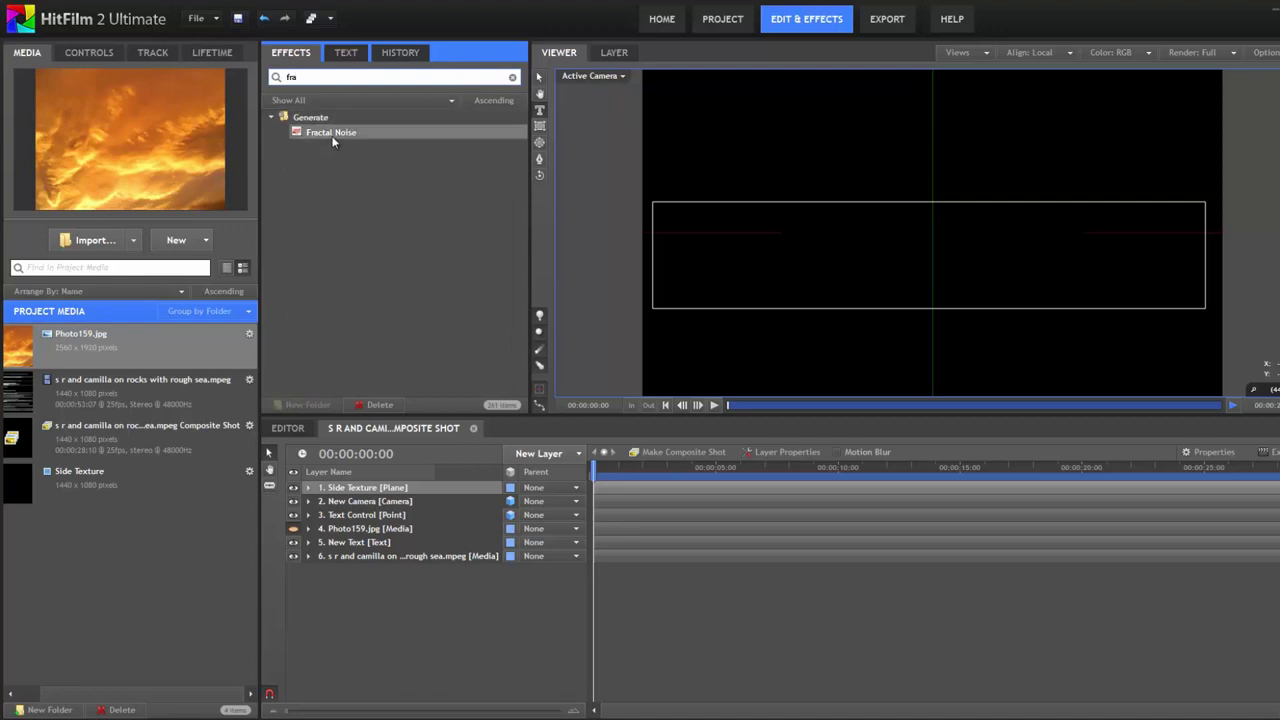
drag(331, 135, 355, 490)
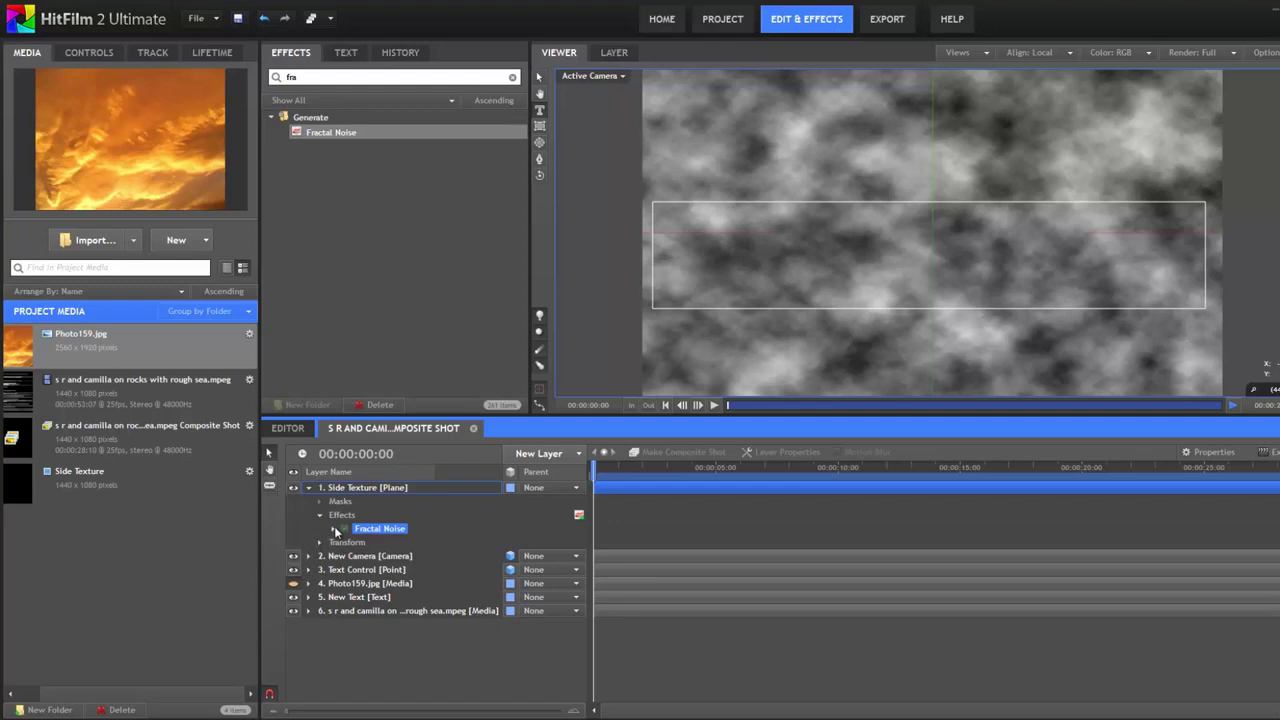
click(335, 528)
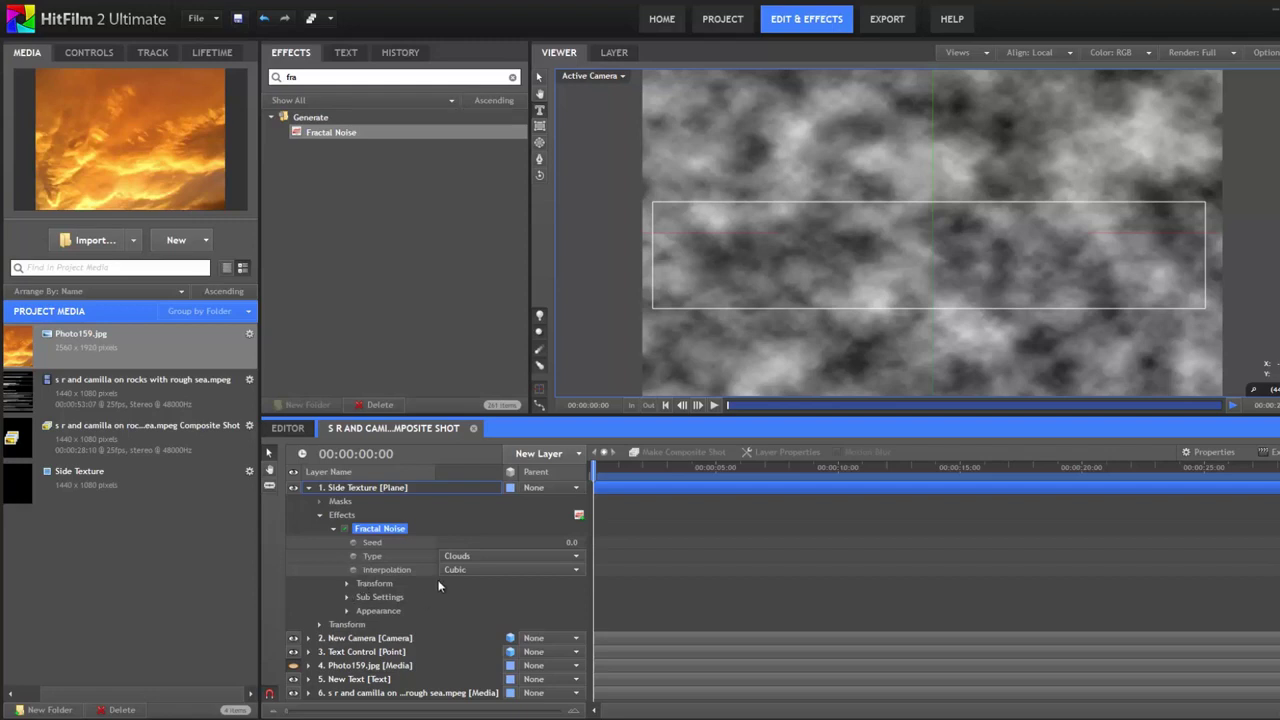
Try the Whisp type for the Side Texture plane's Fractal Noise, restore Clouds and collapse the effect settings.
click(481, 555)
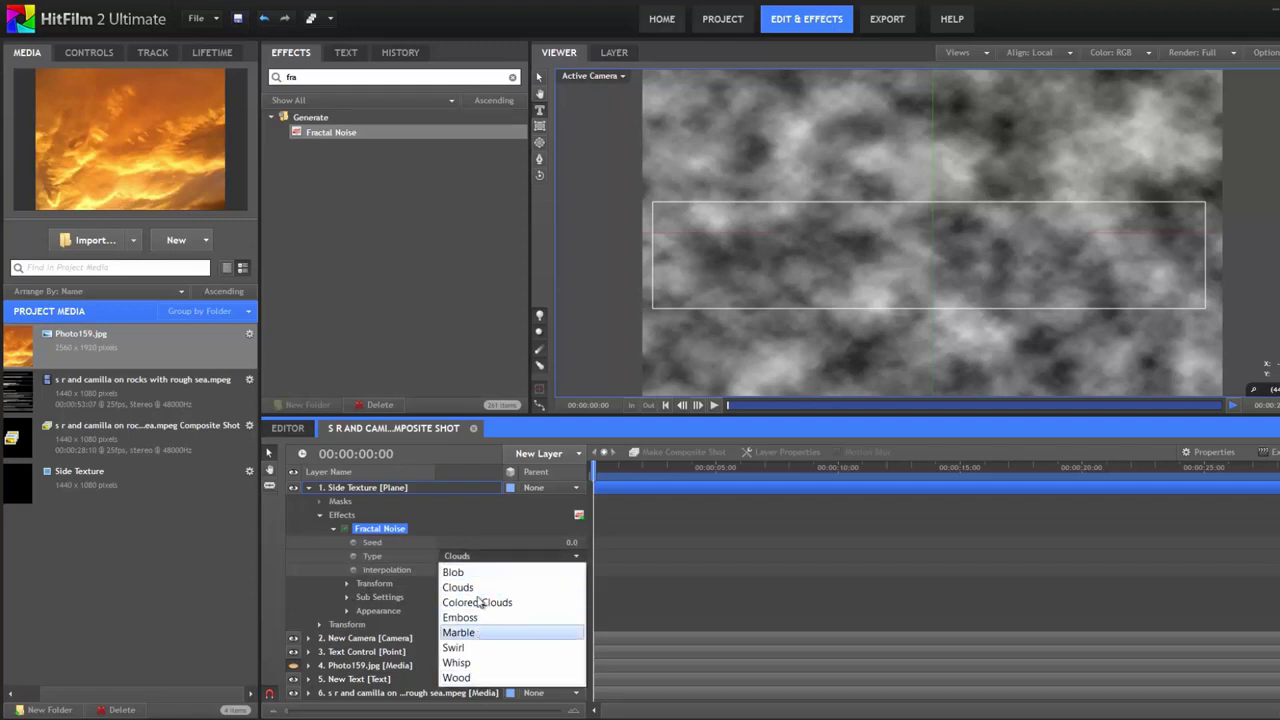
click(474, 662)
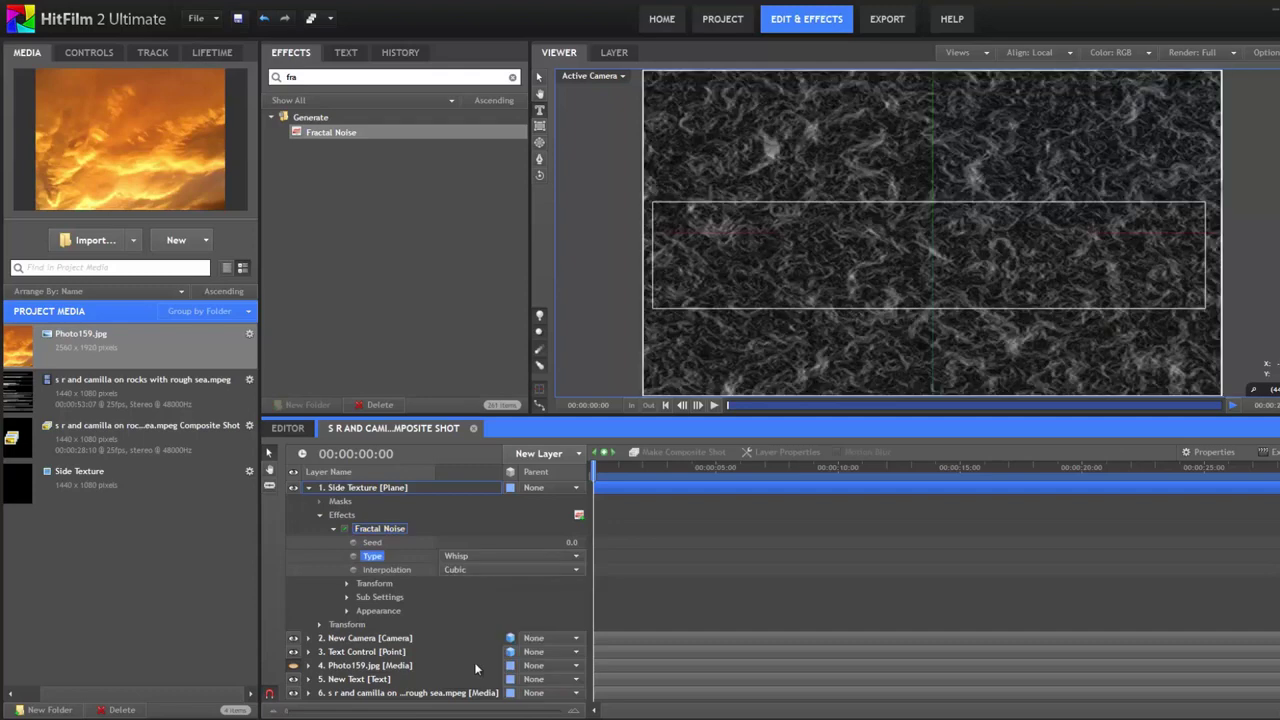
click(466, 557)
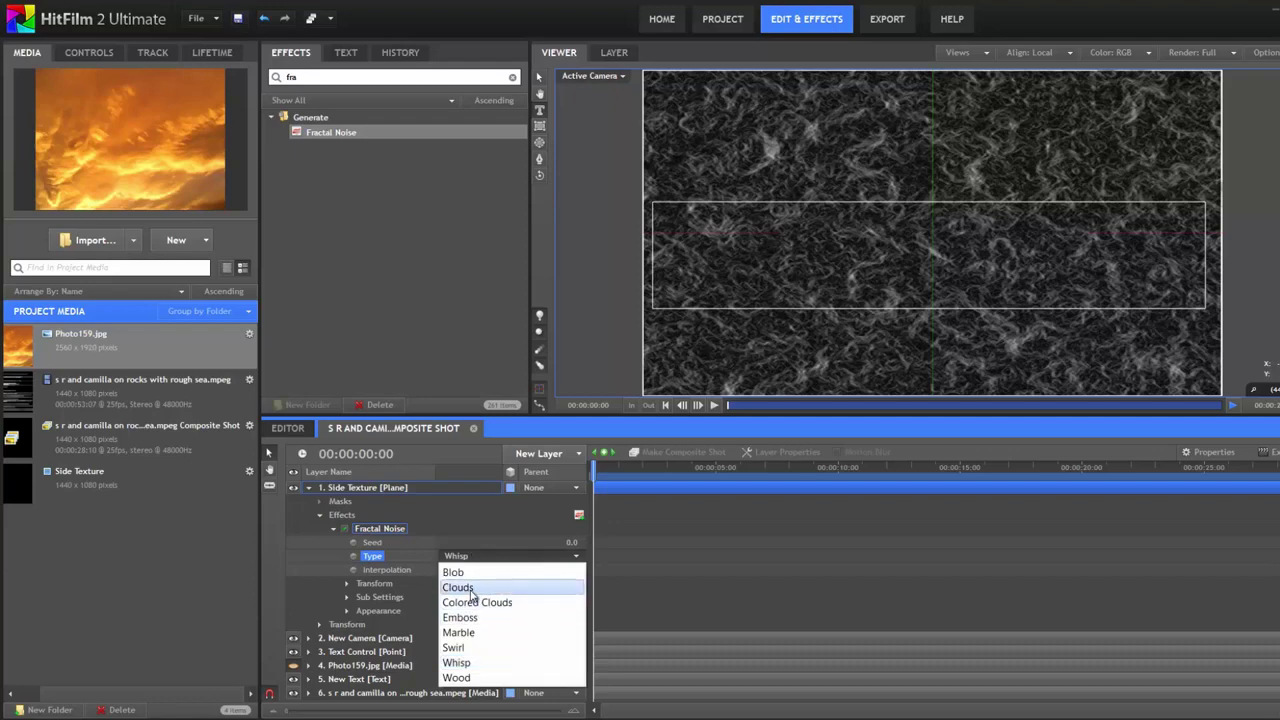
click(471, 590)
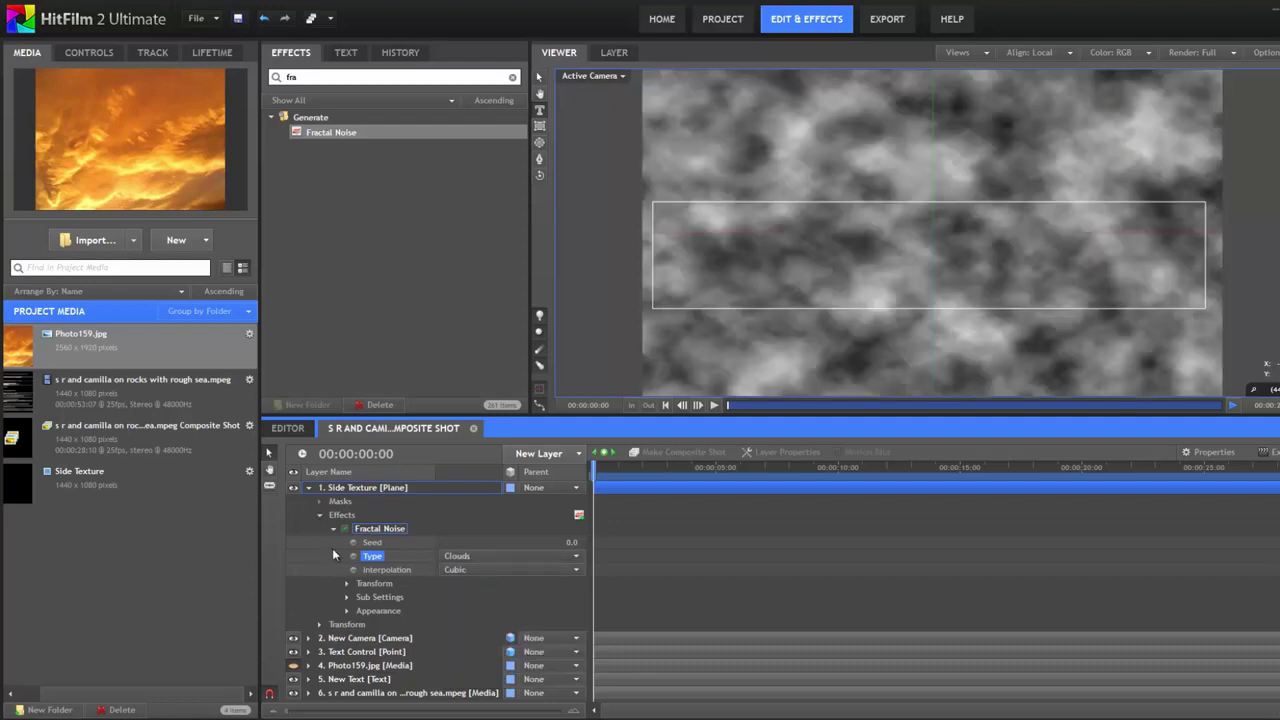
click(333, 528)
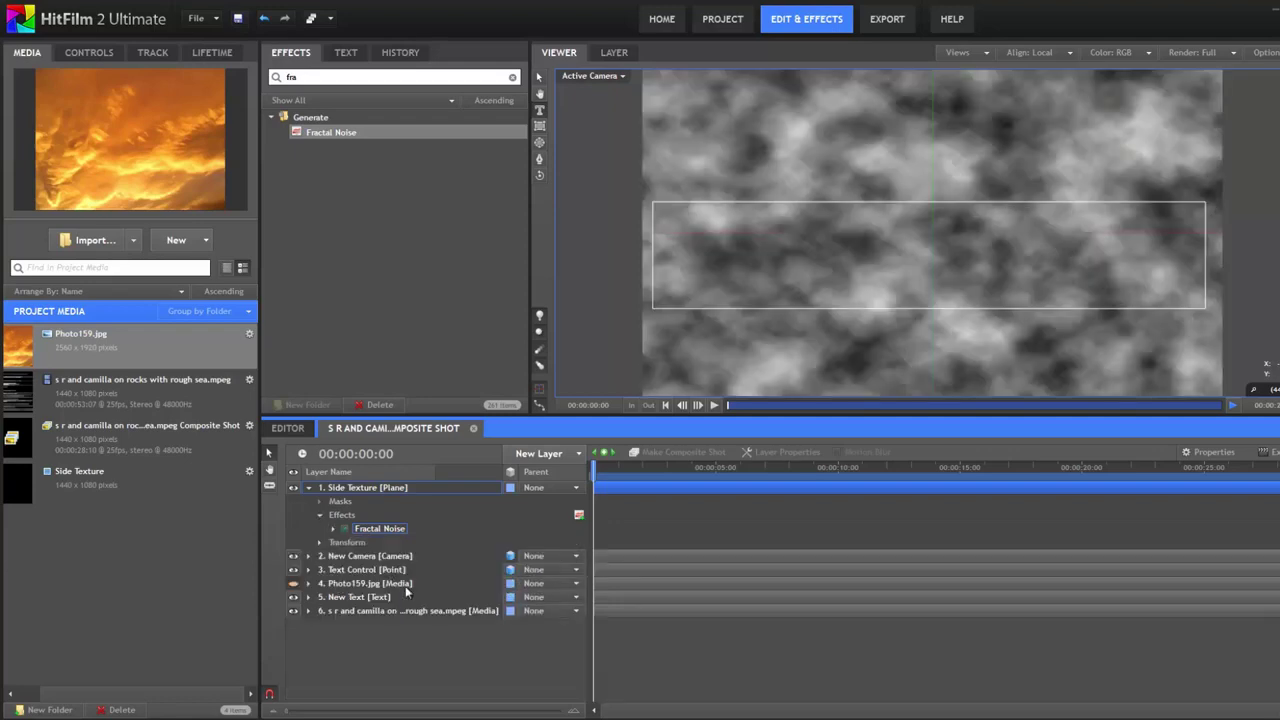
Clear the effects search, apply Color Correction Wheels to the Side Texture plane and check the effect's Master Controls.
click(511, 77)
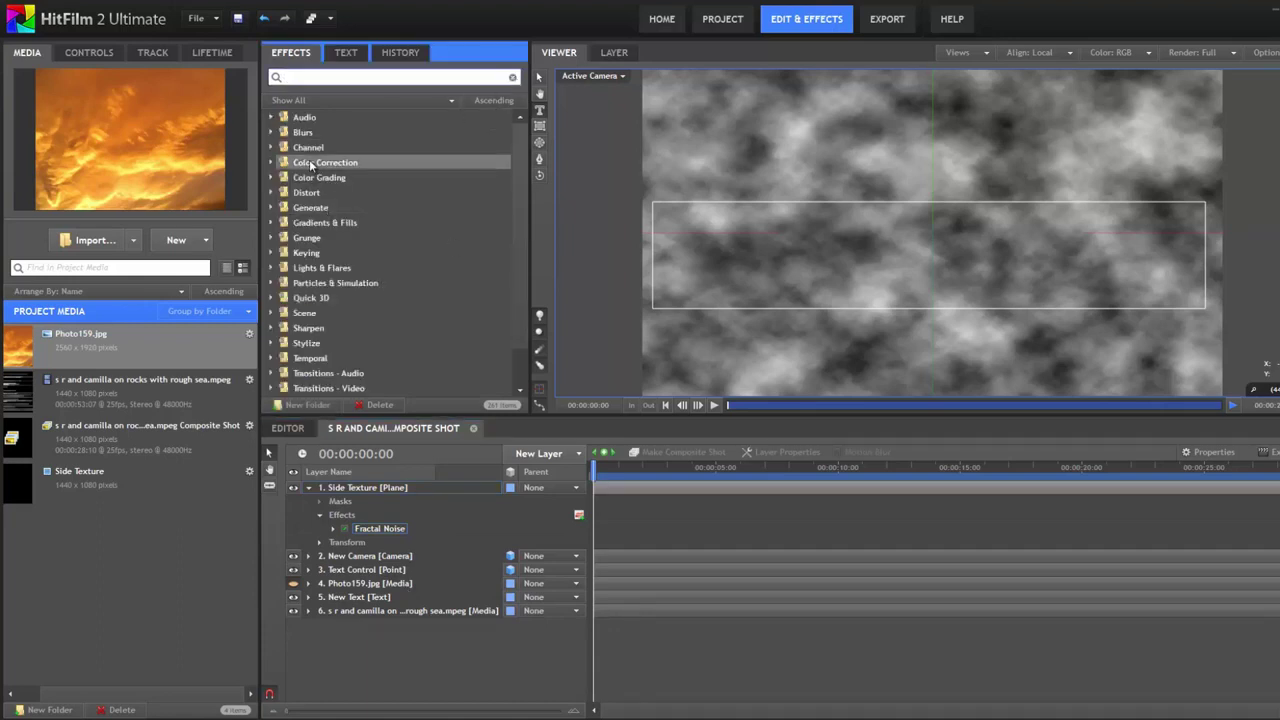
click(271, 162)
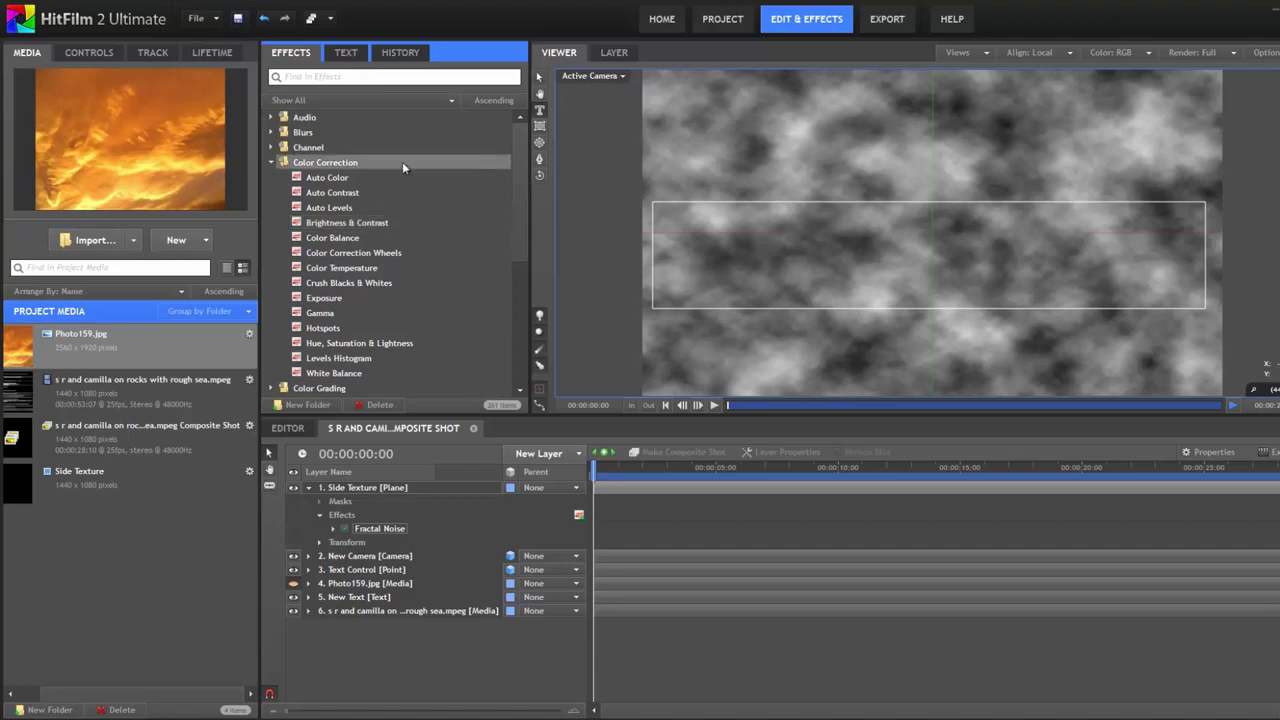
click(393, 256)
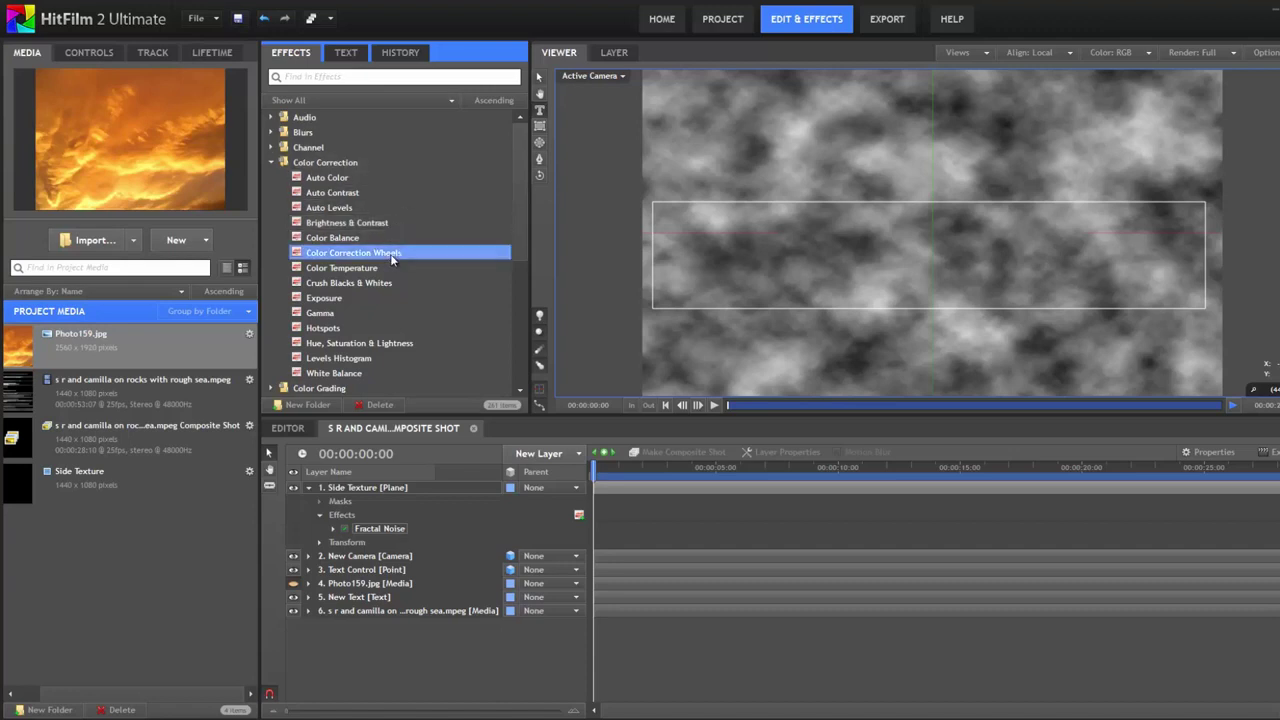
drag(393, 256, 389, 487)
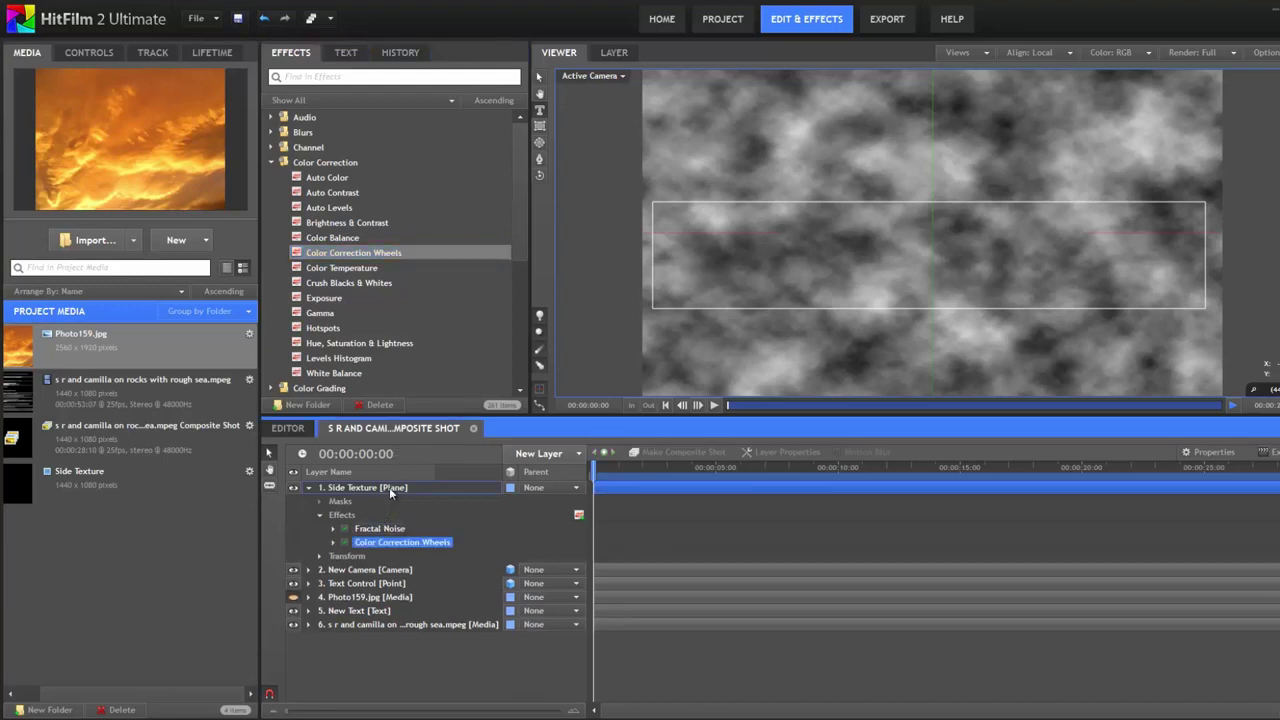
click(333, 543)
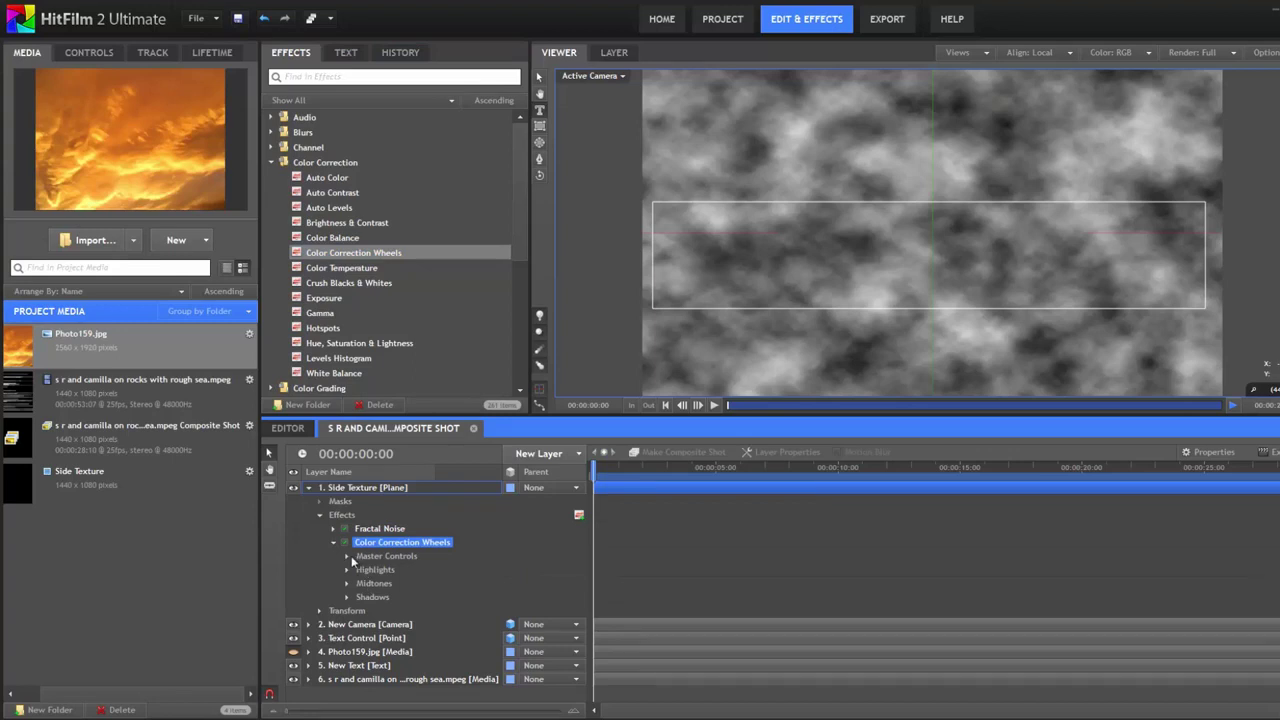
click(347, 556)
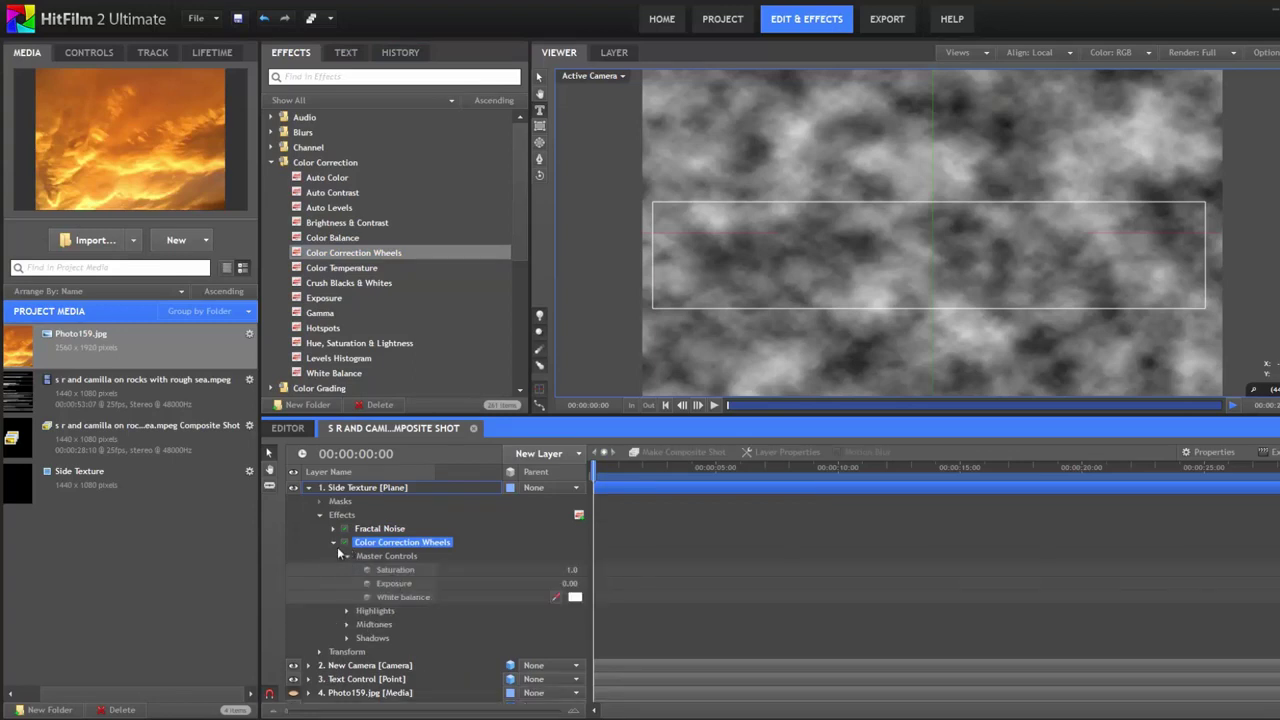
click(372, 487)
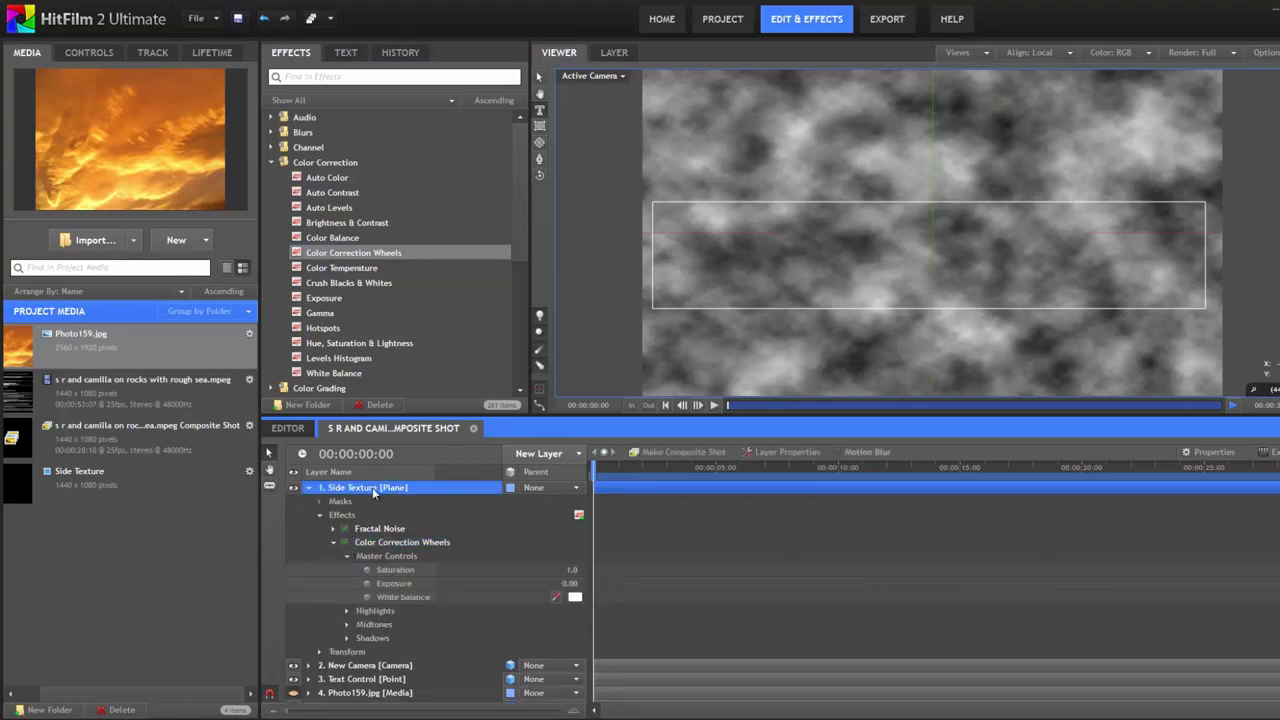
click(333, 543)
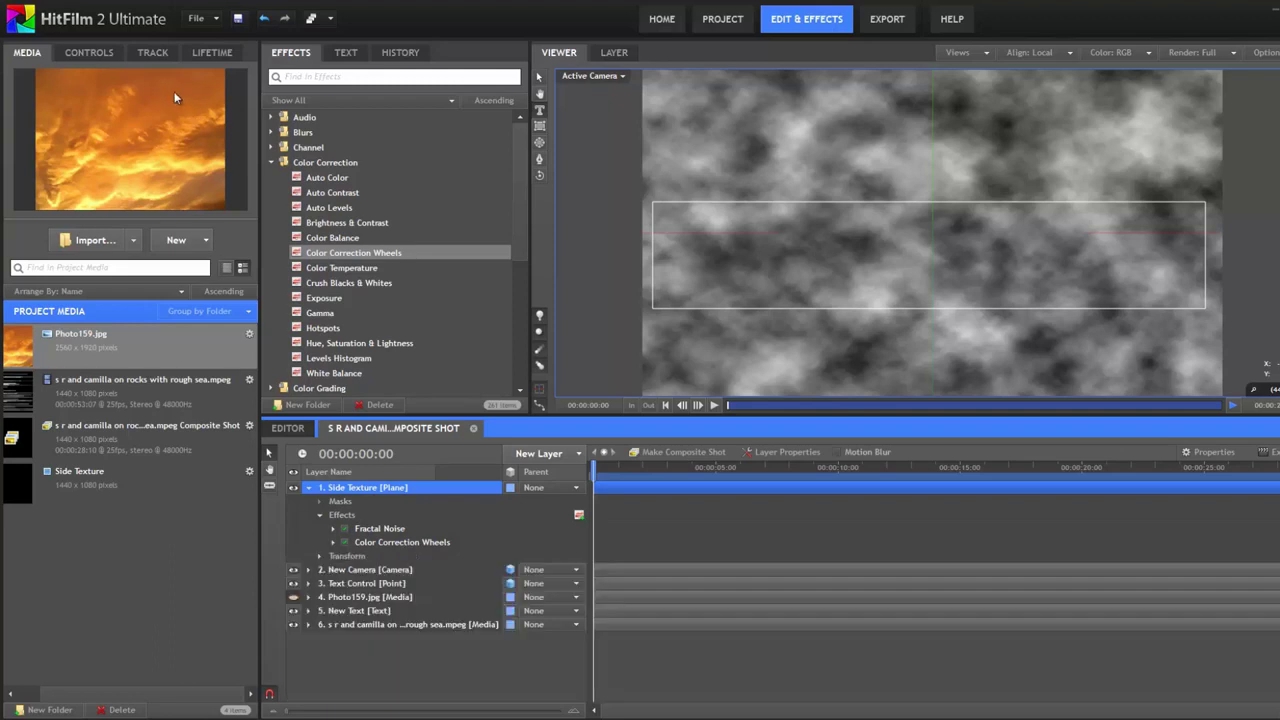
Tint the Side Texture plane's highlights purple, midtones green at 0.50 saturation and shadows blue at 0.82 saturation using the colour wheels.
click(94, 57)
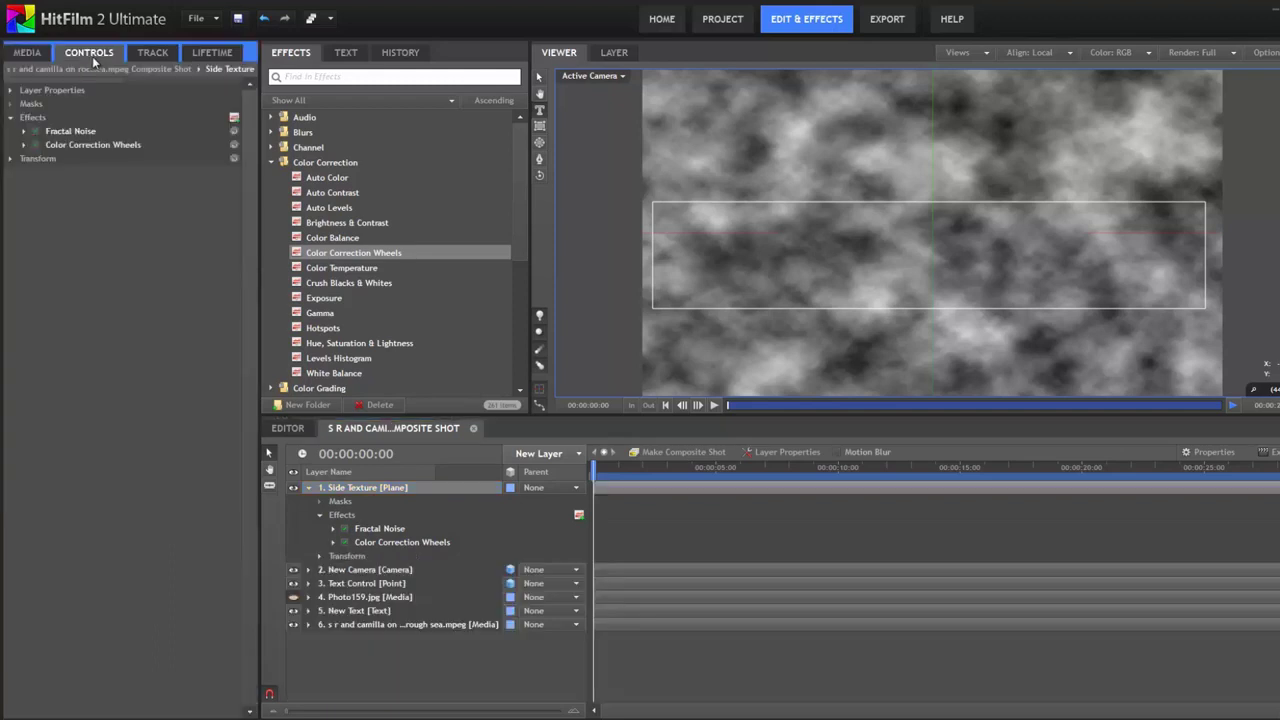
click(24, 145)
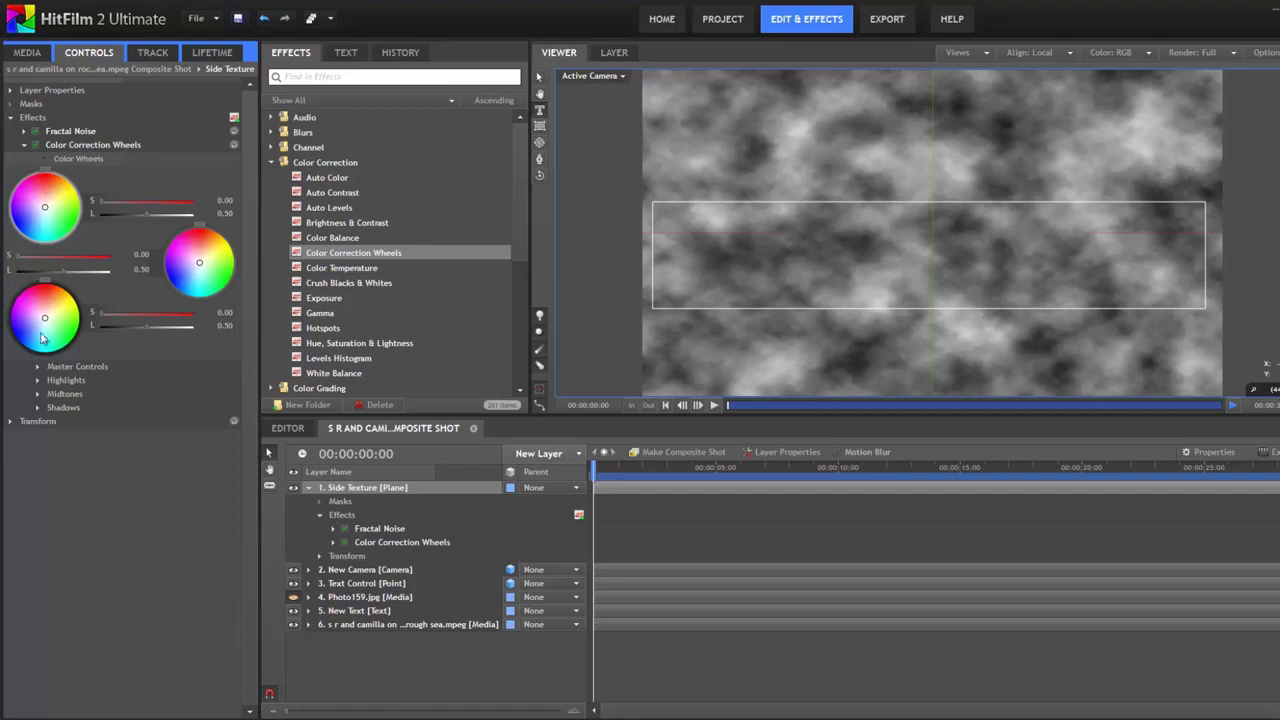
drag(45, 210, 32, 190)
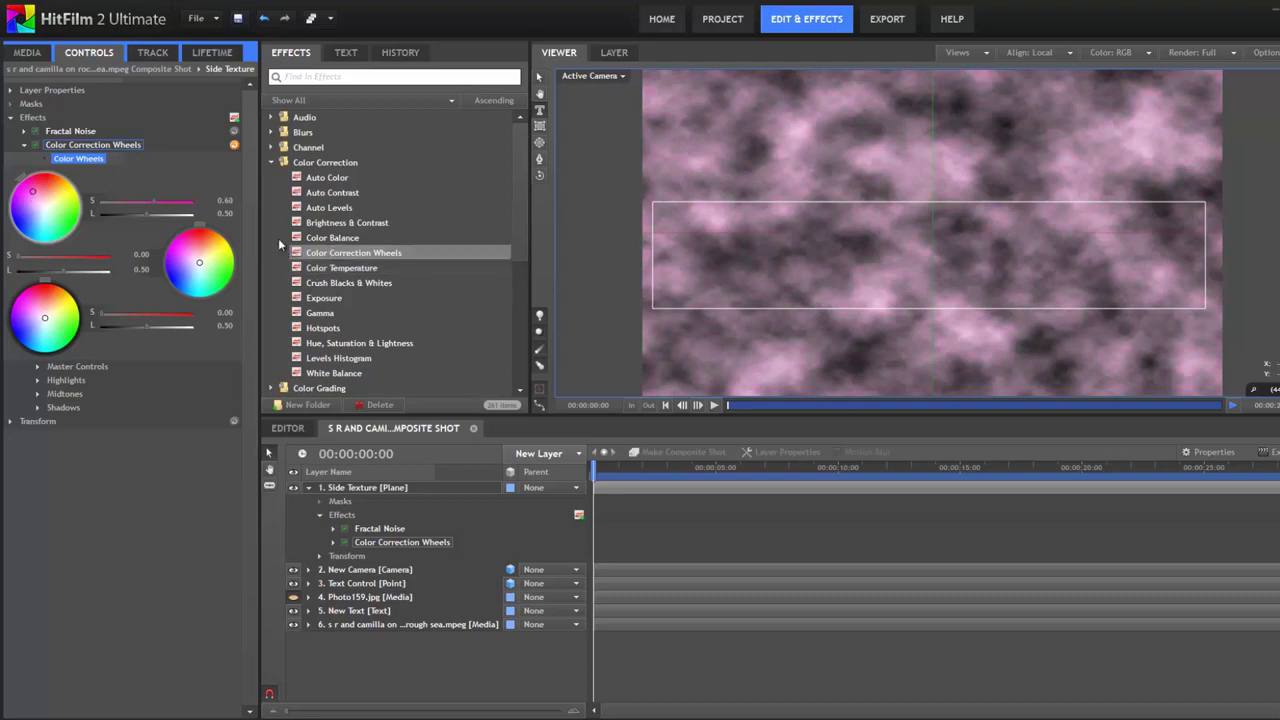
drag(200, 263, 215, 280)
drag(45, 318, 26, 346)
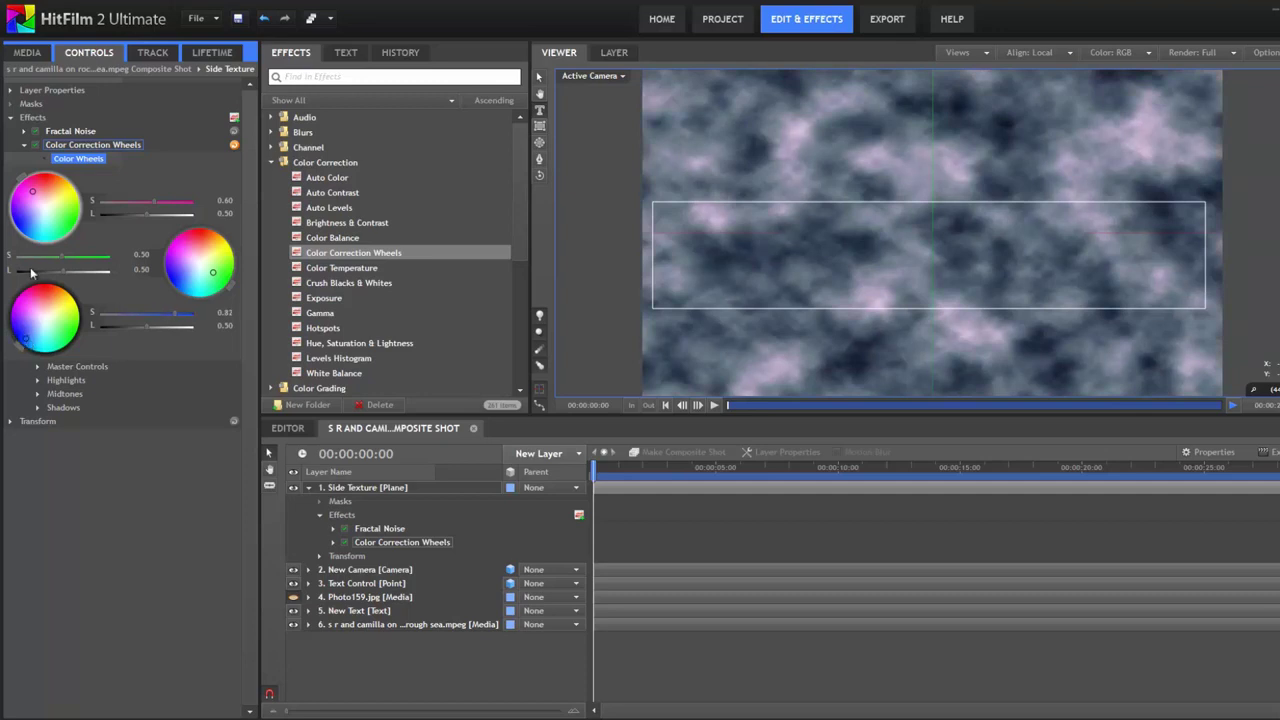
mouse_move(33, 191)
mouse_down()
mouse_move(64, 202)
mouse_move(10, 198)
mouse_move(26, 206)
mouse_up()
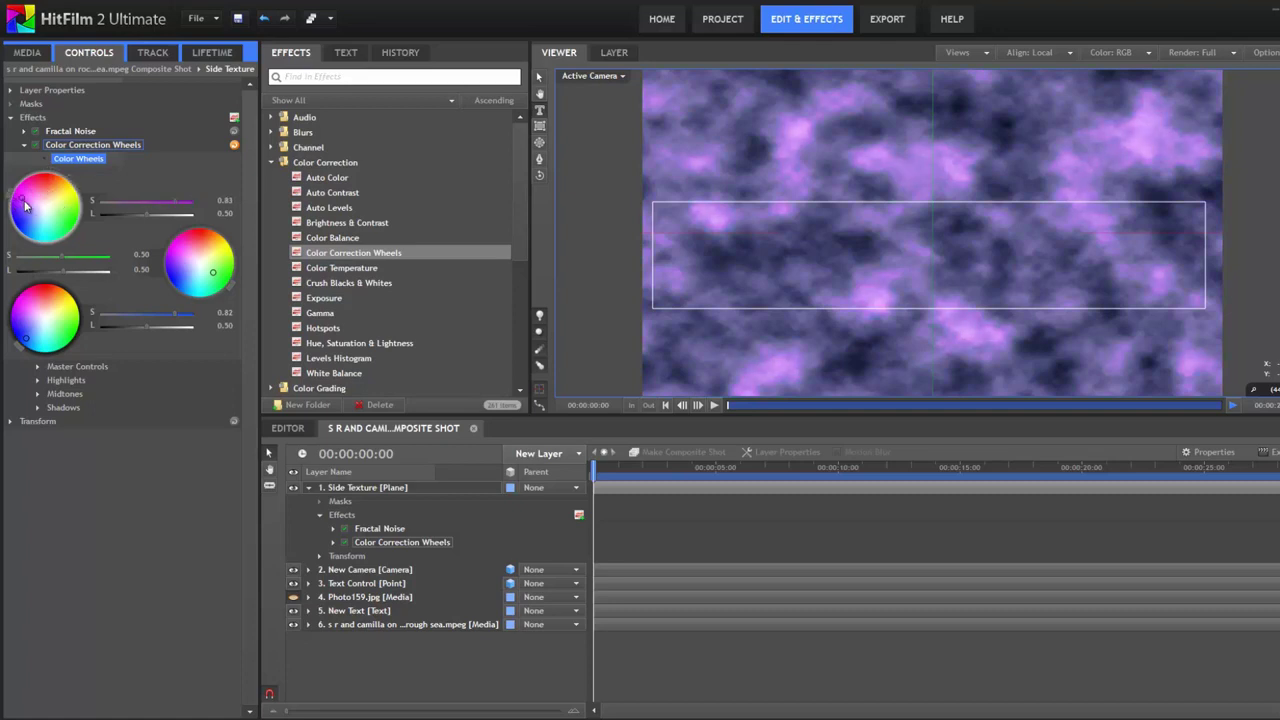
click(24, 146)
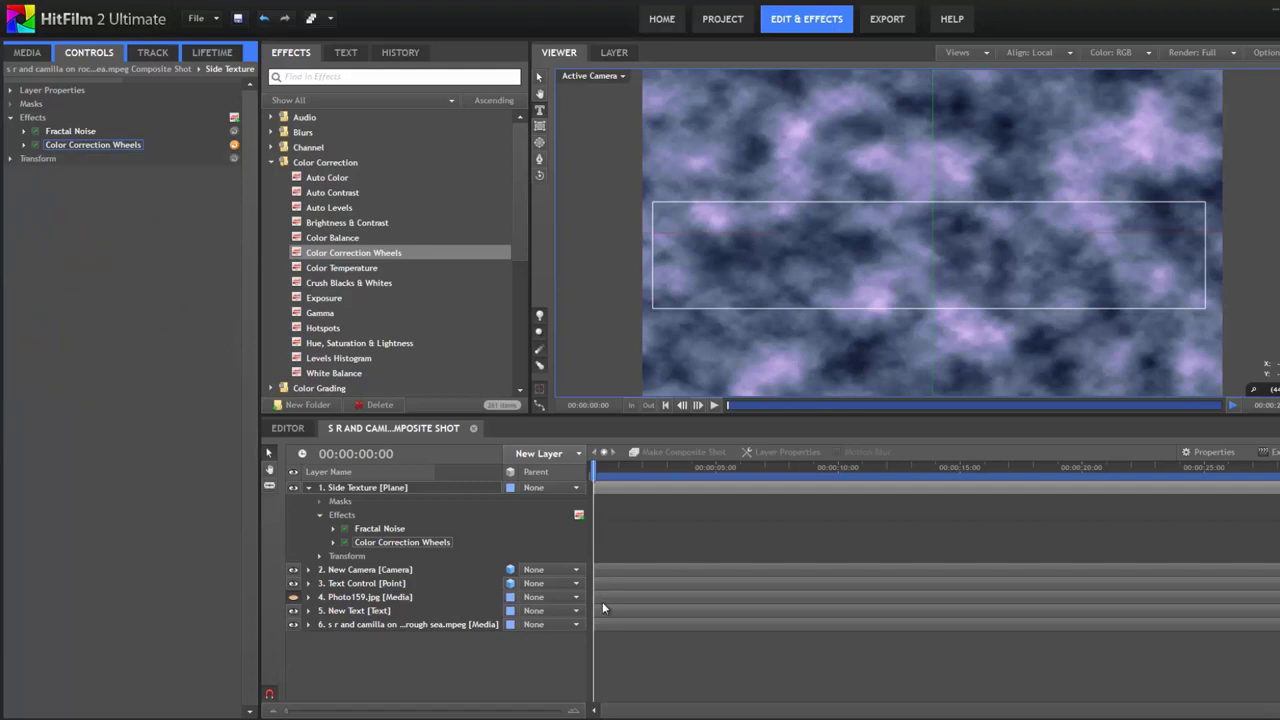
Hide the Side Texture plane and use it as the side texture of the New Text layer's Shatter effect.
click(403, 488)
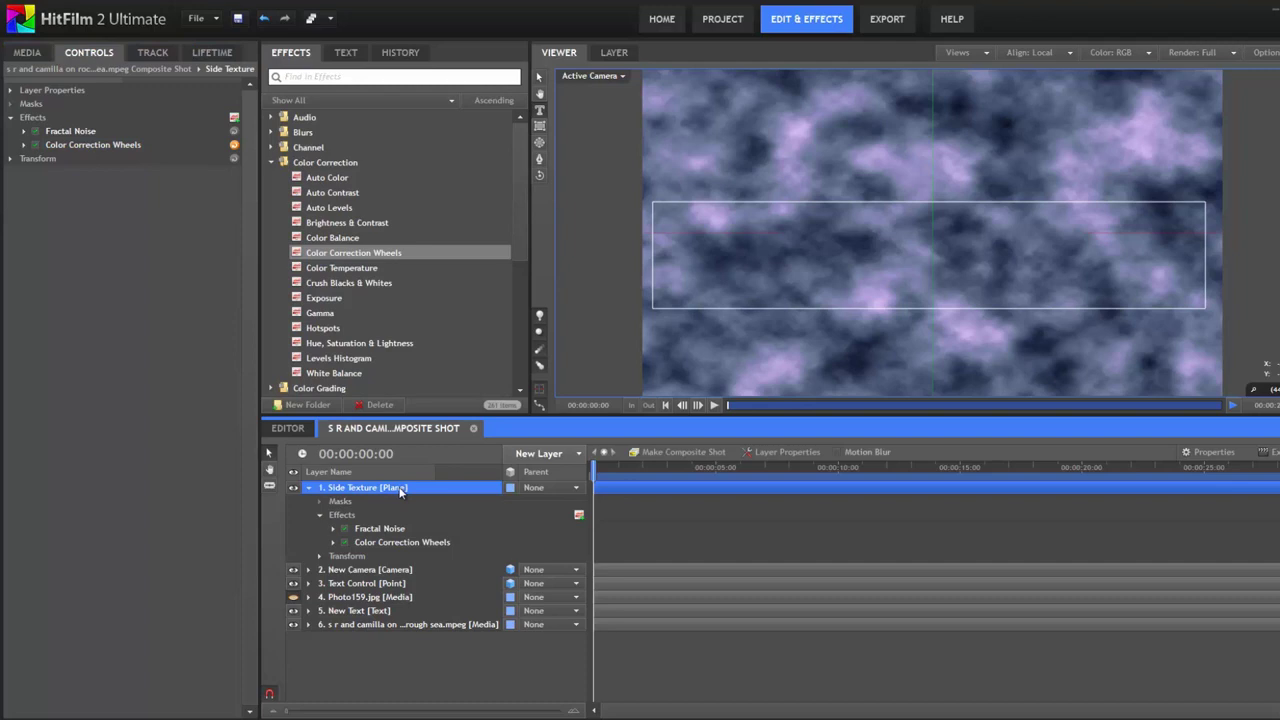
click(293, 488)
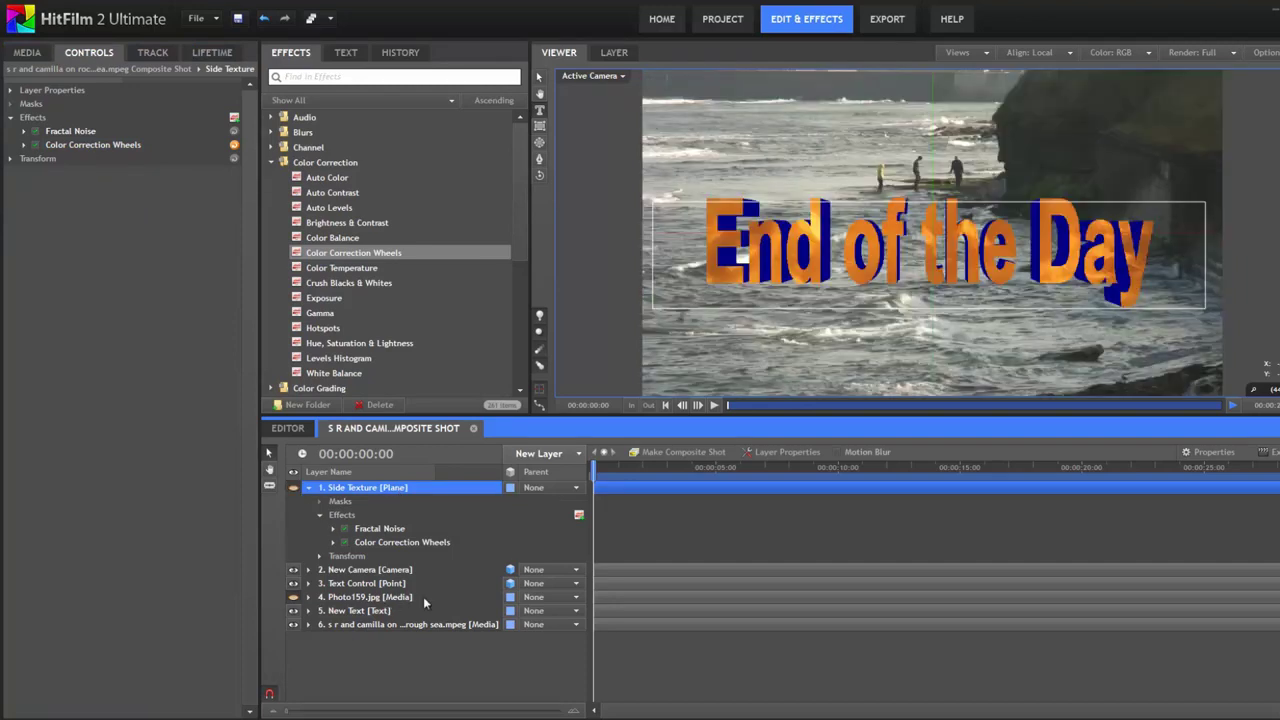
click(355, 611)
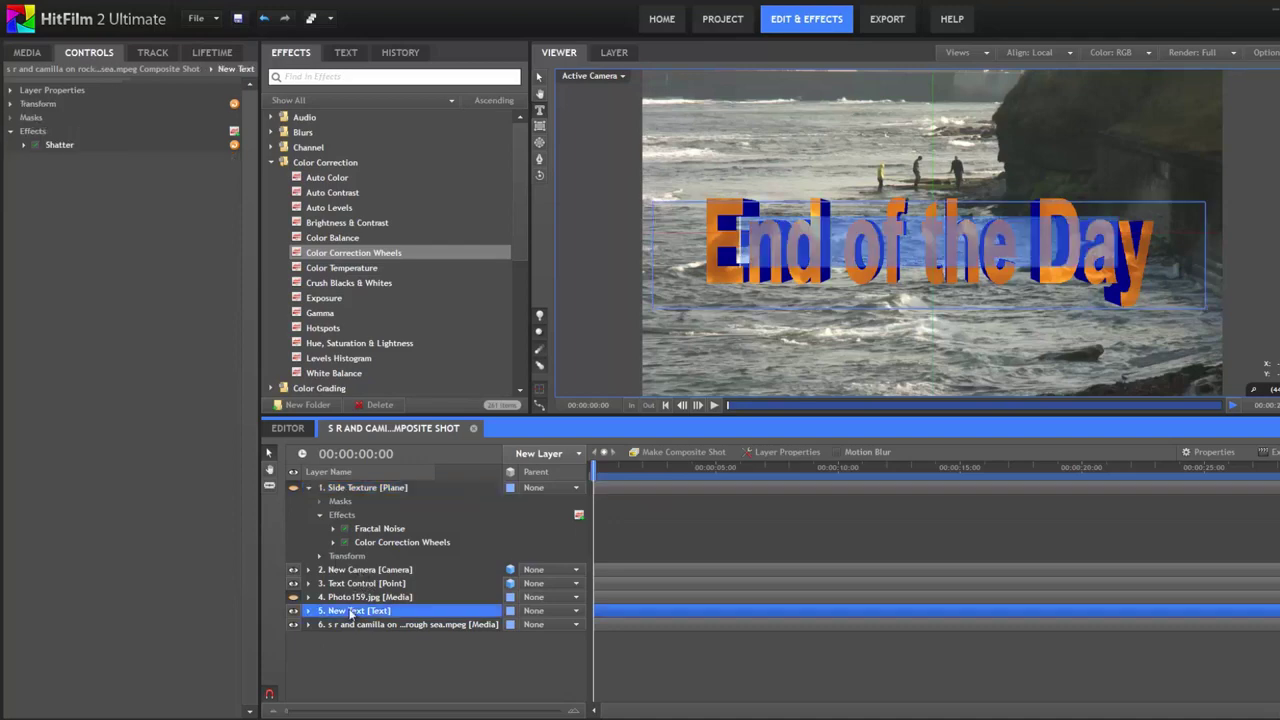
click(24, 145)
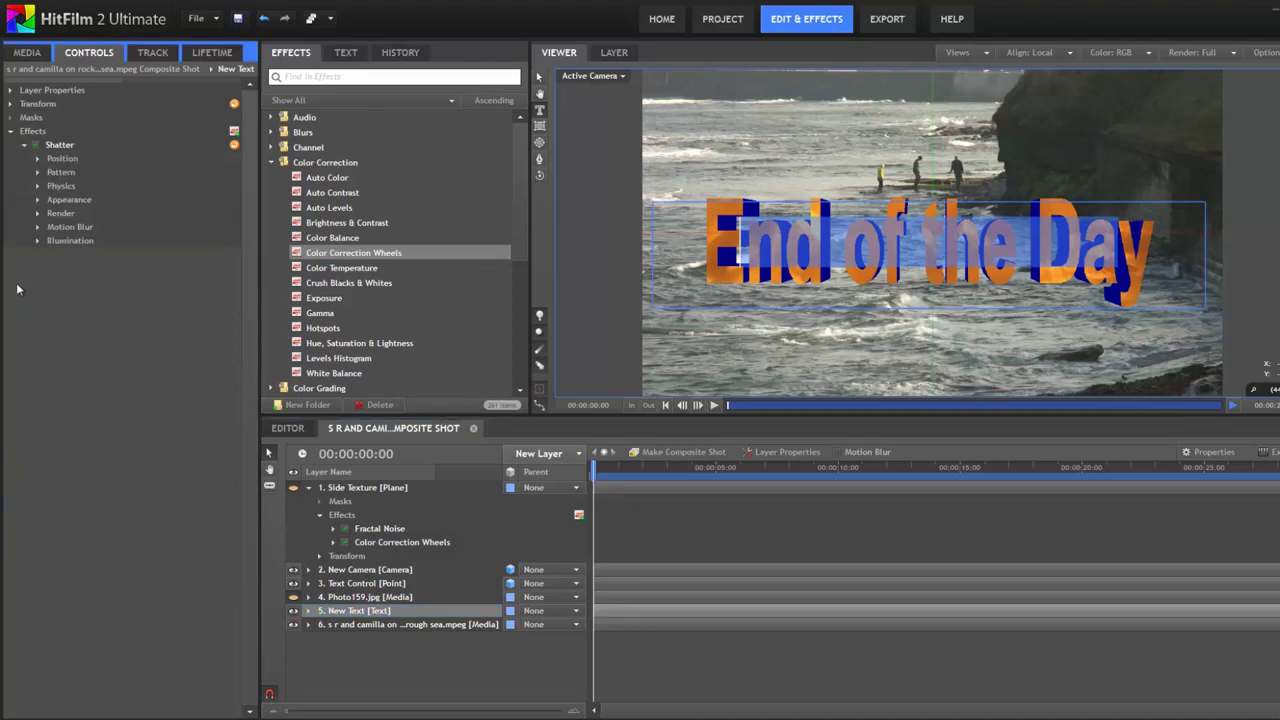
click(38, 200)
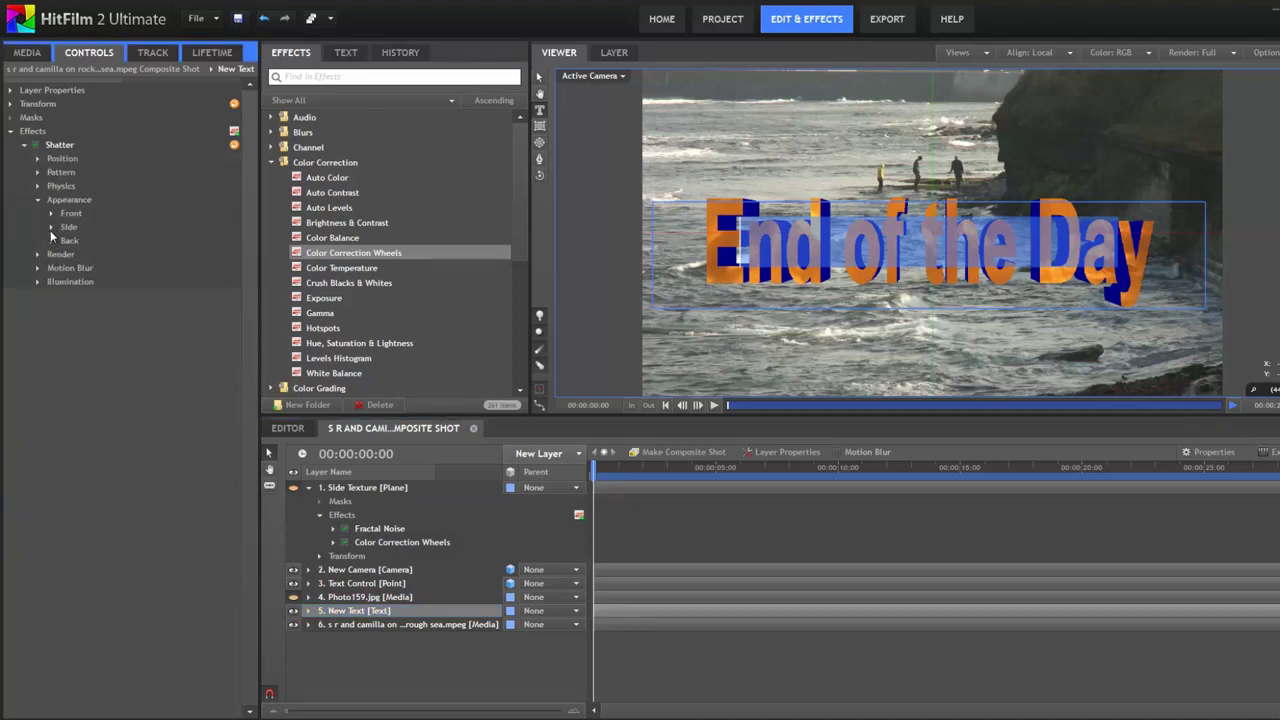
click(52, 229)
click(163, 240)
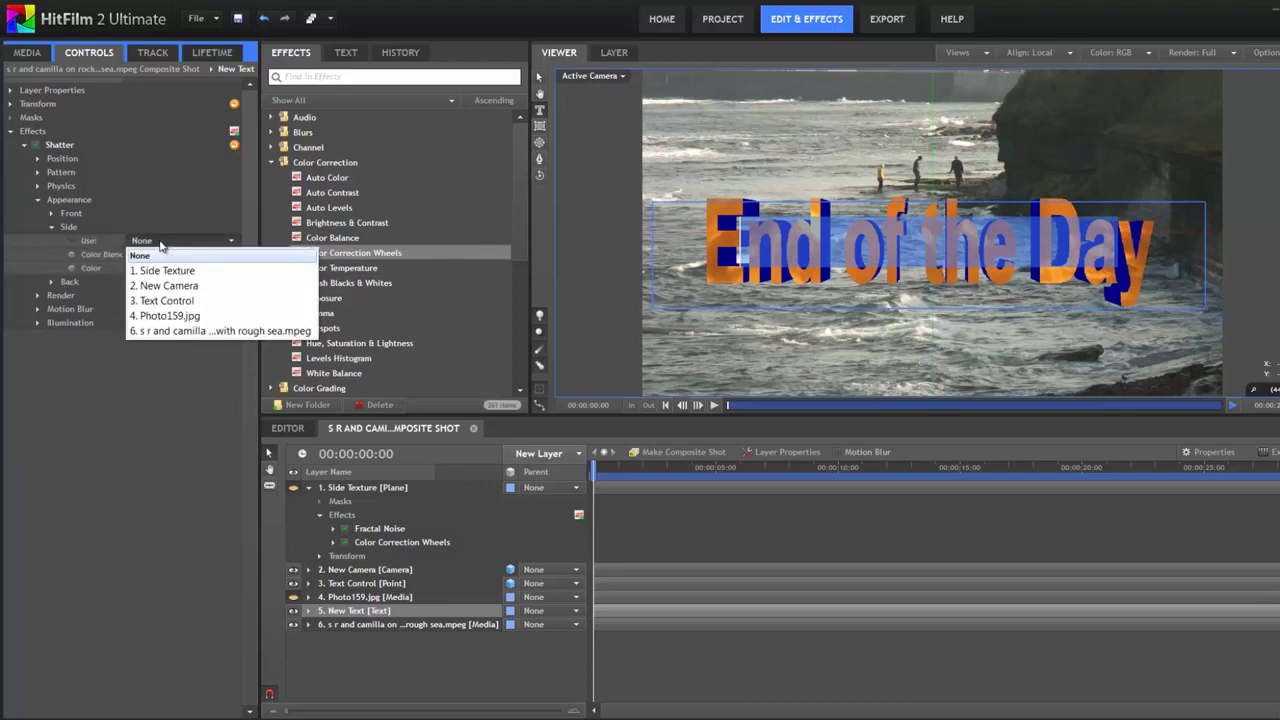
click(168, 271)
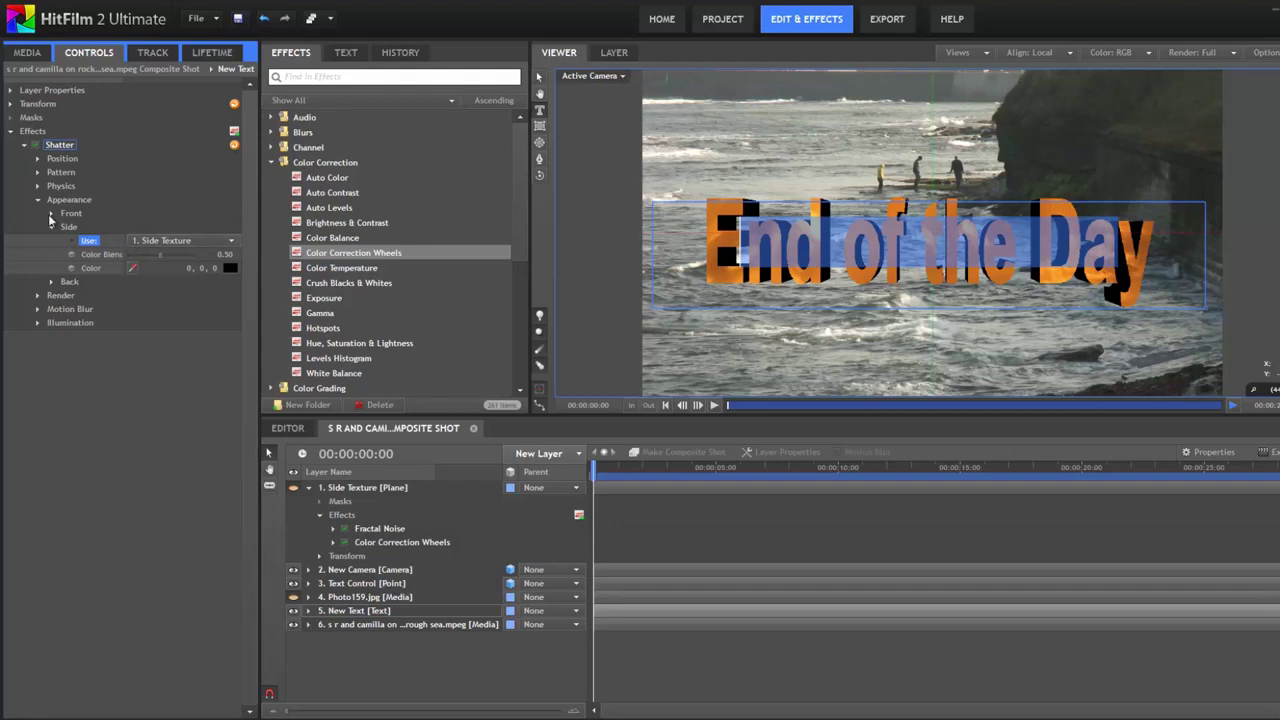
Convert the Side Texture plane into its own composite shot, moving its effects with the layer, and hide the resulting layer in the main composite shot.
click(298, 487)
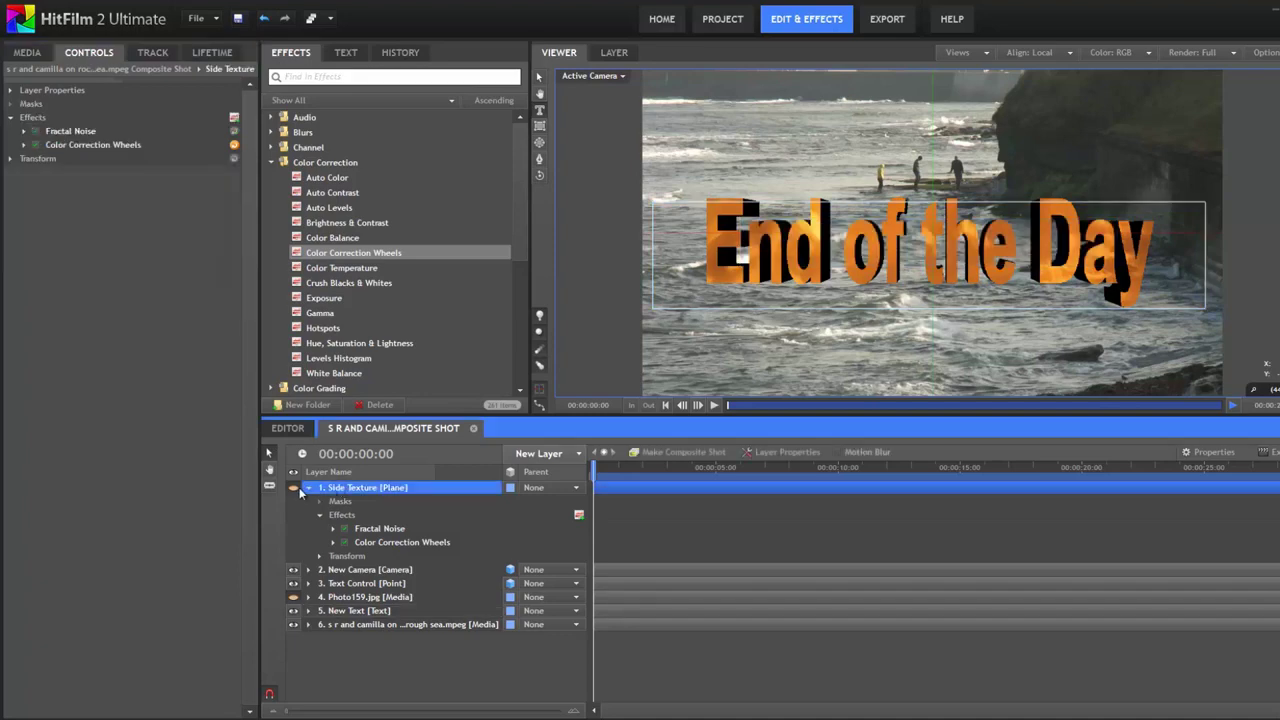
click(295, 488)
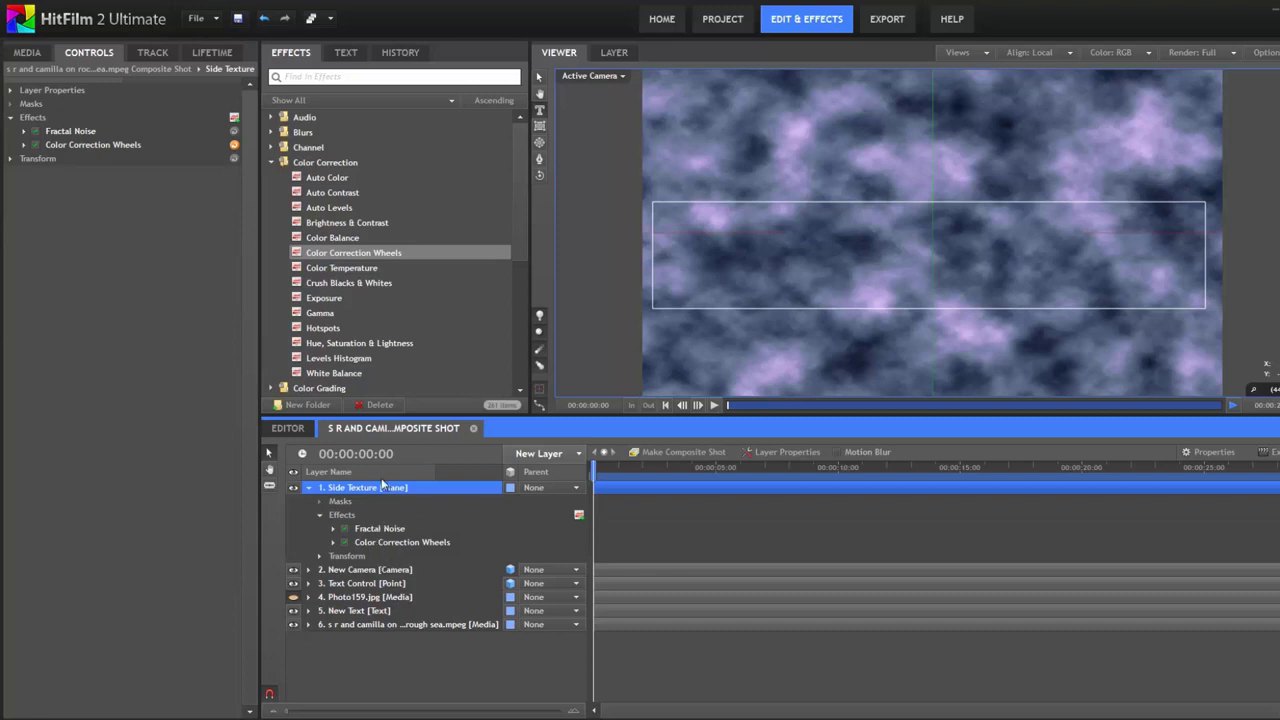
click(670, 463)
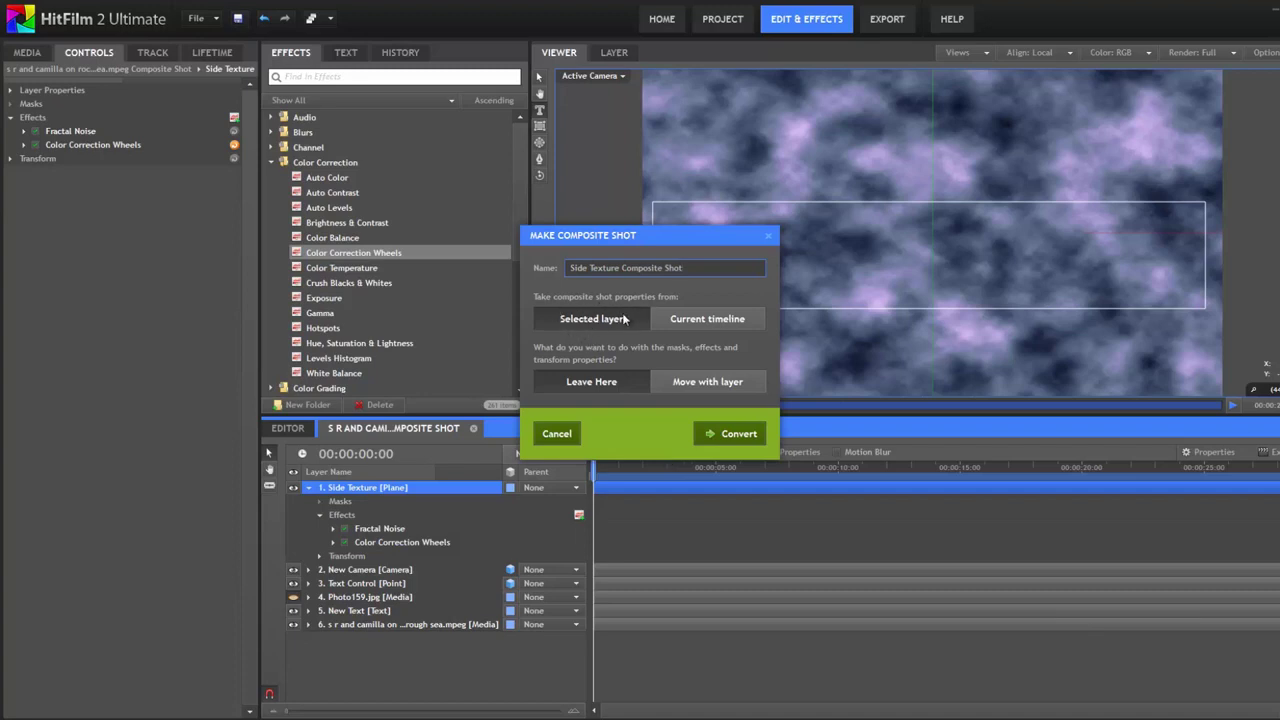
click(699, 384)
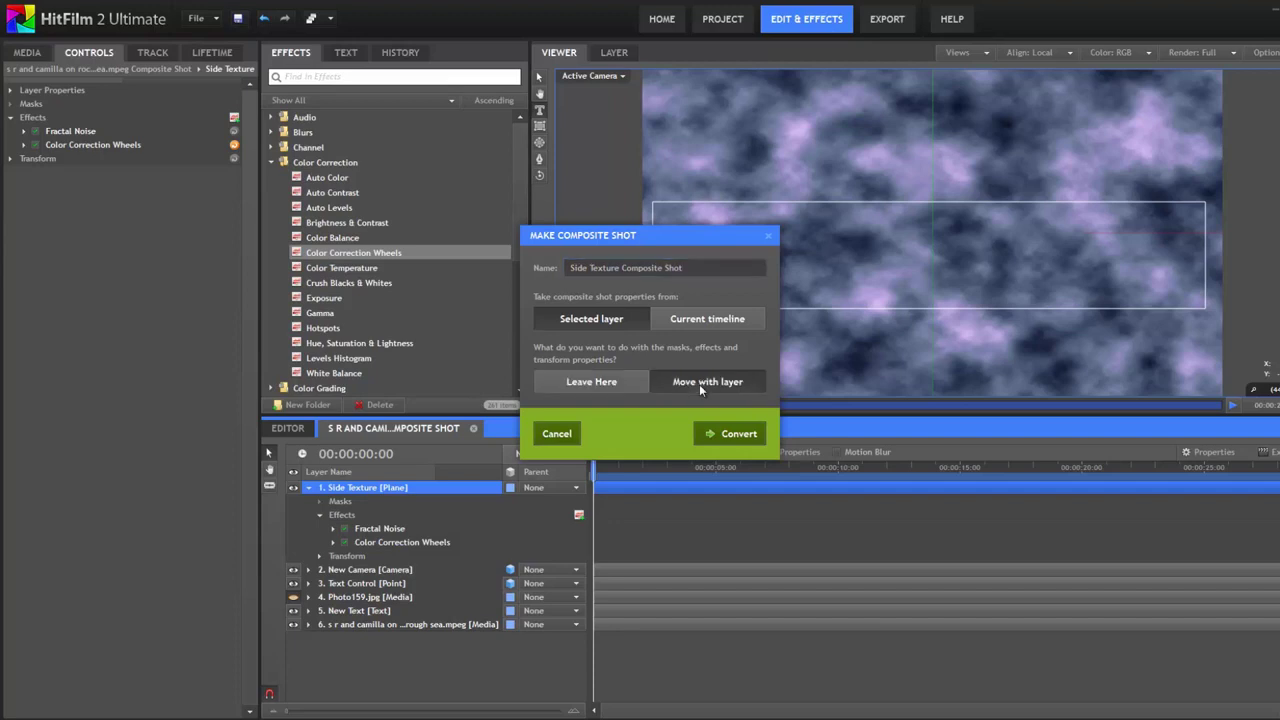
click(727, 437)
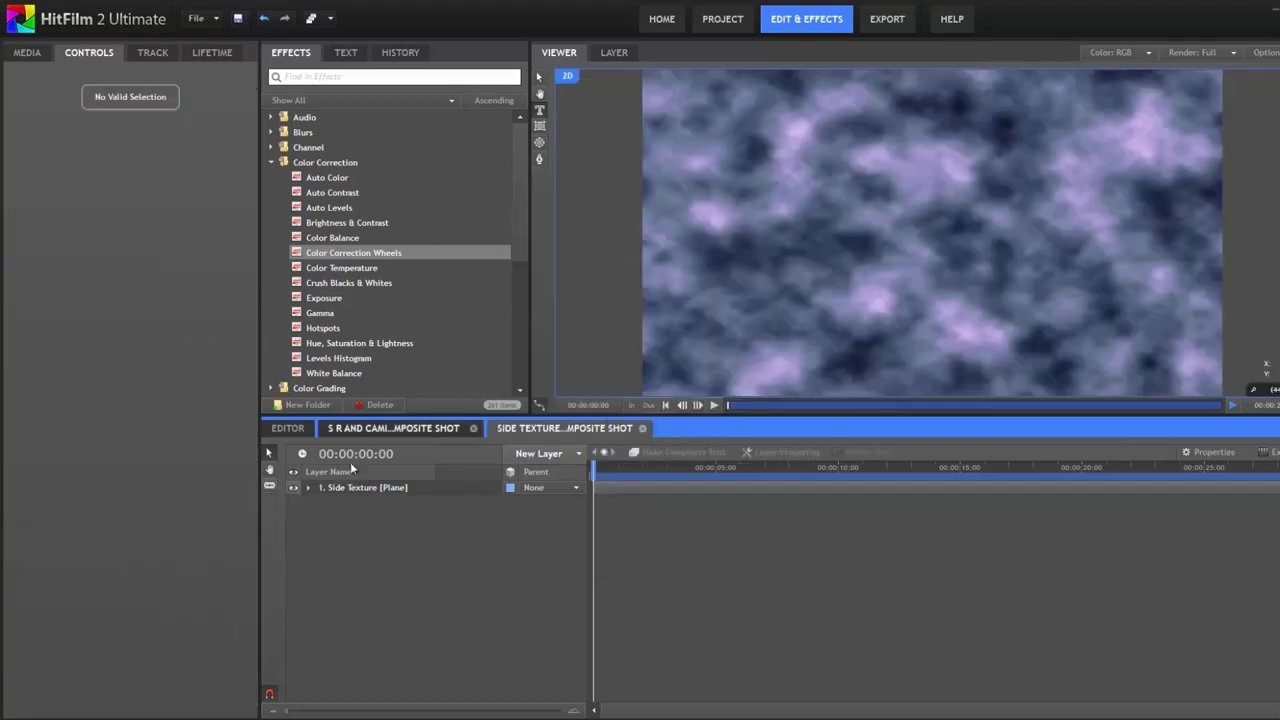
click(426, 429)
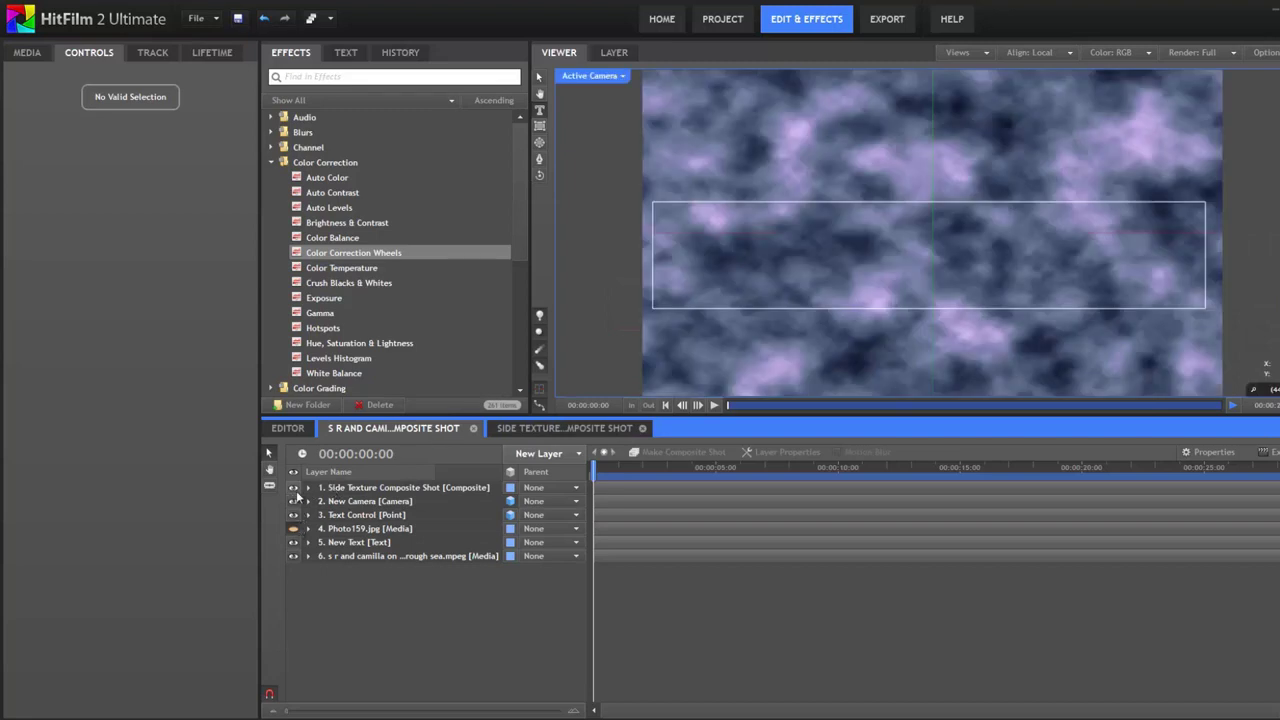
click(294, 488)
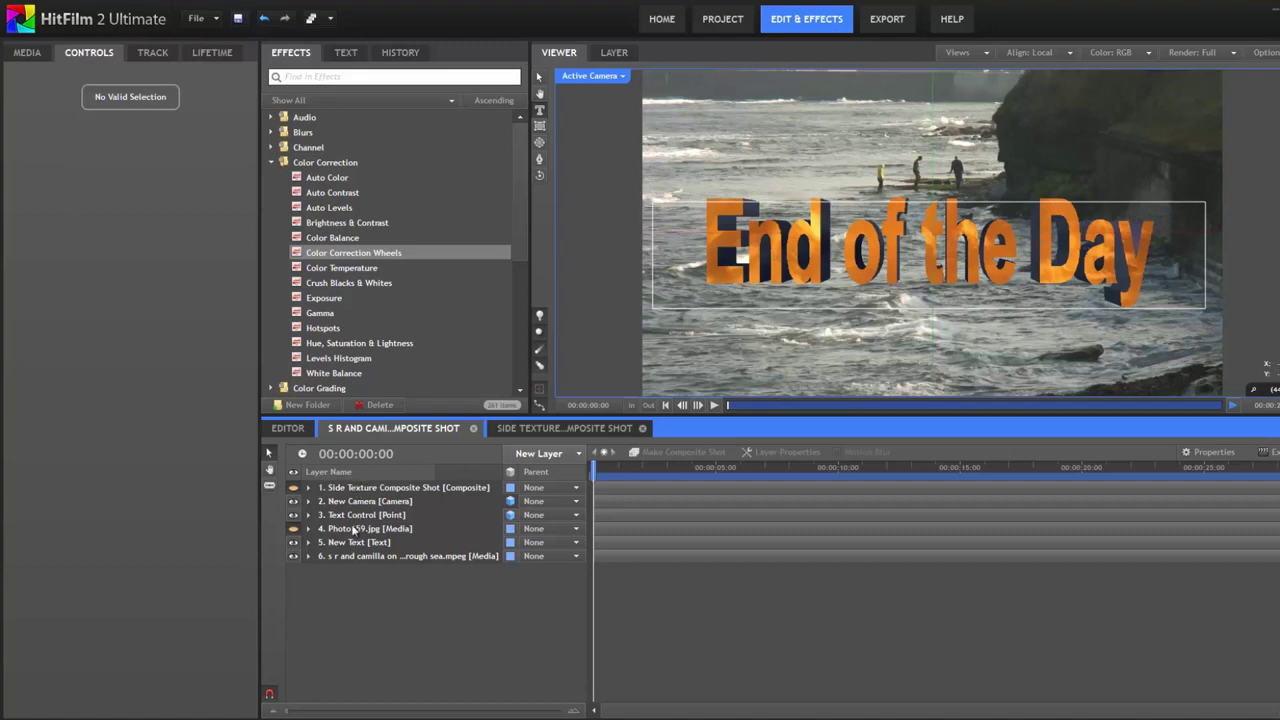
Rotate the Text Control point to -1.0° around its Y axis and collapse its transform properties.
click(355, 515)
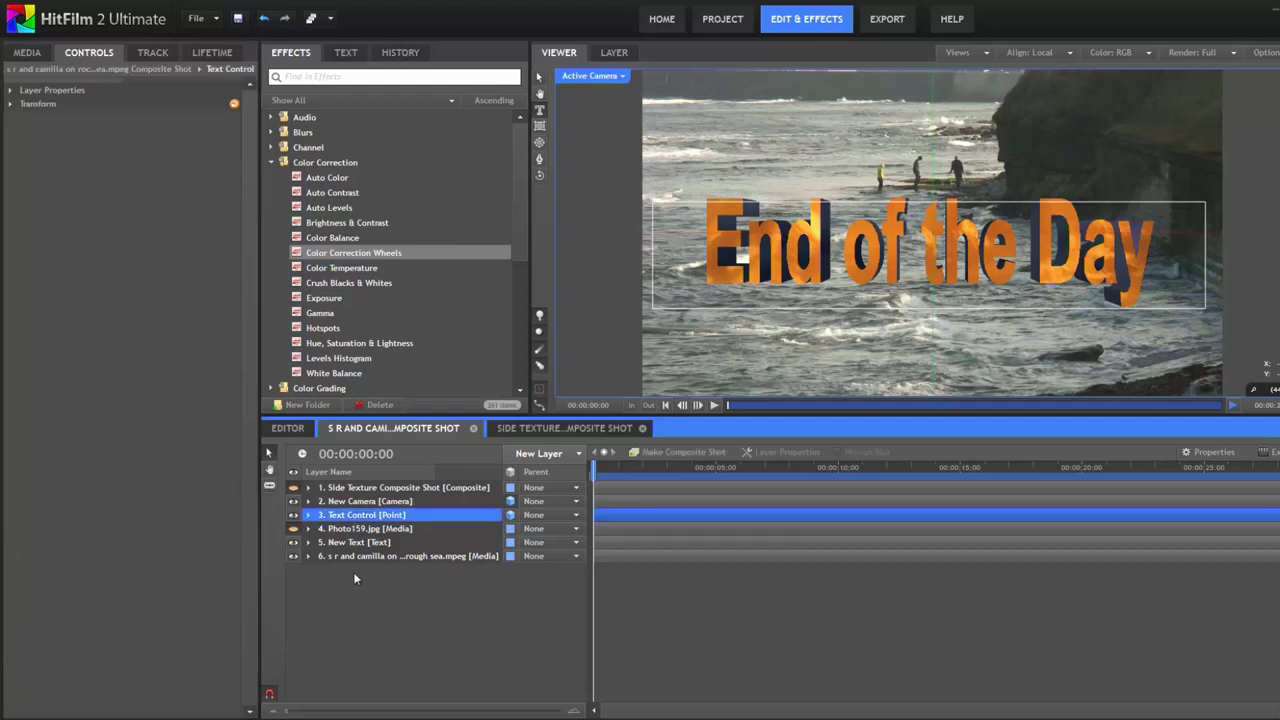
click(308, 514)
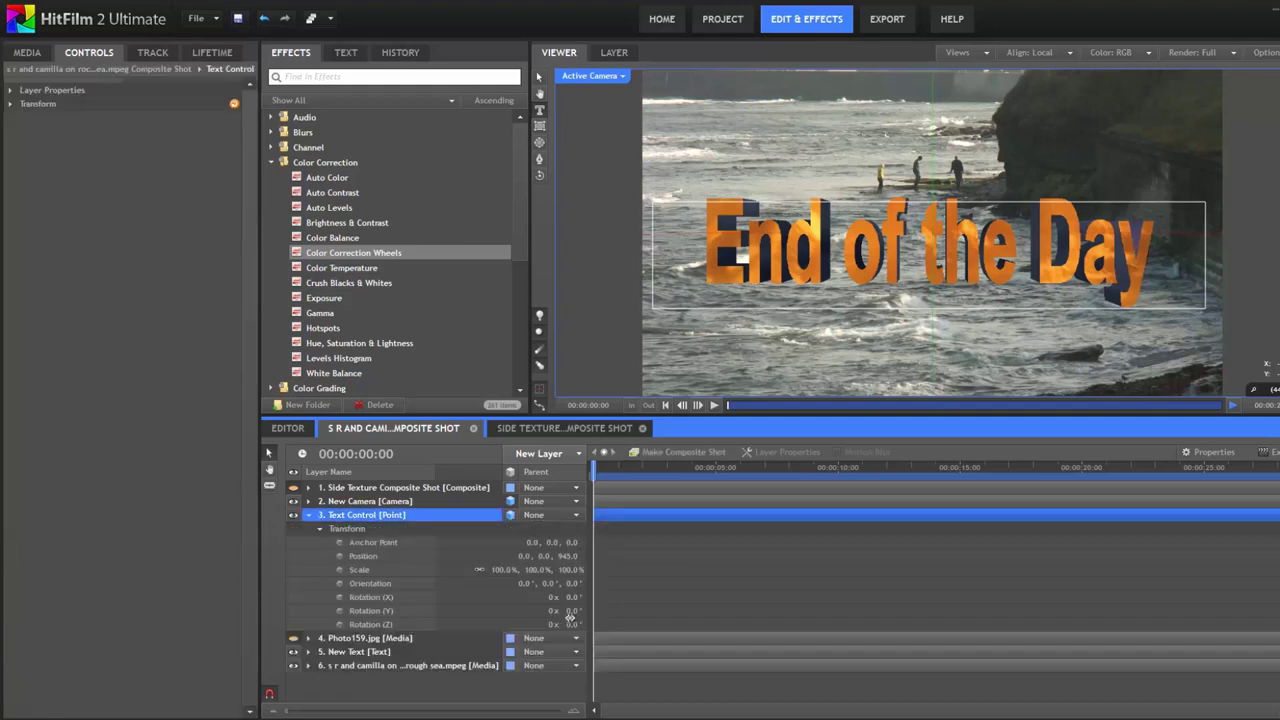
drag(575, 611, 607, 648)
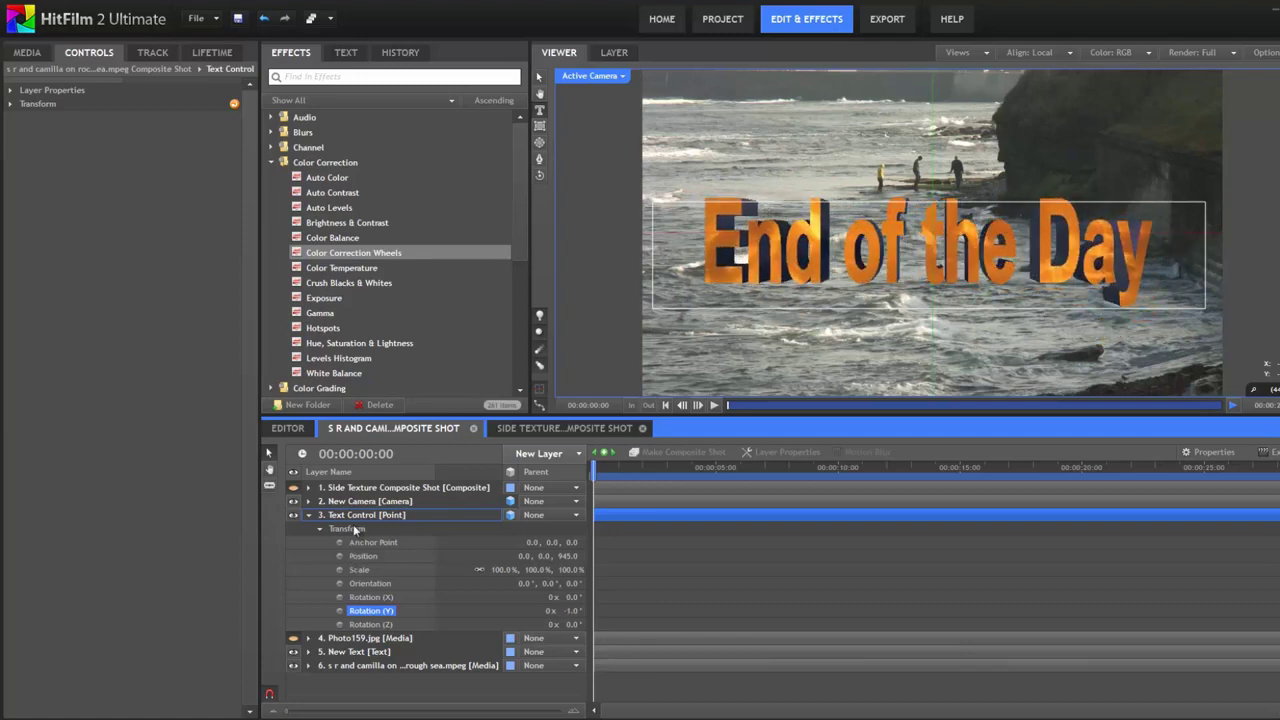
click(309, 515)
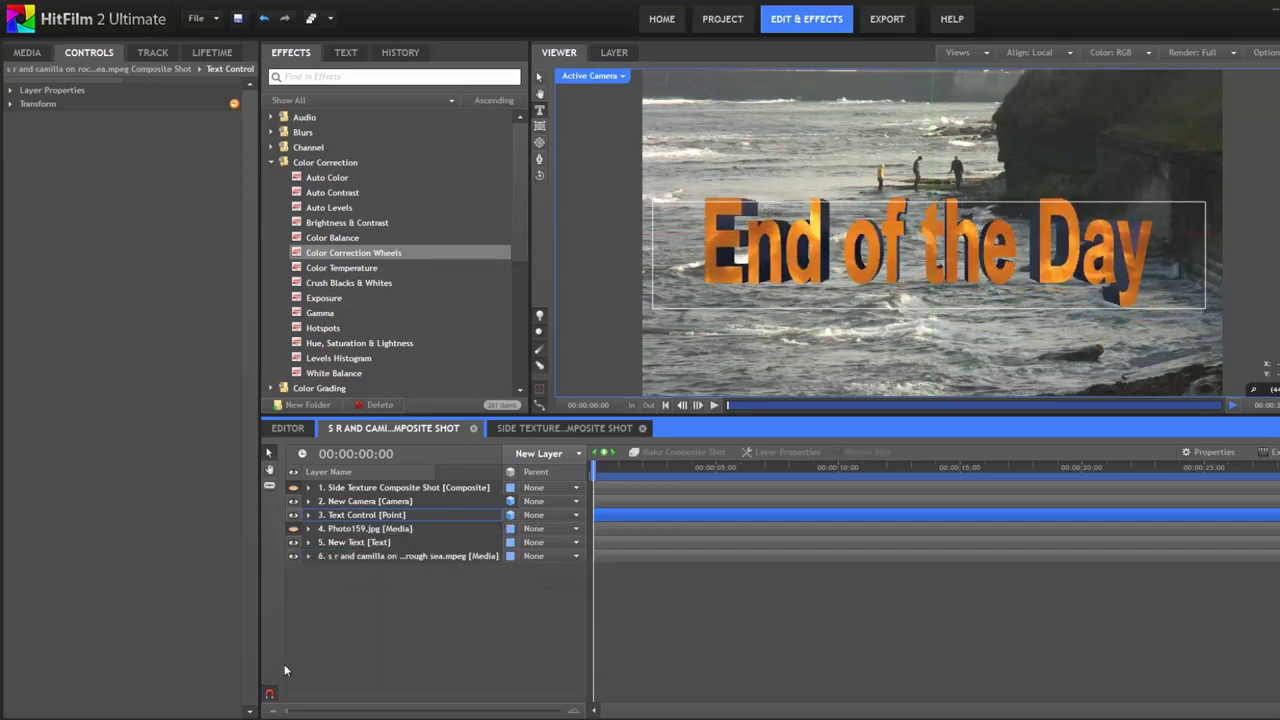
Set the New Text layer's Shatter illumination material to 46% diffuse, 11% specular and 35% shininess.
click(361, 545)
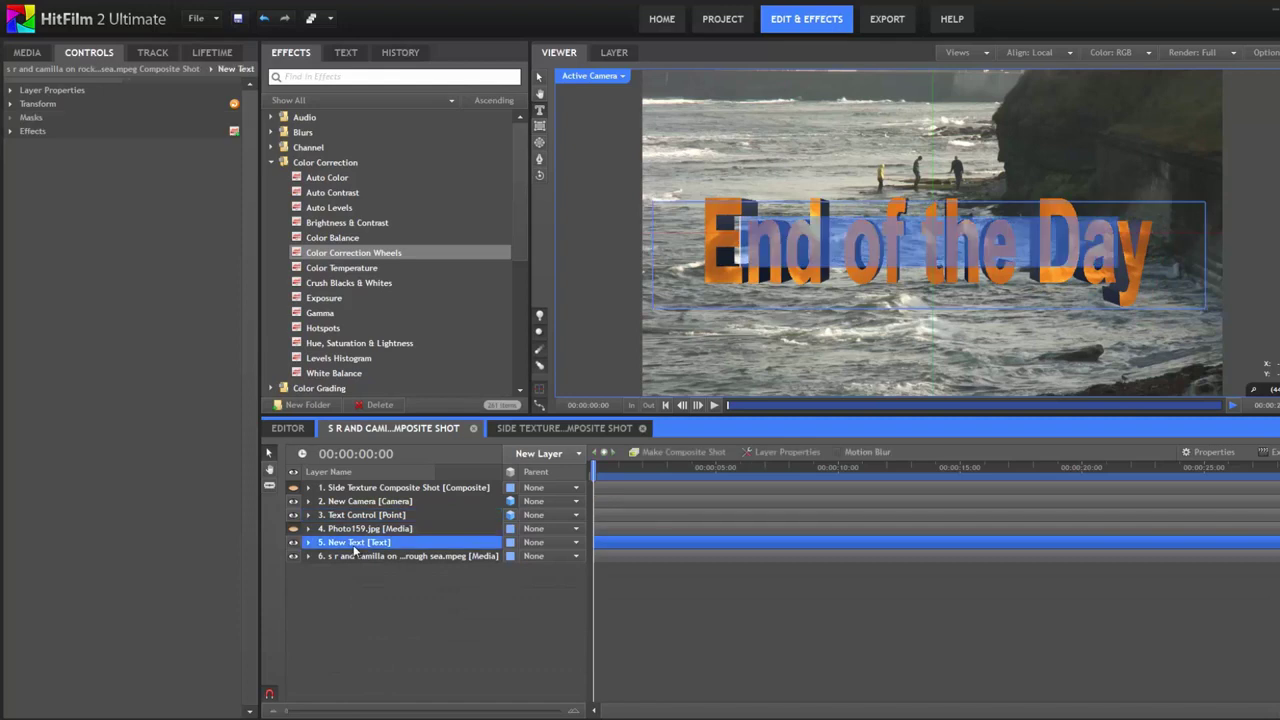
click(11, 132)
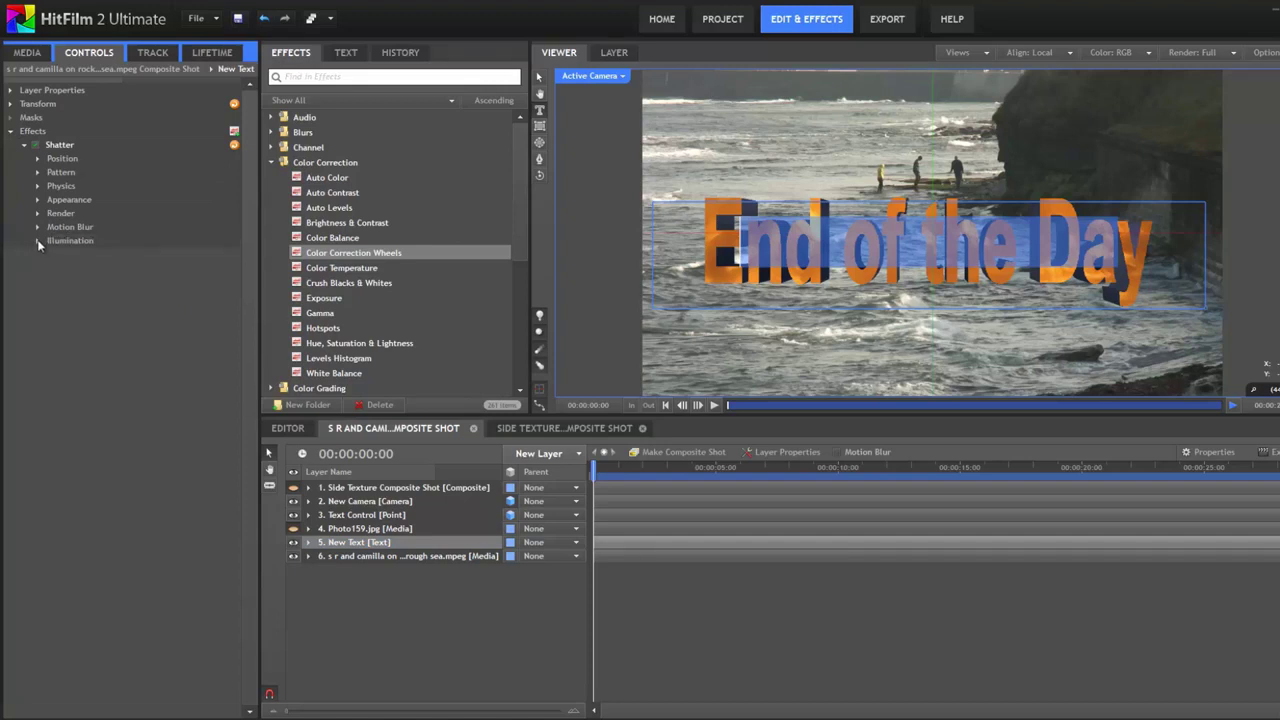
click(38, 242)
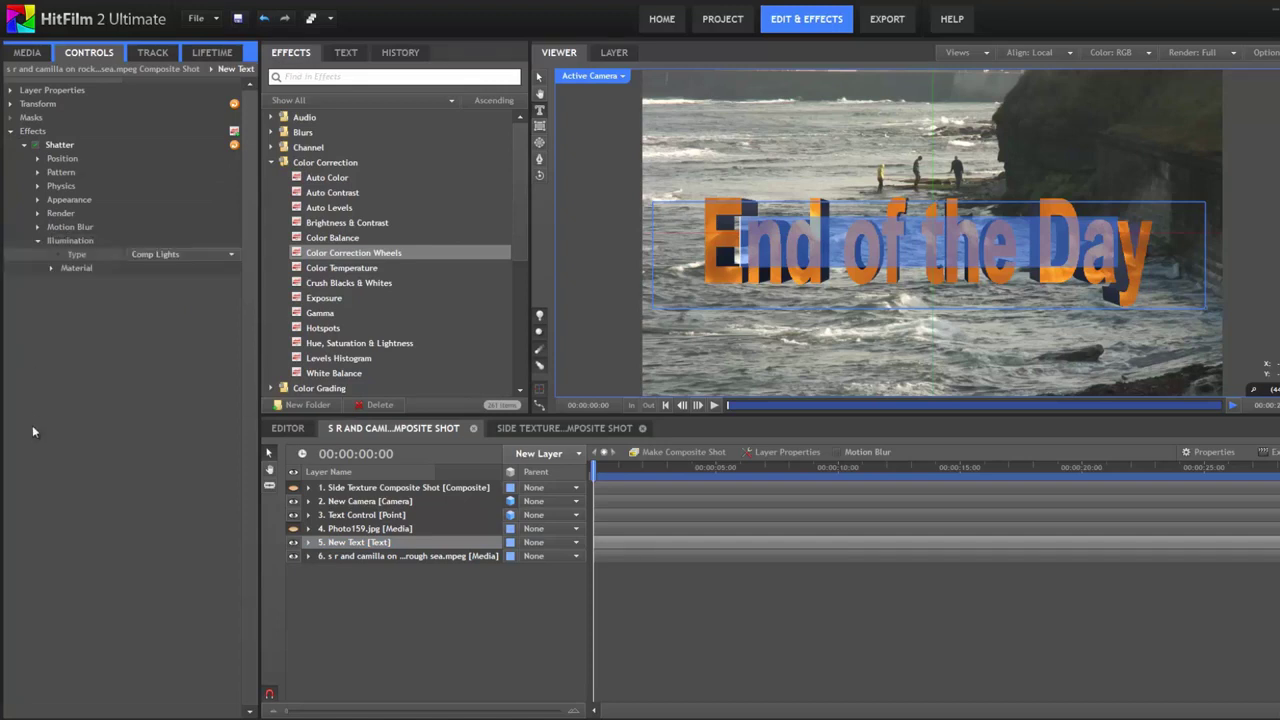
click(186, 253)
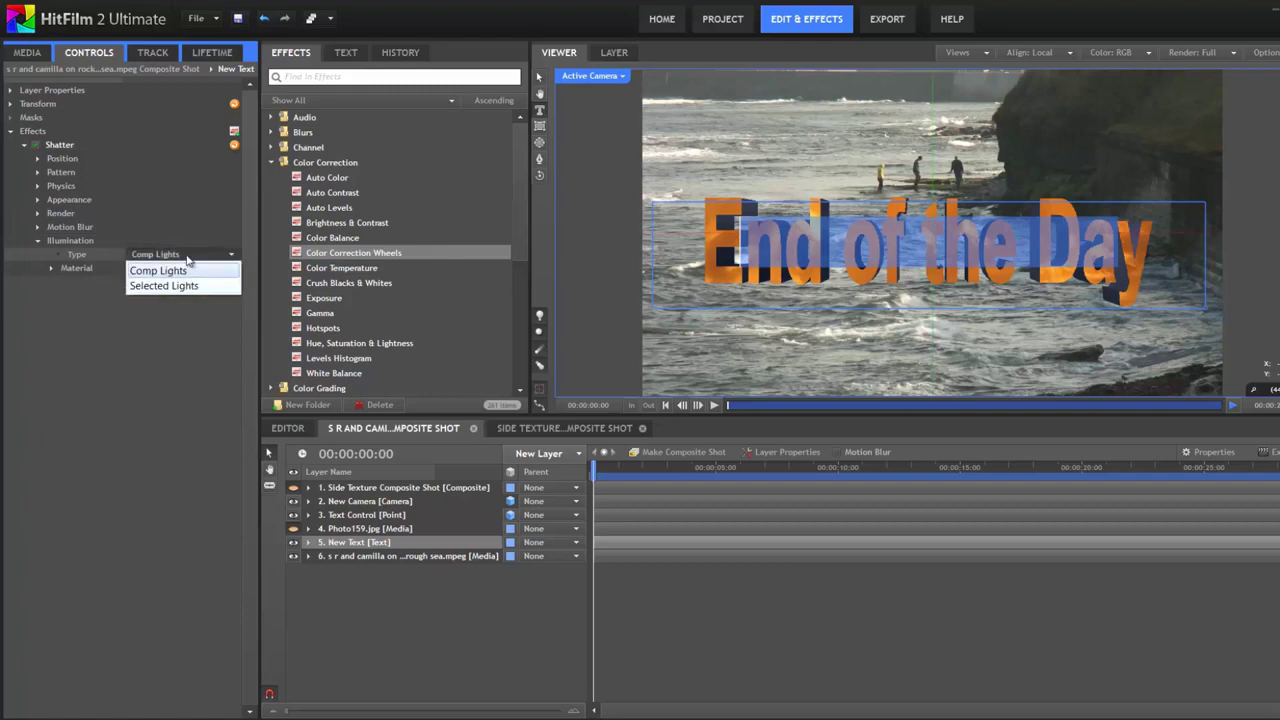
click(186, 256)
click(51, 268)
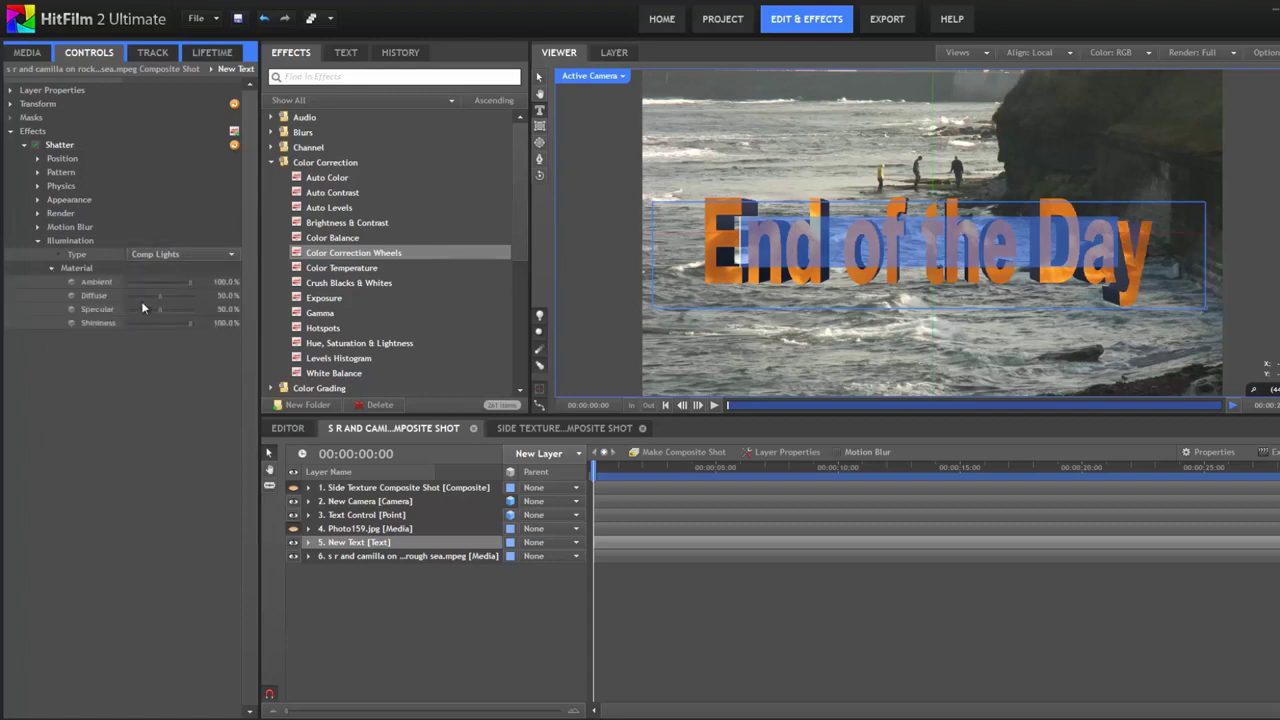
drag(160, 295, 160, 321)
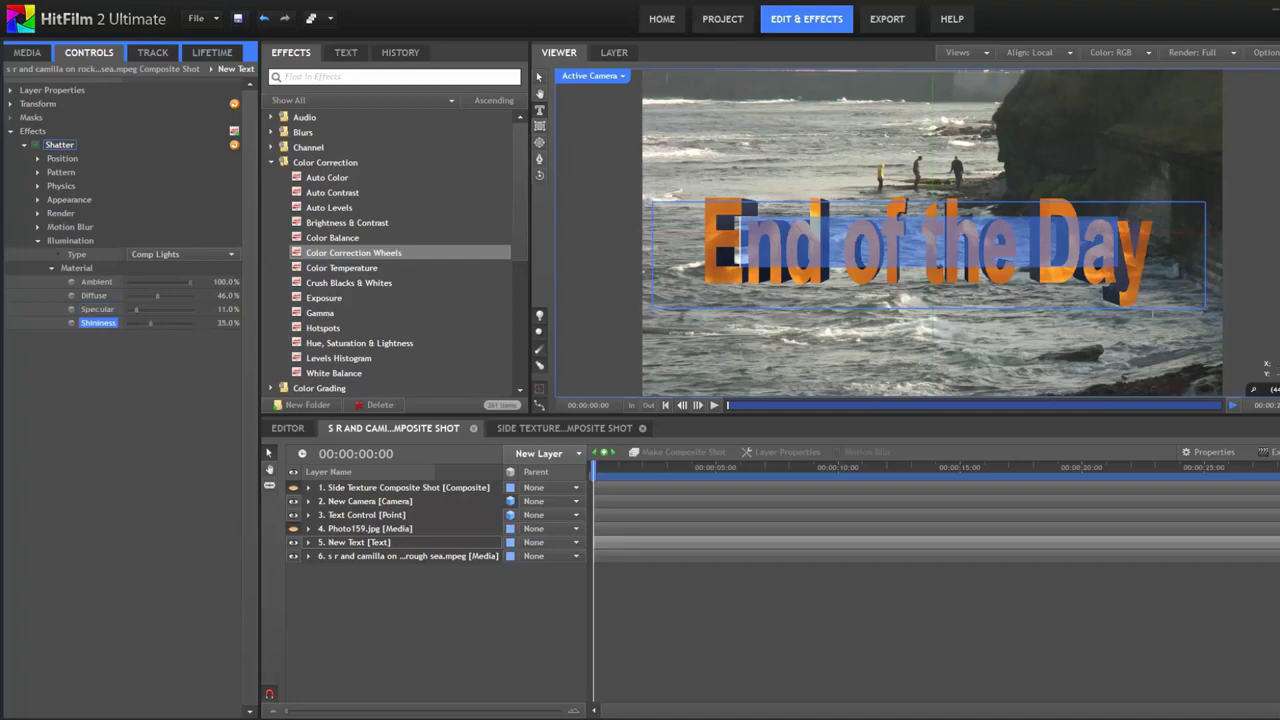
Switch to Vegas Pro and preview the last timeline clip with the extruded title at 00:01:20:13.
click(800, 626)
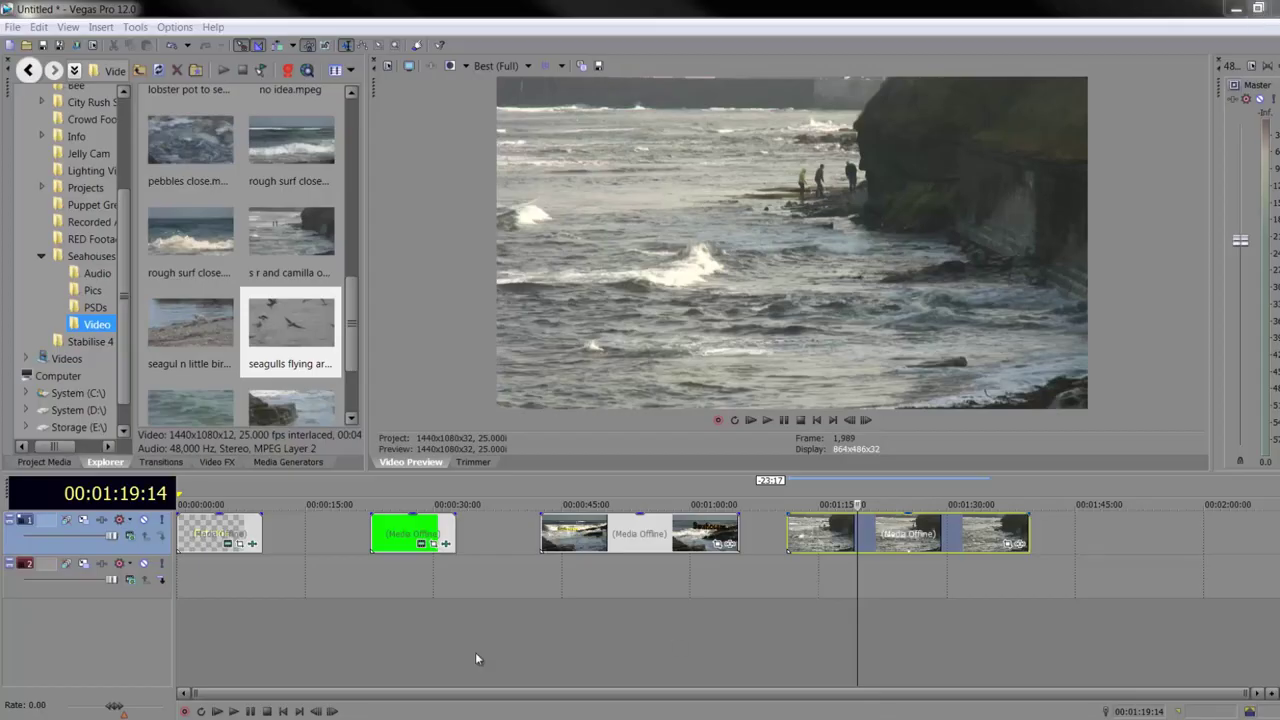
click(864, 531)
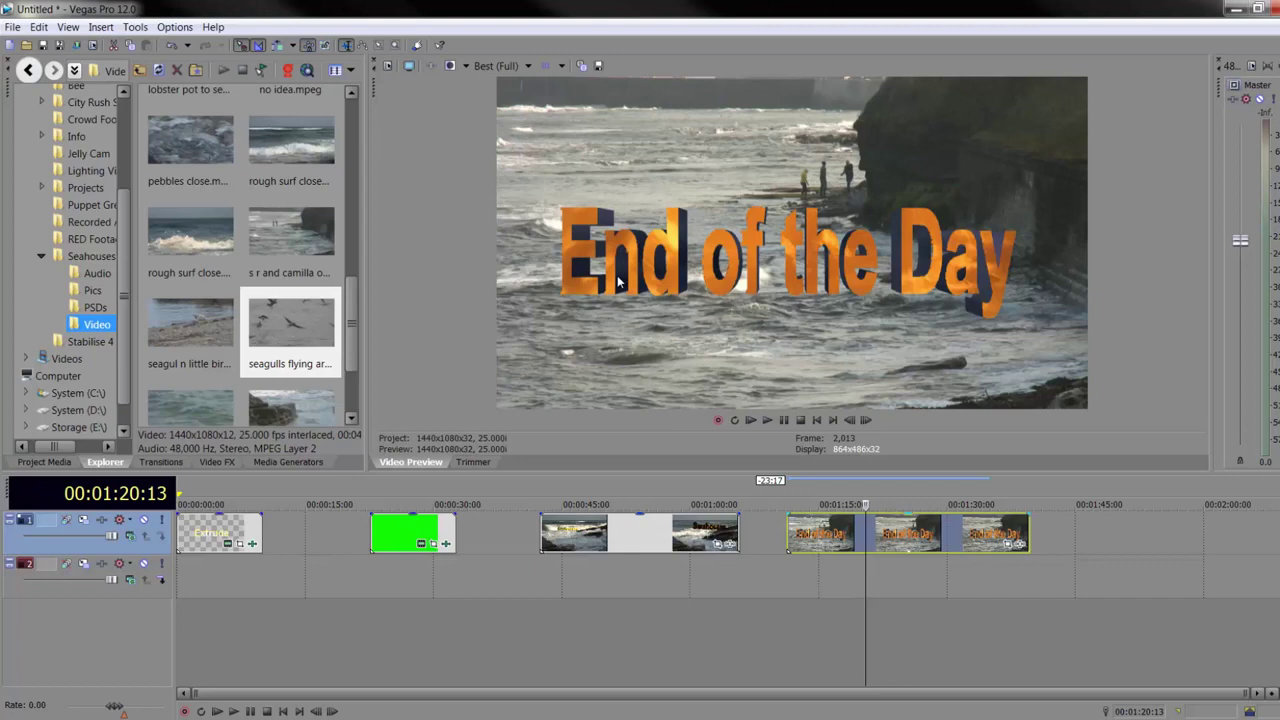